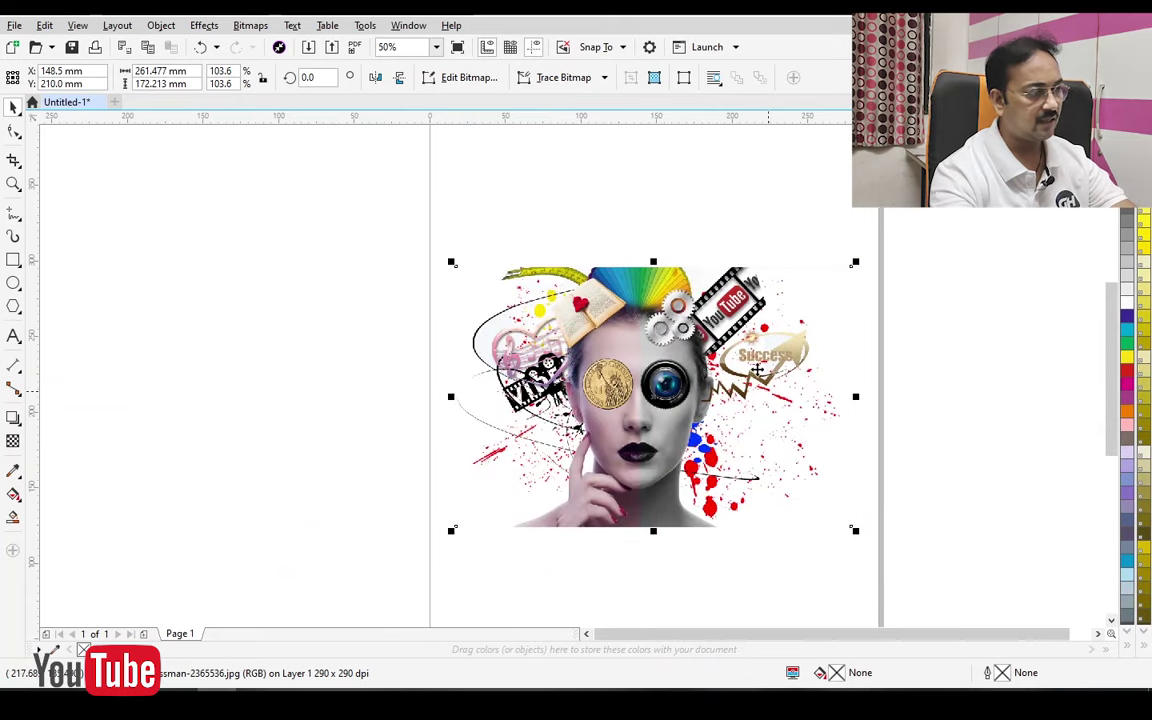
Set the document's ruler units to inches and select the imported face collage image
key(z)
drag(393, 237, 918, 496)
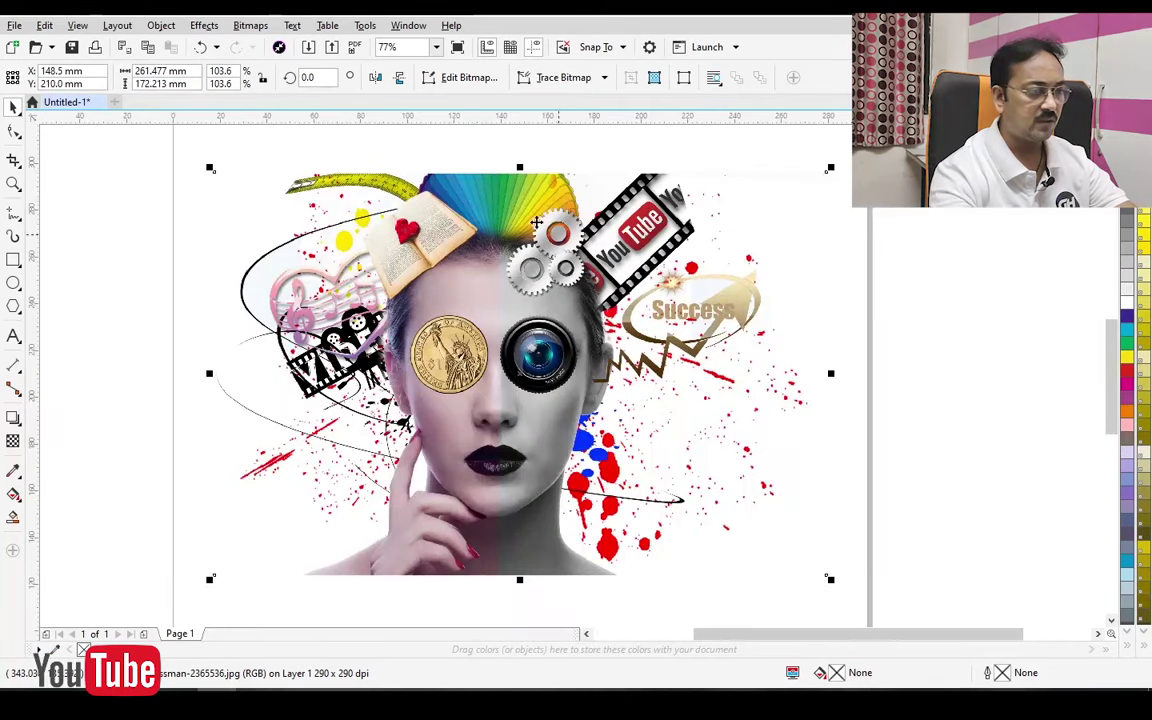
key(Escape)
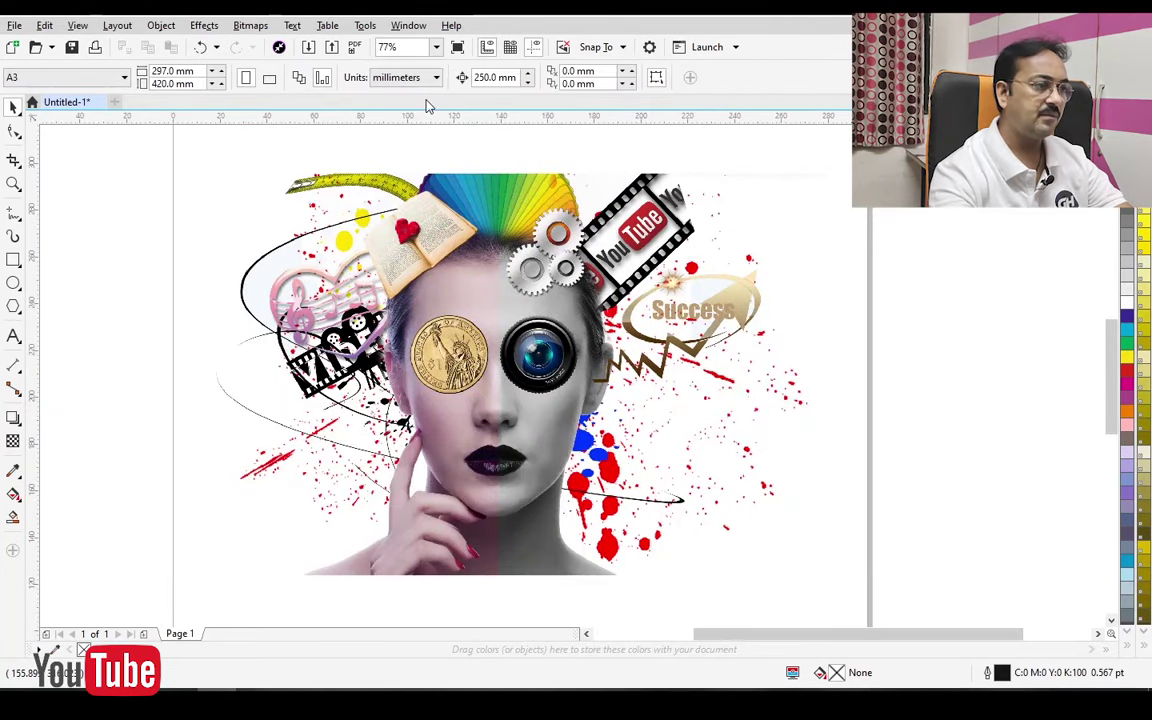
click(385, 218)
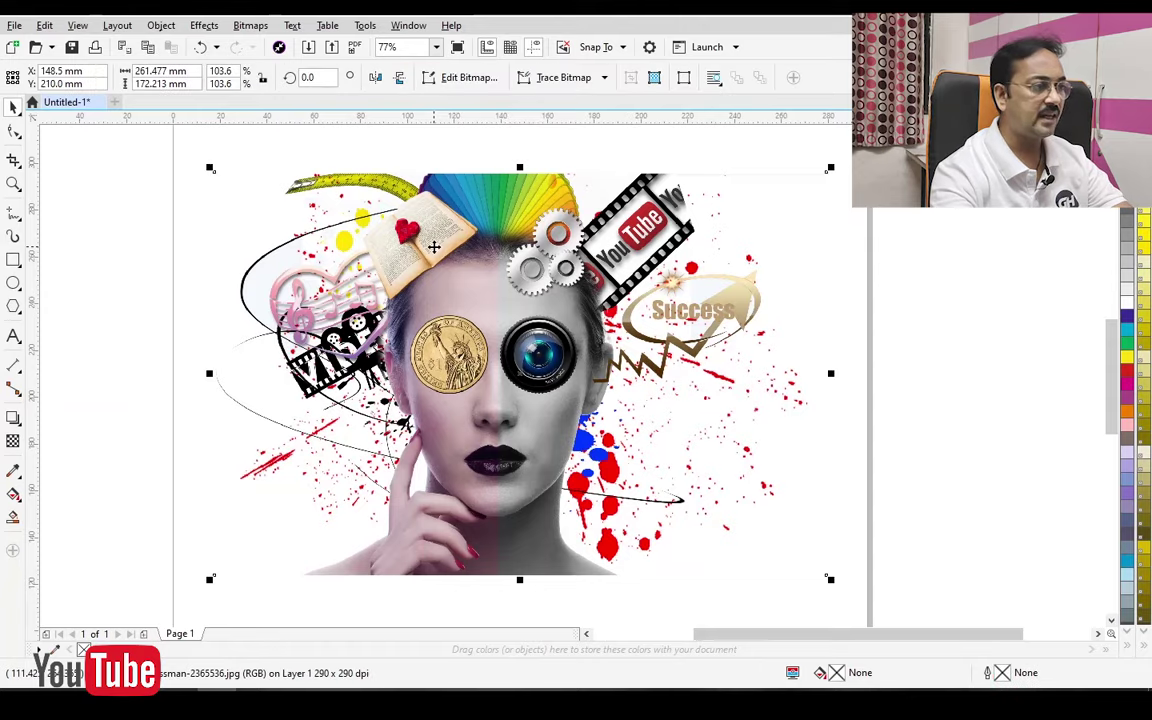
click(315, 130)
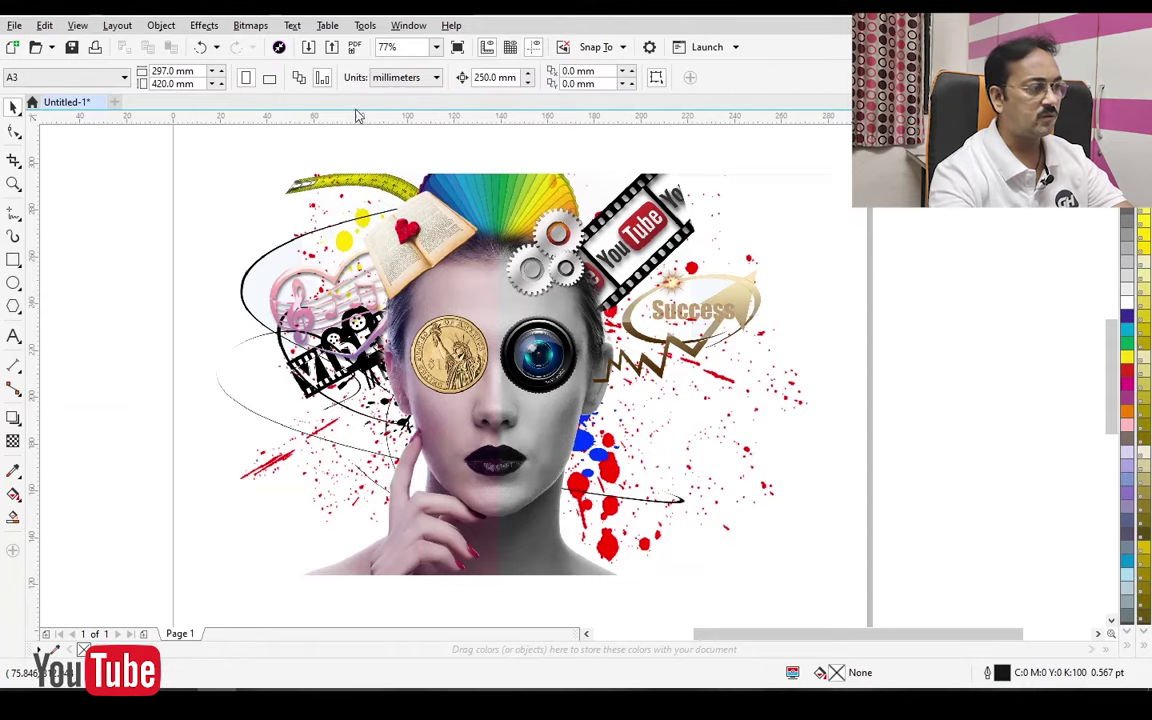
click(400, 77)
click(395, 95)
click(425, 263)
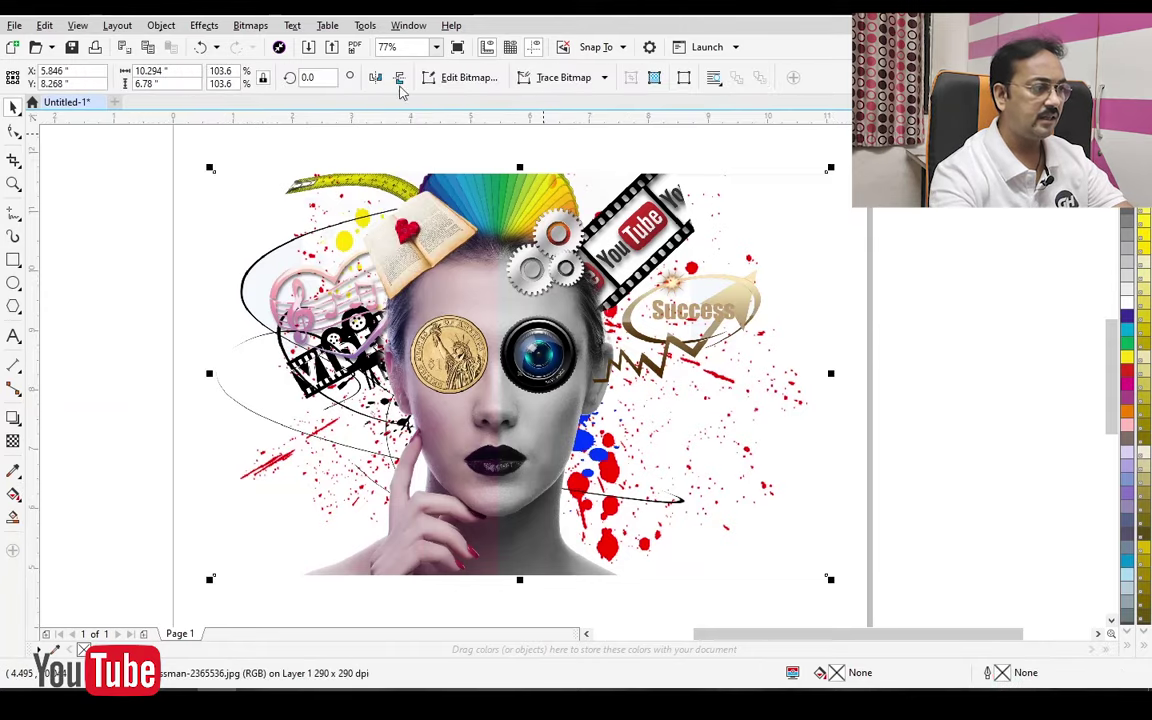
Set the collage image's width to 10 inches, scaling its height proportionally
double_click(150, 71)
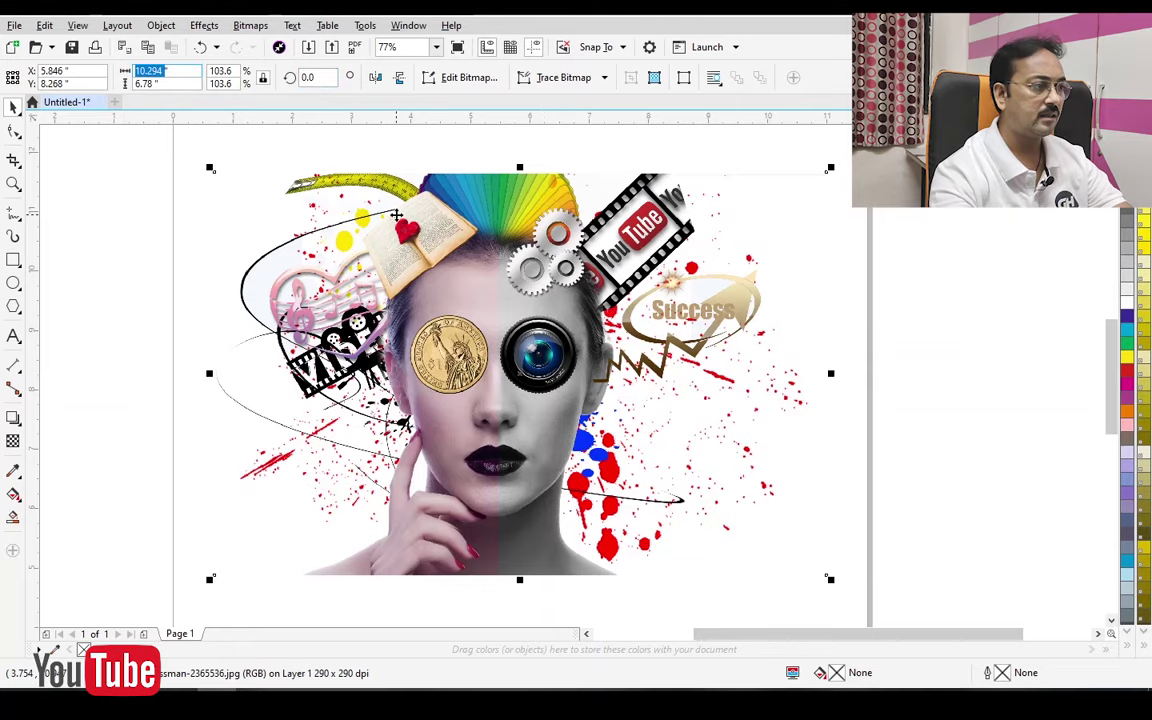
text(10)
key(Return)
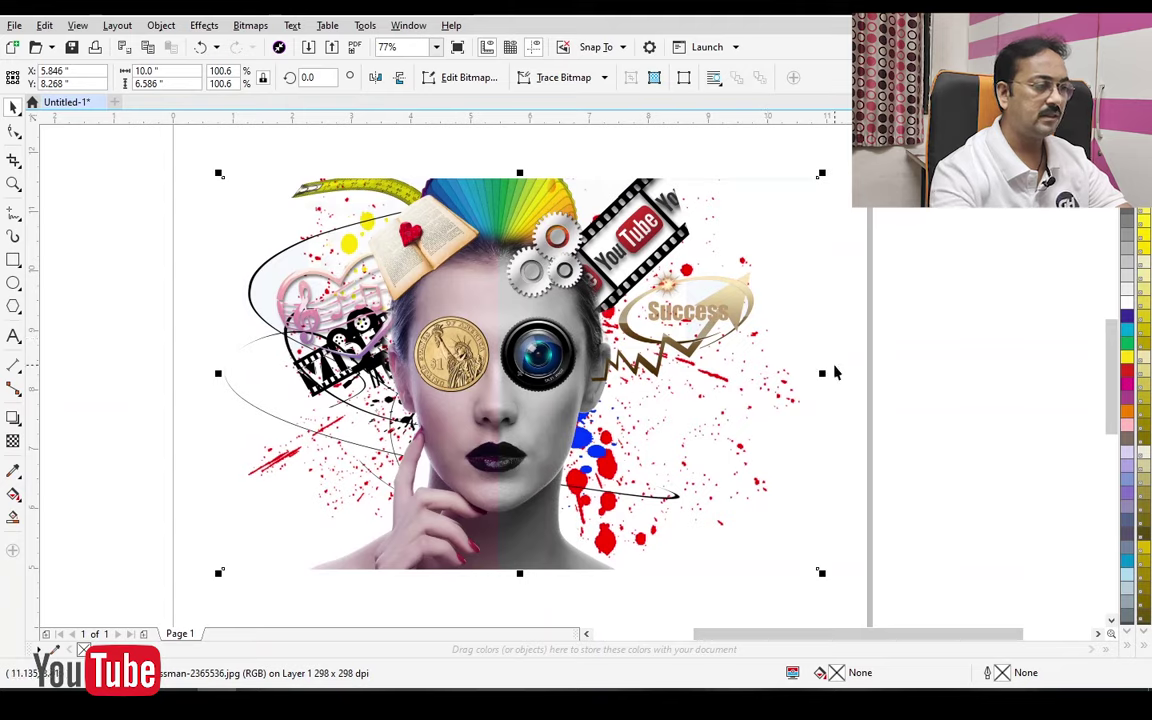
click(835, 303)
click(540, 288)
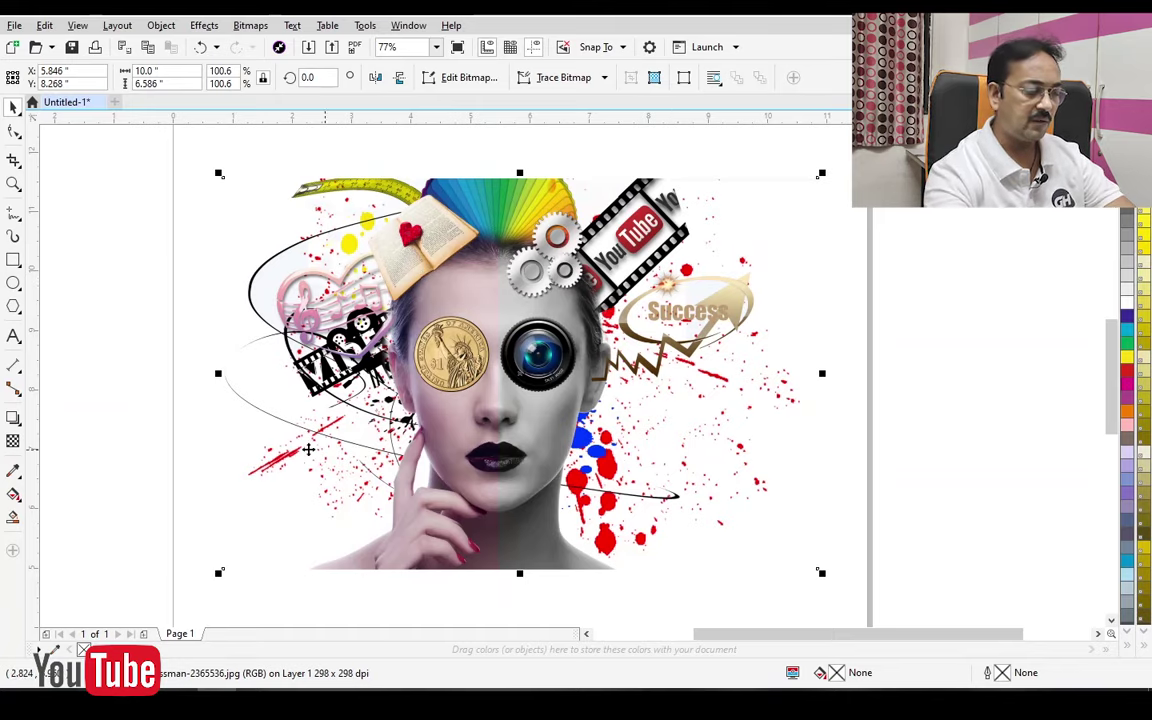
Duplicate the collage image, add a second page, and centre the copy on that page
drag(268, 404, 986, 460)
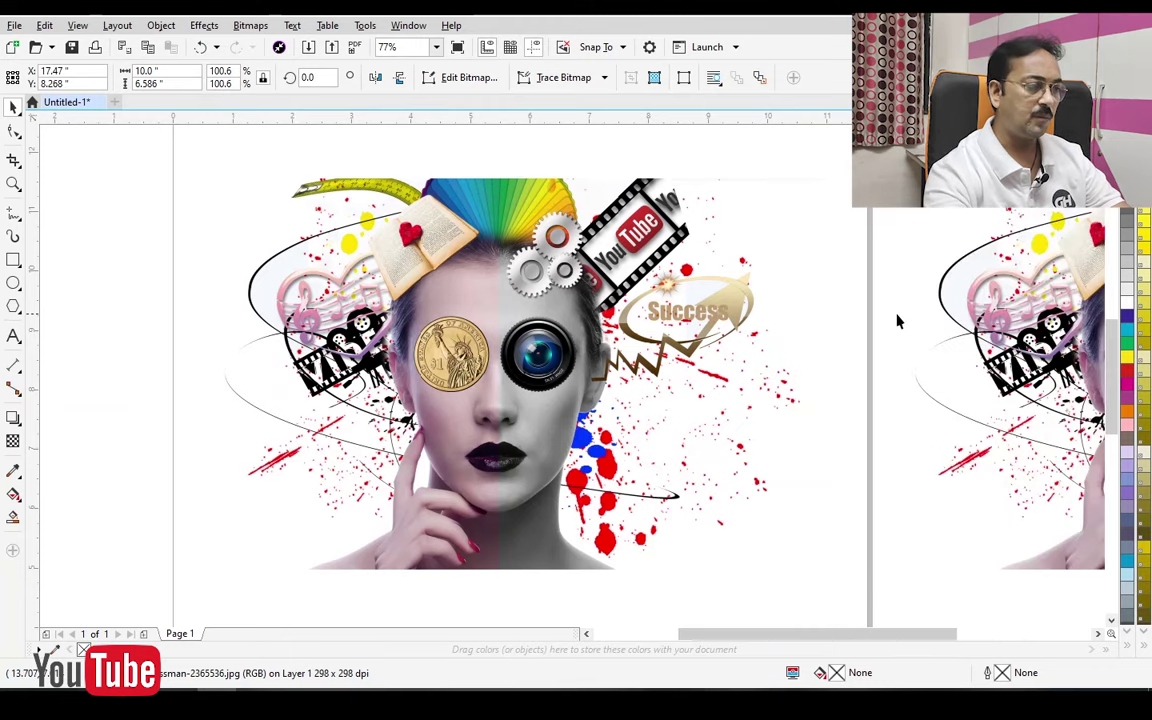
click(893, 333)
click(931, 361)
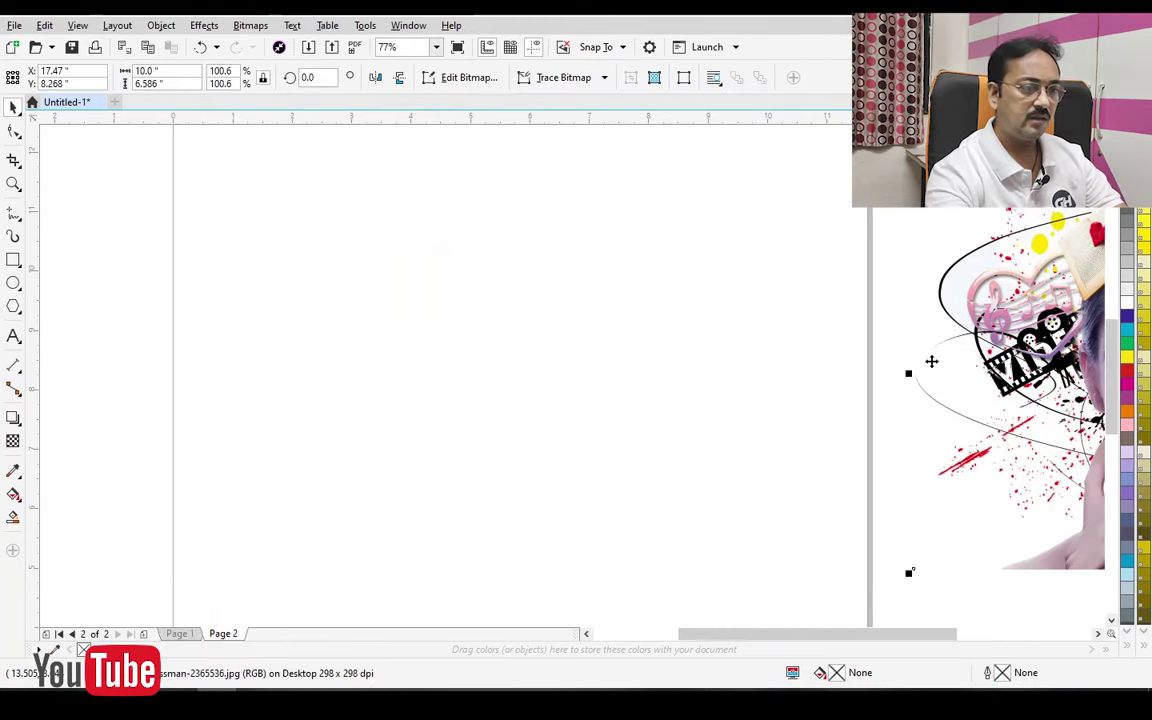
key(ctrl+z)
click(841, 255)
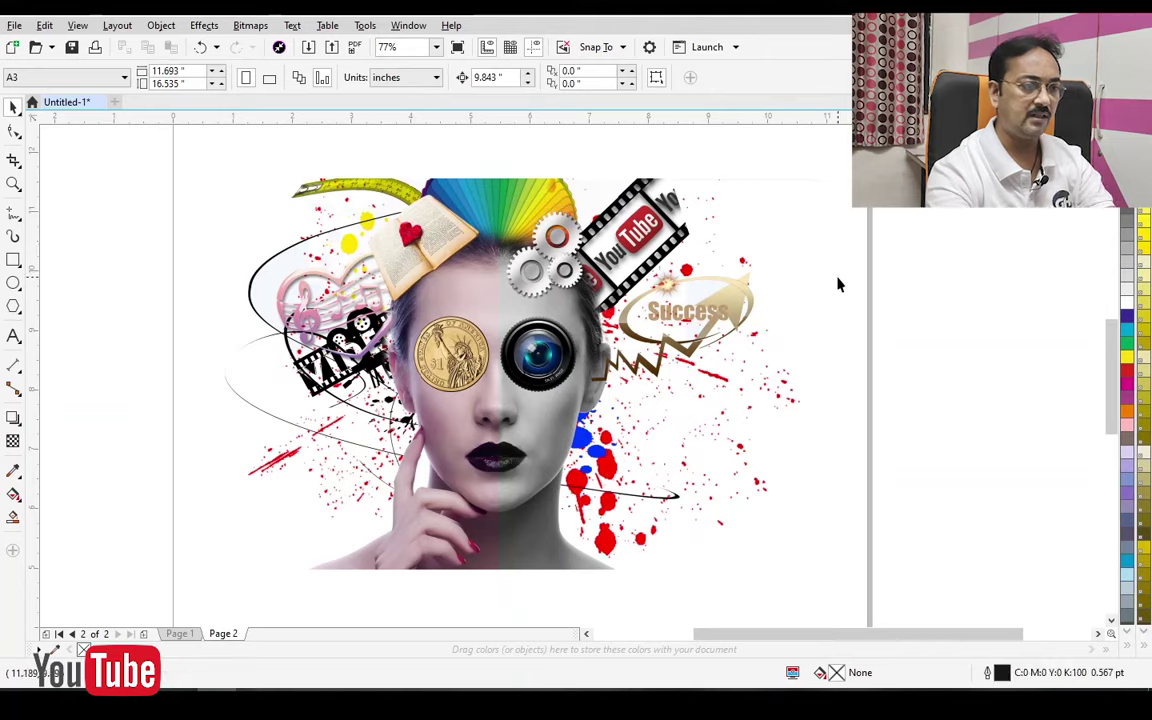
Convert the copied image to a 600 dpi bitmap in CMYK Color (32-bit), without anti-aliasing or transparent background
click(569, 327)
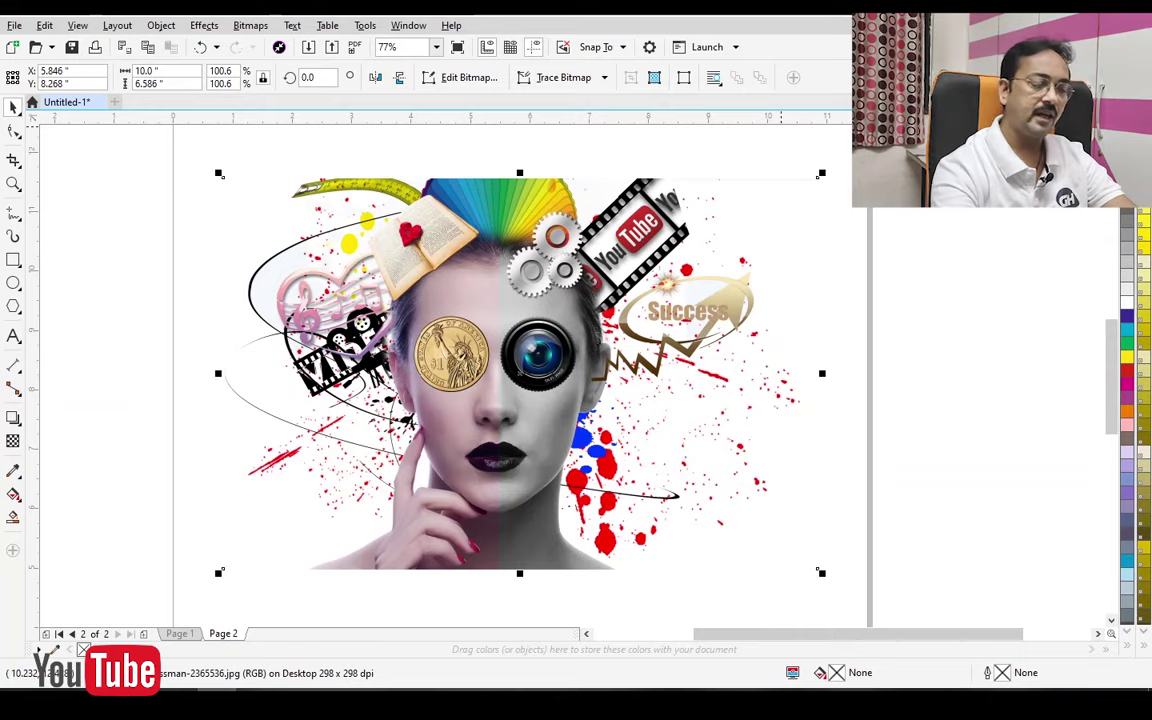
mouse_move(540, 356)
mouse_down()
mouse_move(584, 337)
mouse_move(585, 320)
mouse_move(551, 357)
mouse_move(538, 345)
mouse_up()
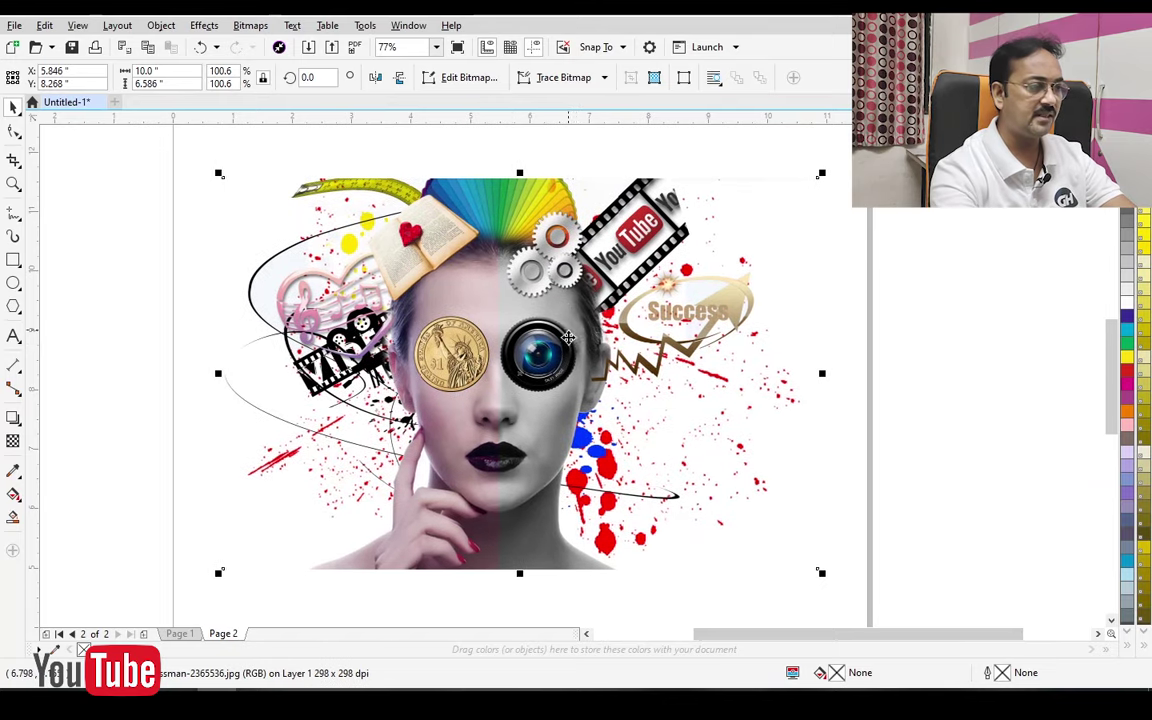
click(256, 28)
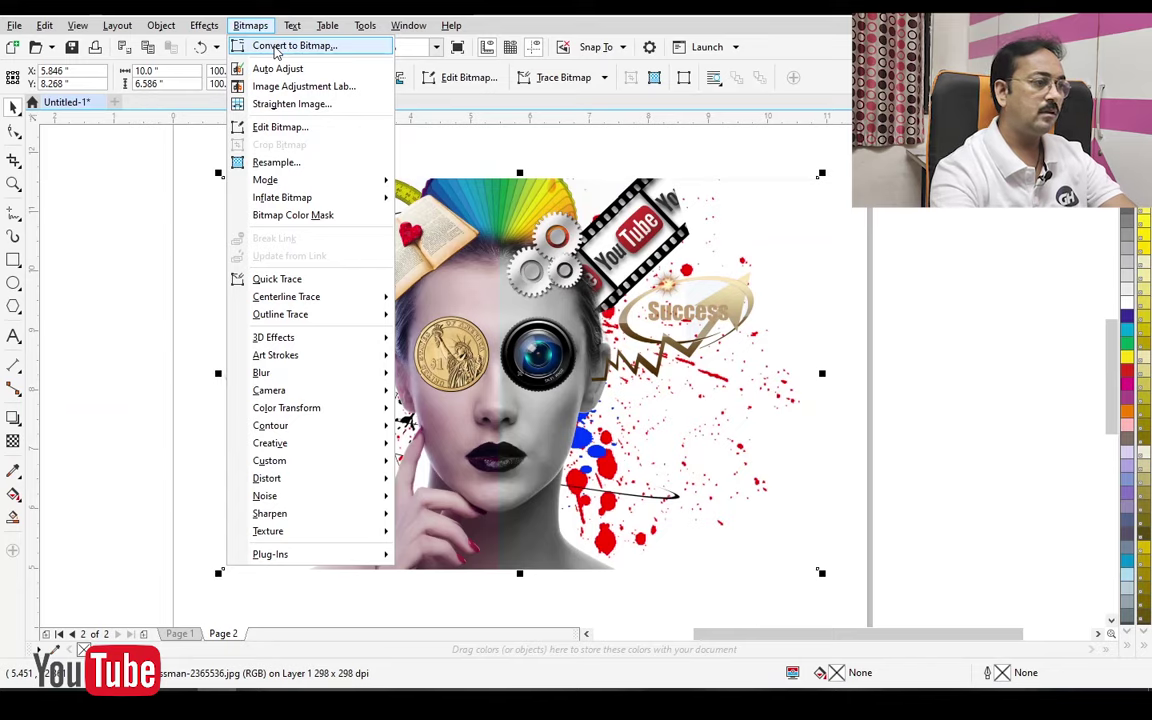
click(276, 48)
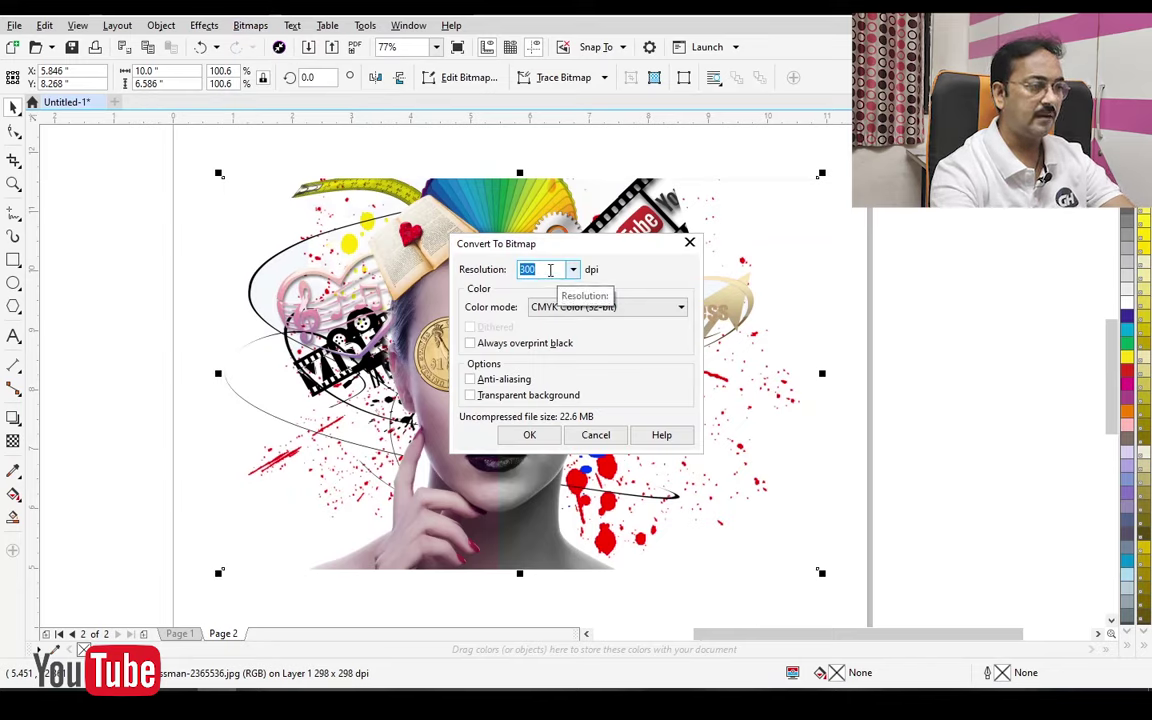
text(600)
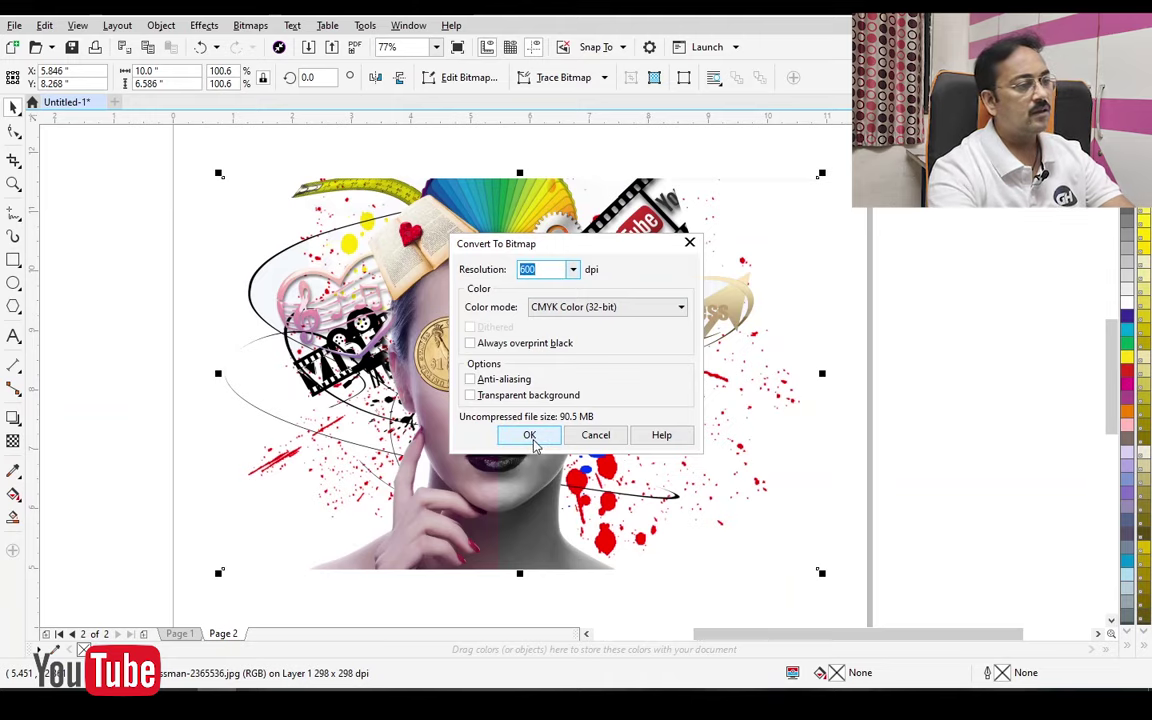
click(529, 435)
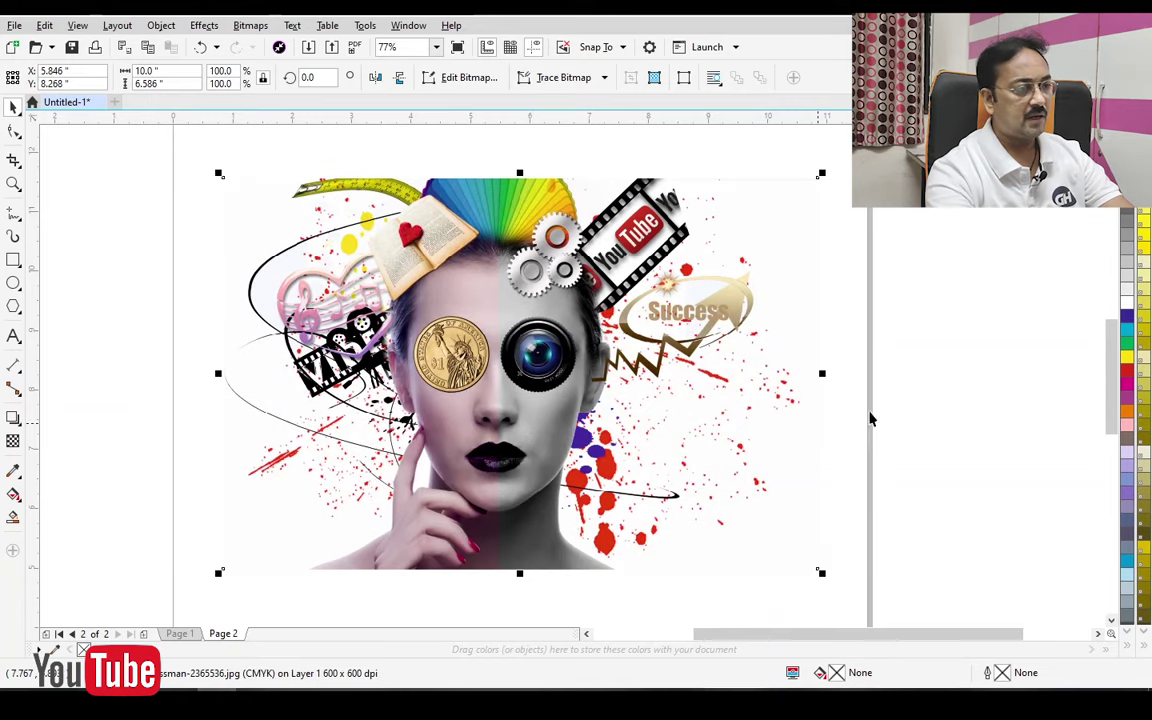
click(869, 360)
click(610, 292)
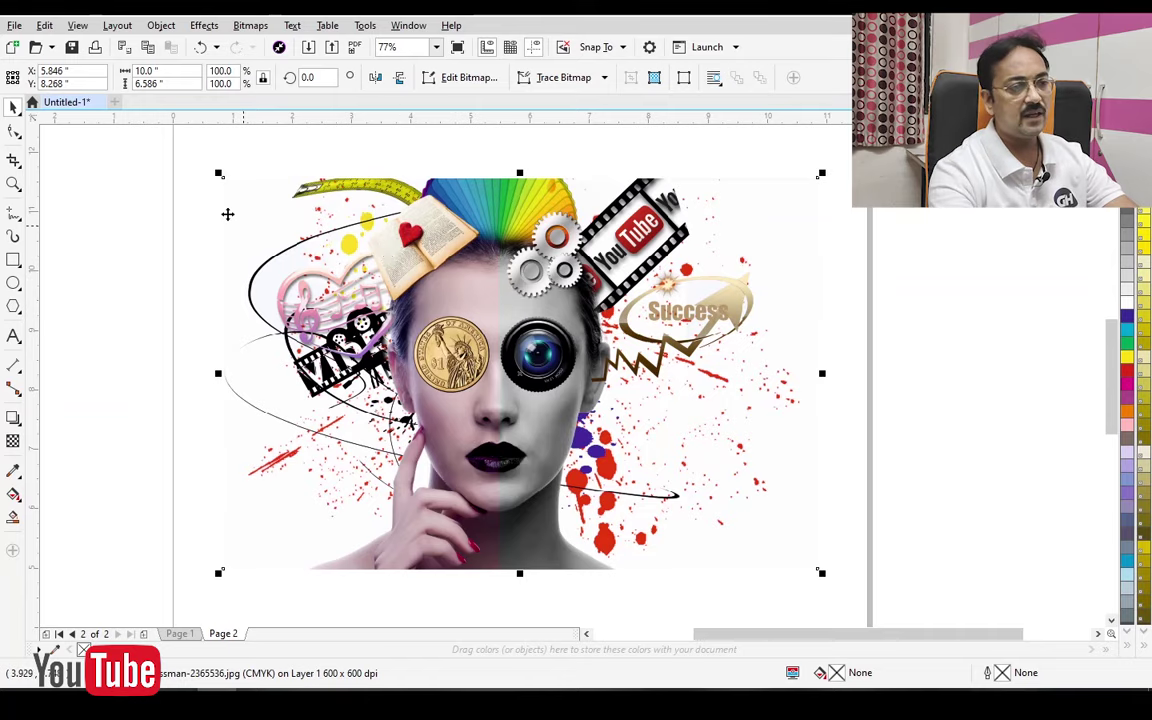
Draw a vertical line about 0.5 inches long just above the image's upper-left corner
drag(150, 146, 568, 238)
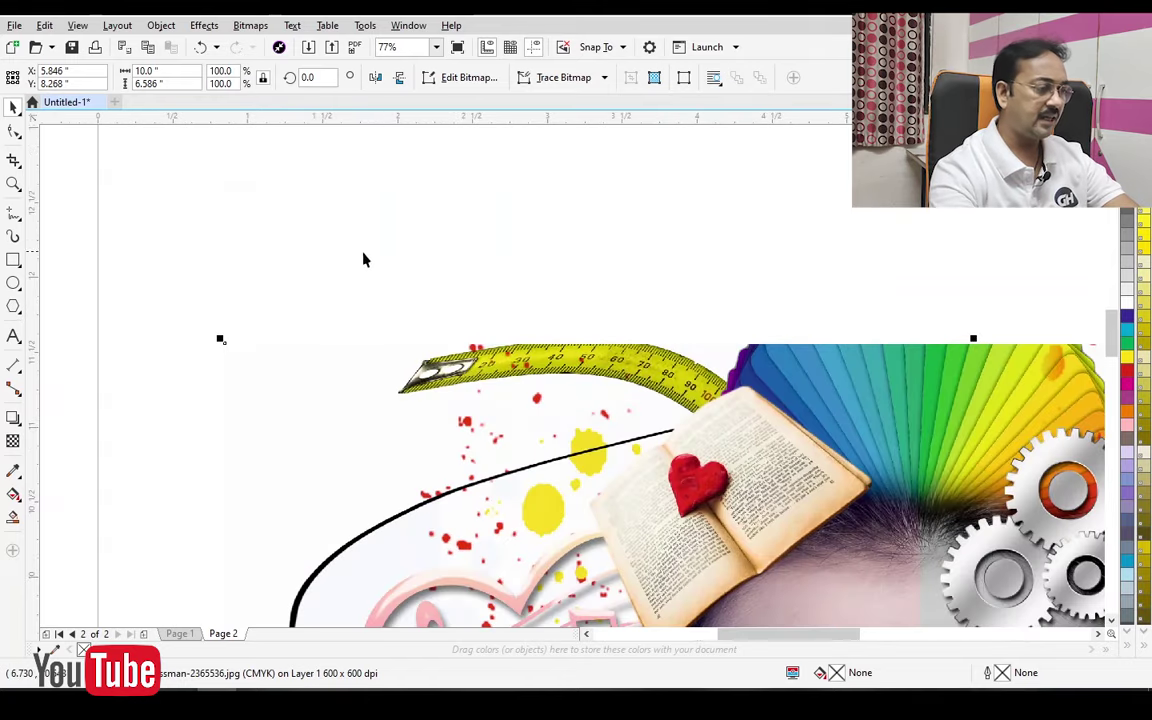
click(383, 233)
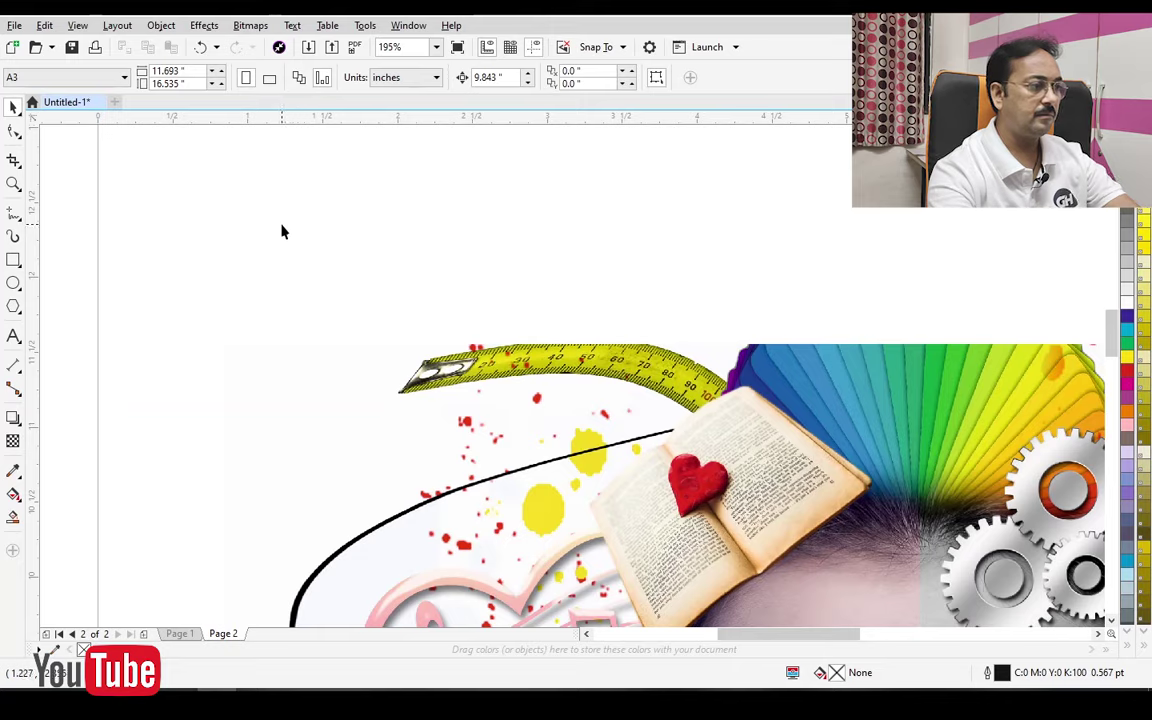
key(F5)
click(233, 210)
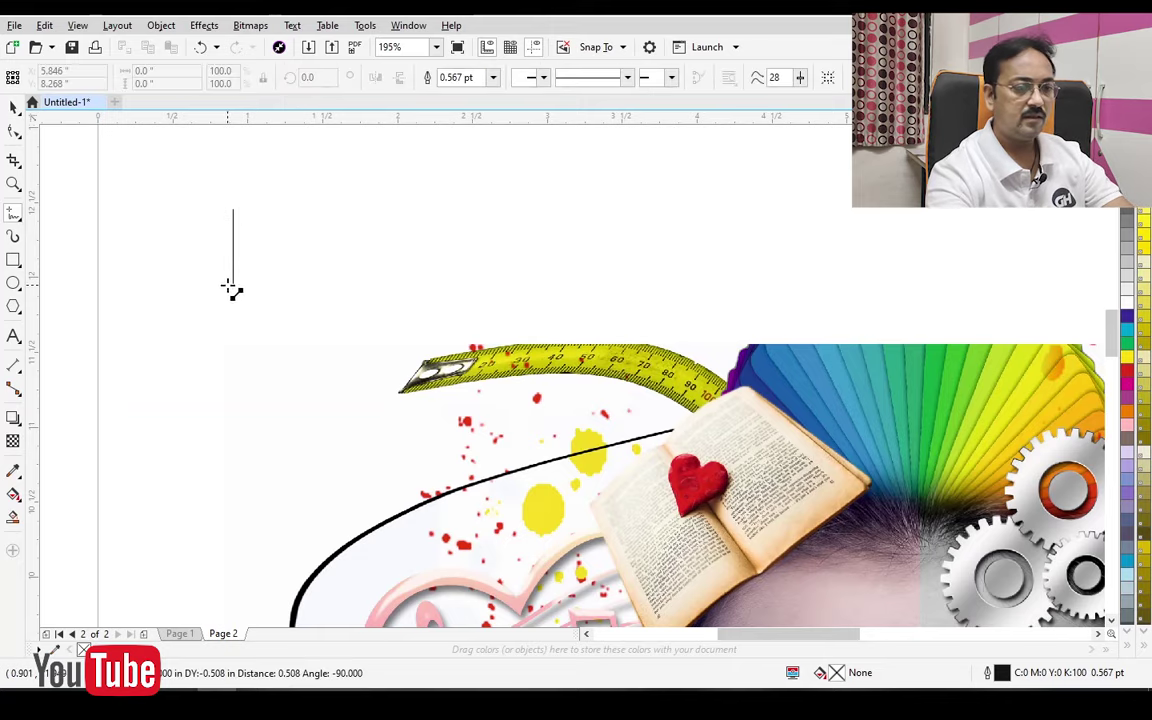
click(232, 290)
key(space)
key(Escape)
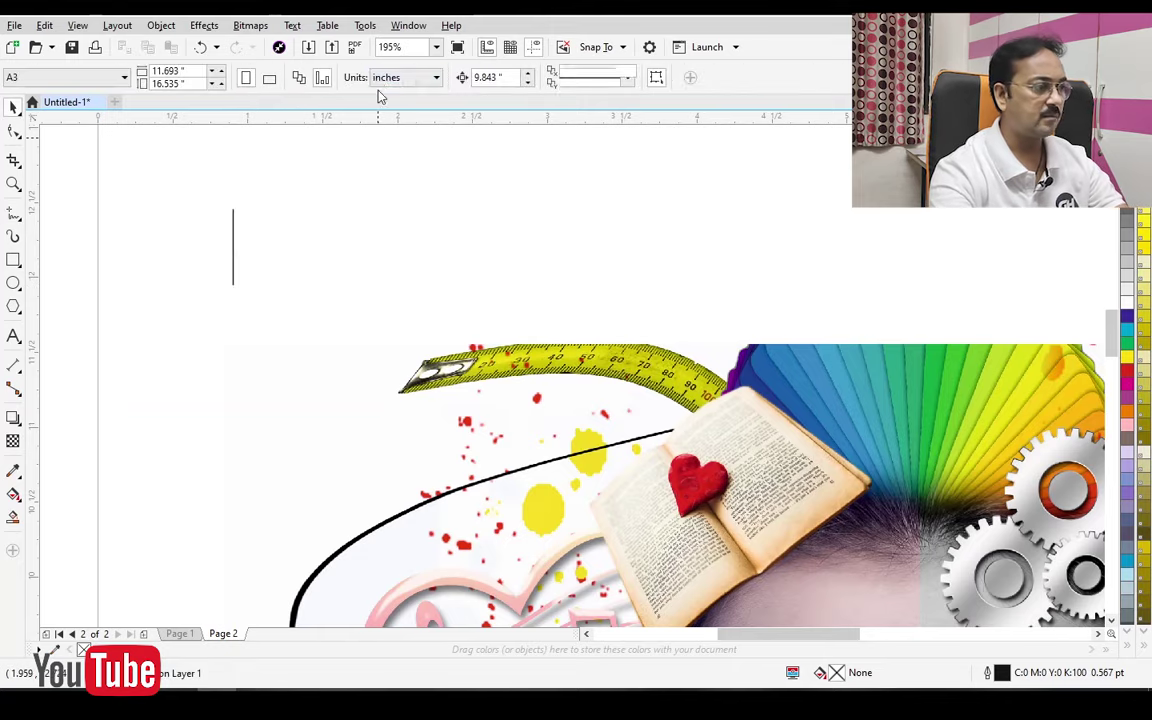
Switch the ruler units to millimetres and set the vertical line's height to 10 mm
click(405, 77)
key(Escape)
key(Down)
drag(190, 184, 273, 306)
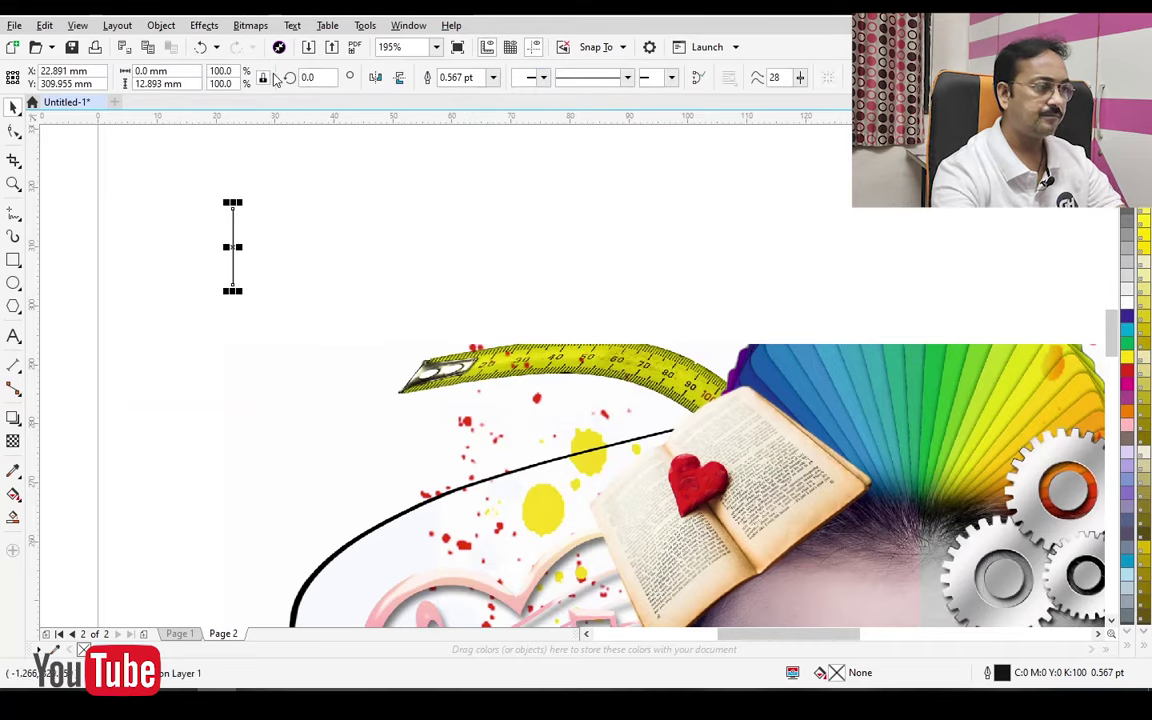
double_click(142, 84)
text(1)
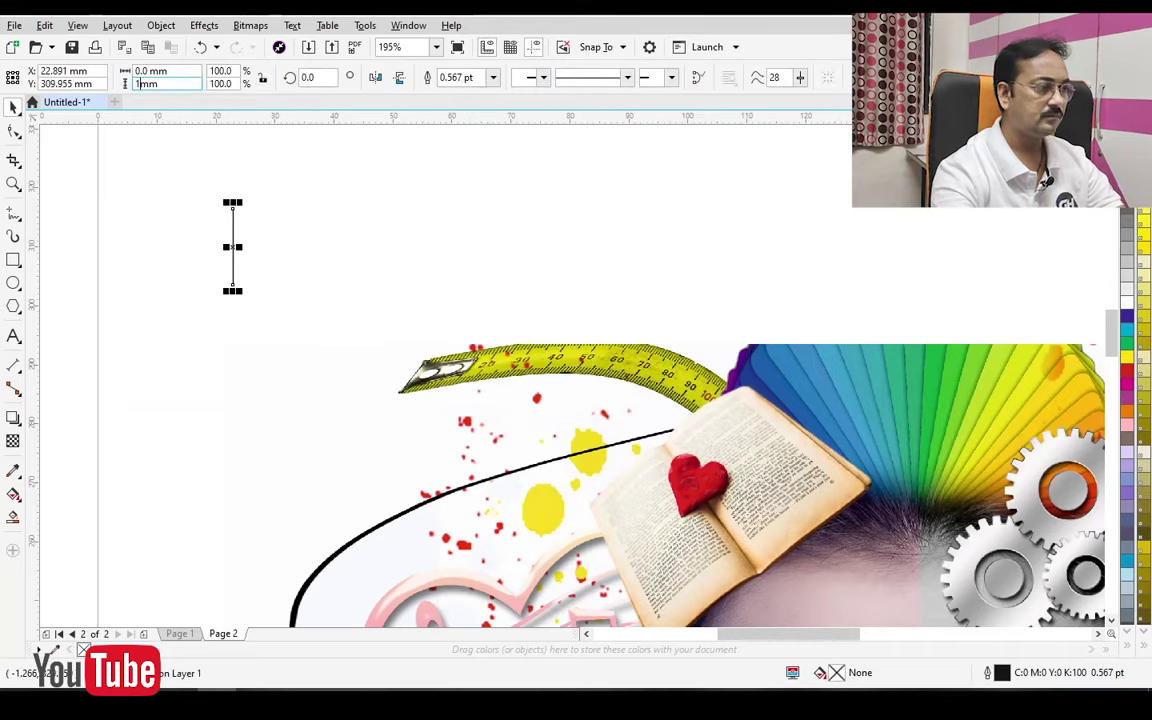
text(0)
key(Return)
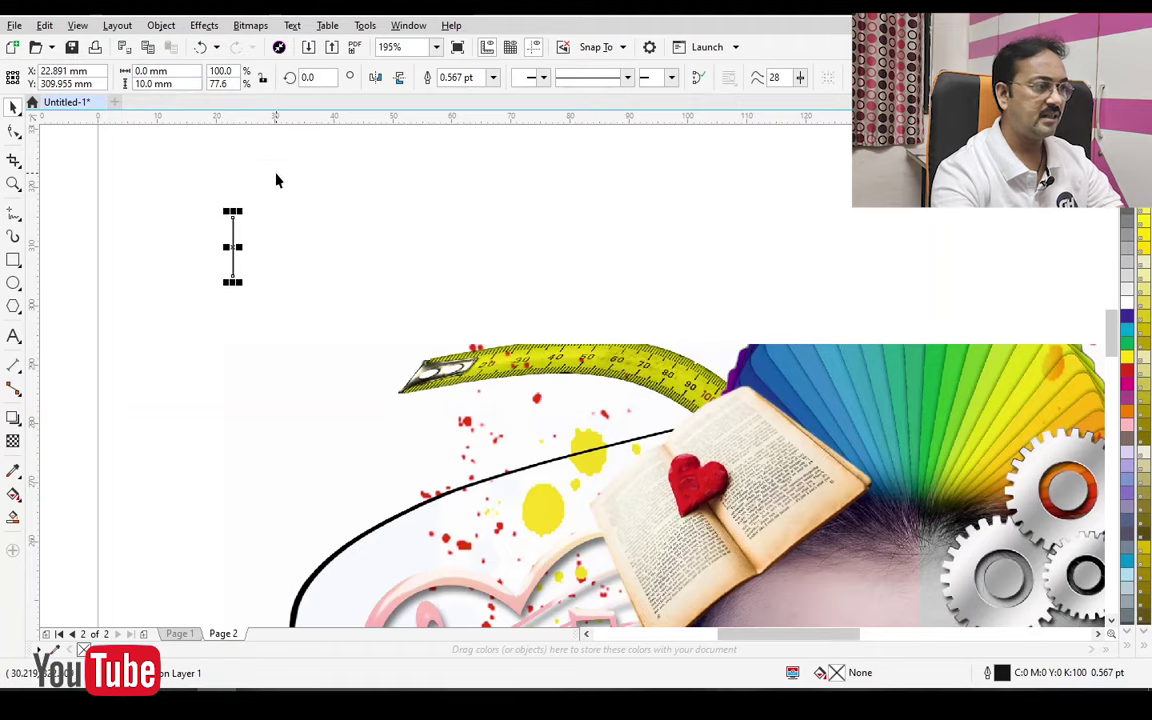
Combine the line with a copy rotated 90 degrees into a cross, and move it closer to the image's upper-left corner
double_click(308, 77)
text(9)
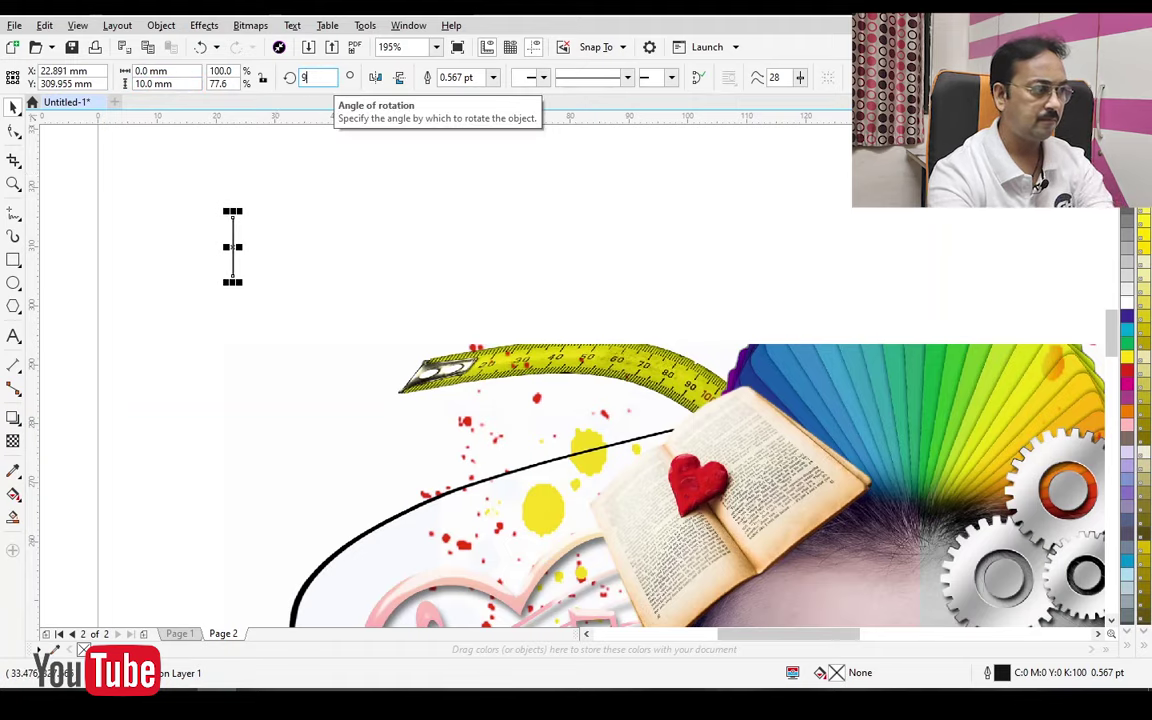
text(0)
key(Return)
drag(147, 185, 319, 321)
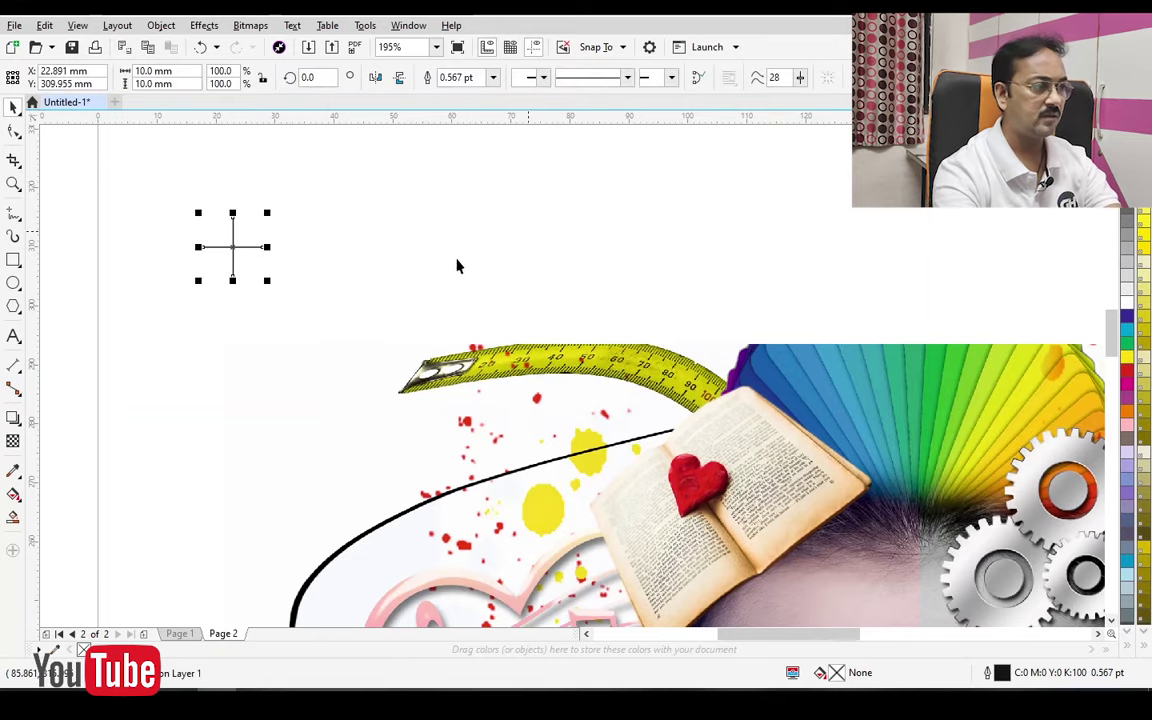
drag(233, 247, 212, 268)
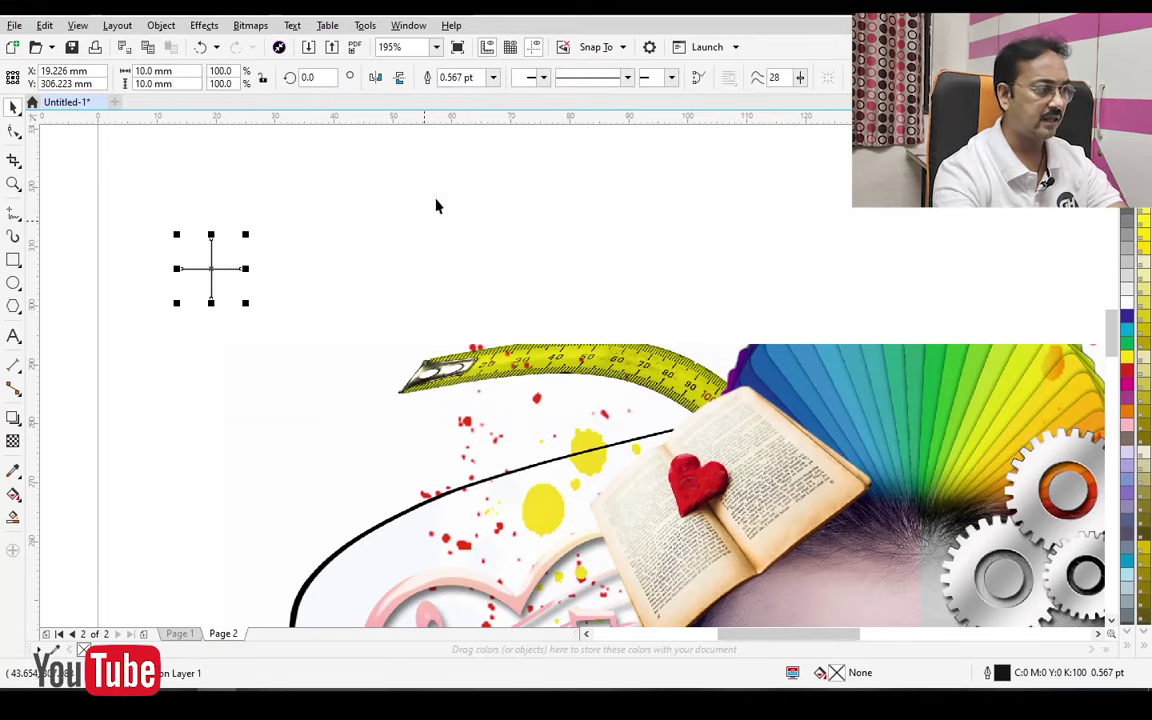
Set the cross mark's outline width to 0.5 pt
click(458, 77)
text(0.5)
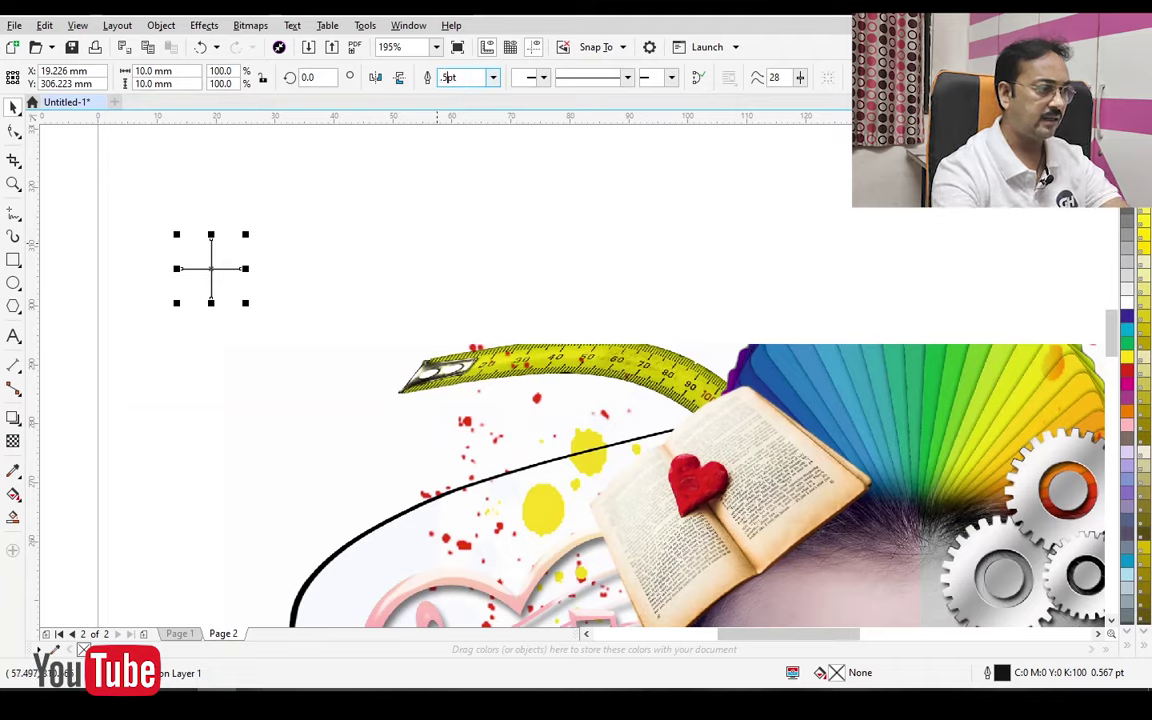
key(Return)
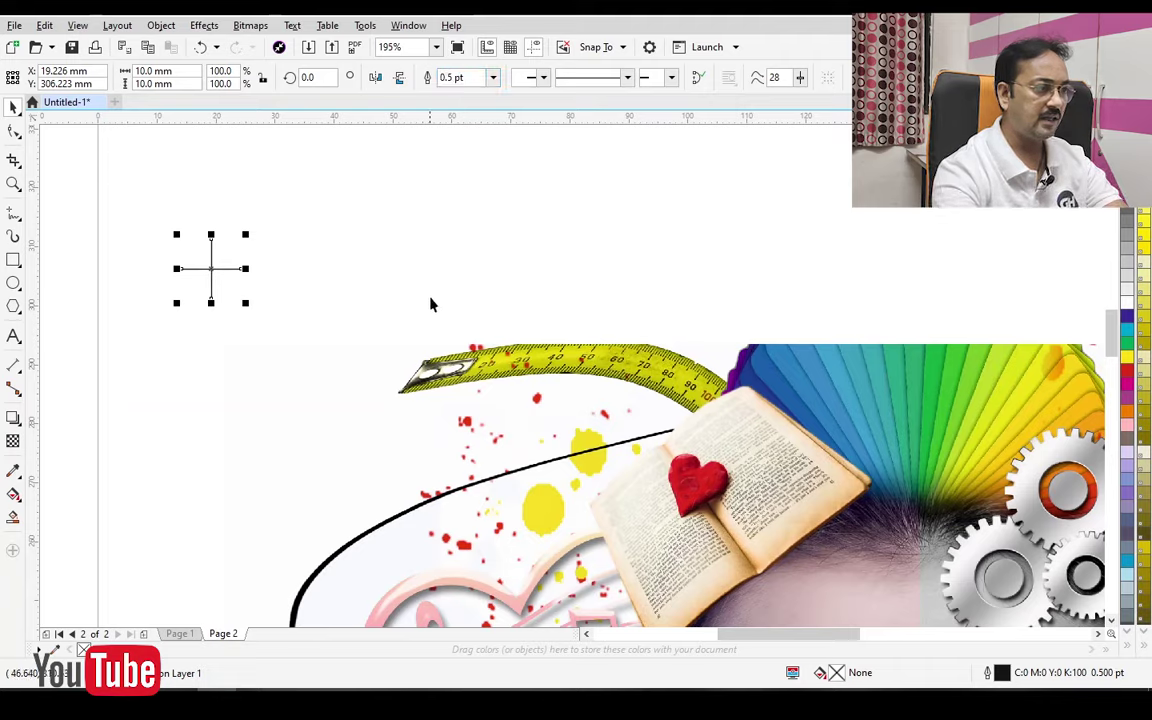
Set the cross mark's outline colour to C100 M100 Y100 K100 in CMYK mode
double_click(1003, 674)
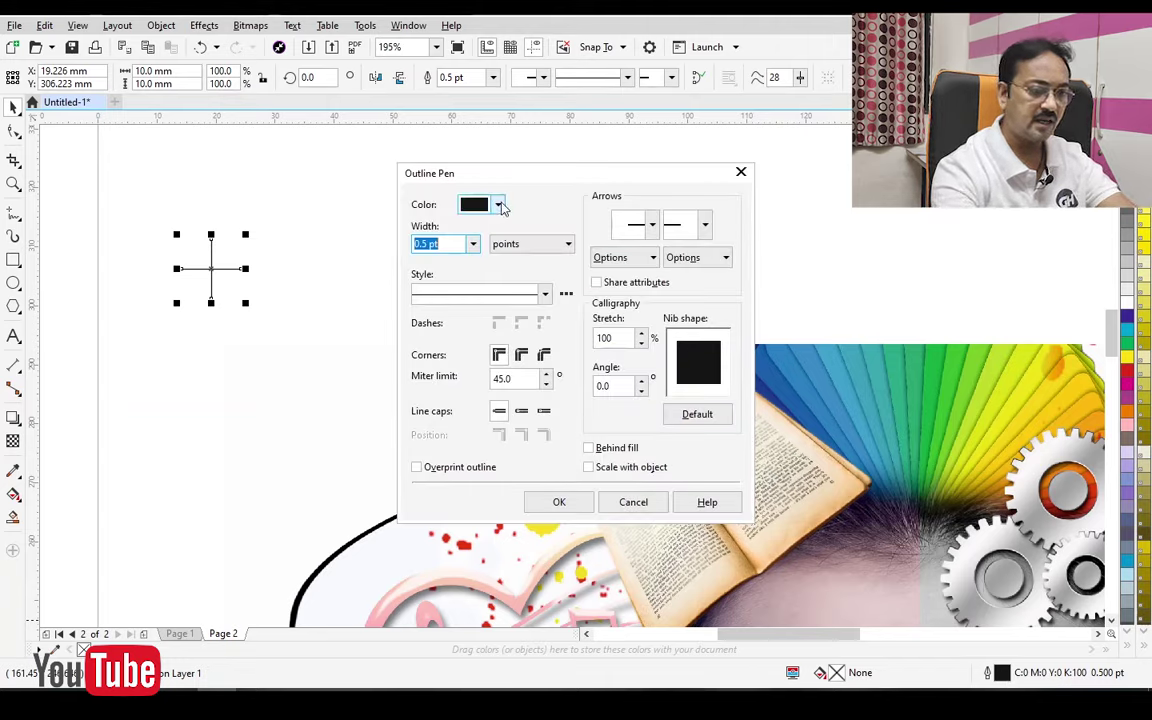
click(479, 205)
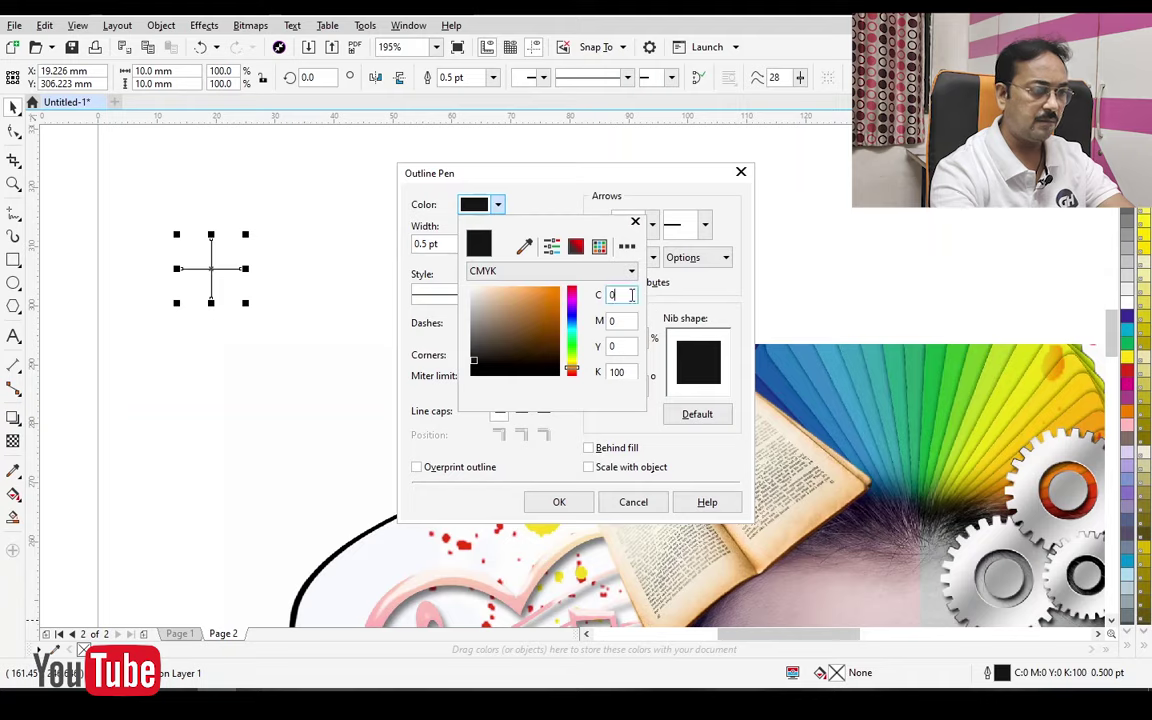
click(614, 294)
text(1)
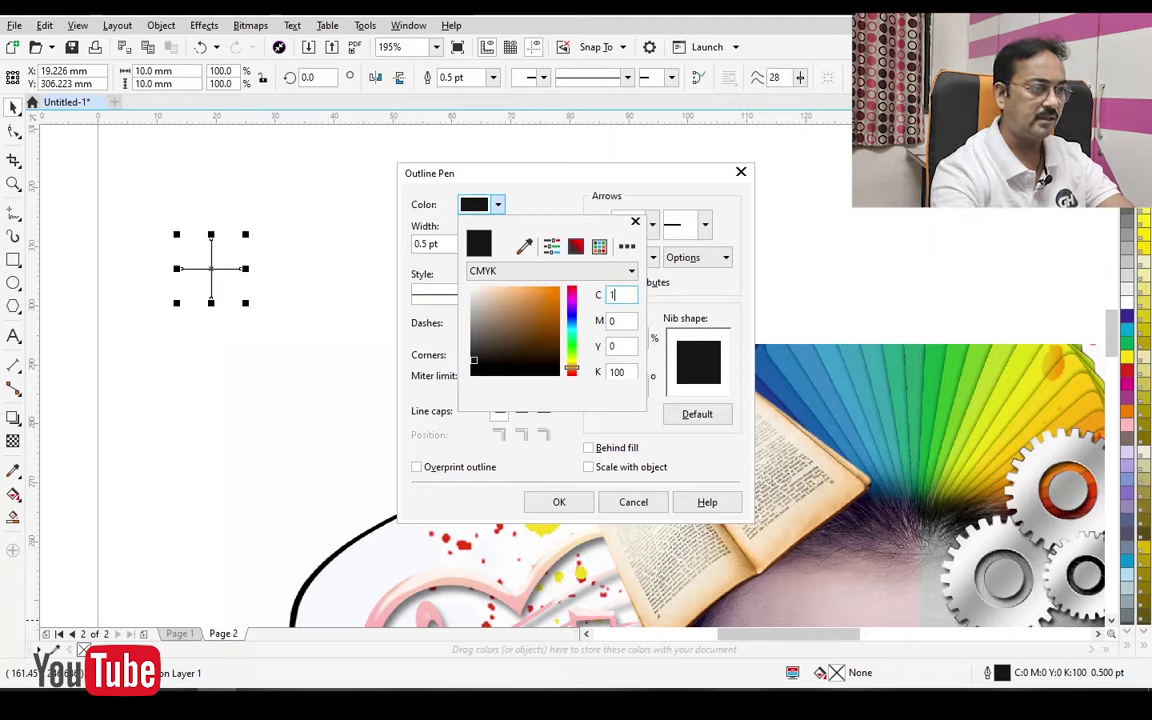
text(00)
key(Tab)
text(100)
key(Tab)
text(100)
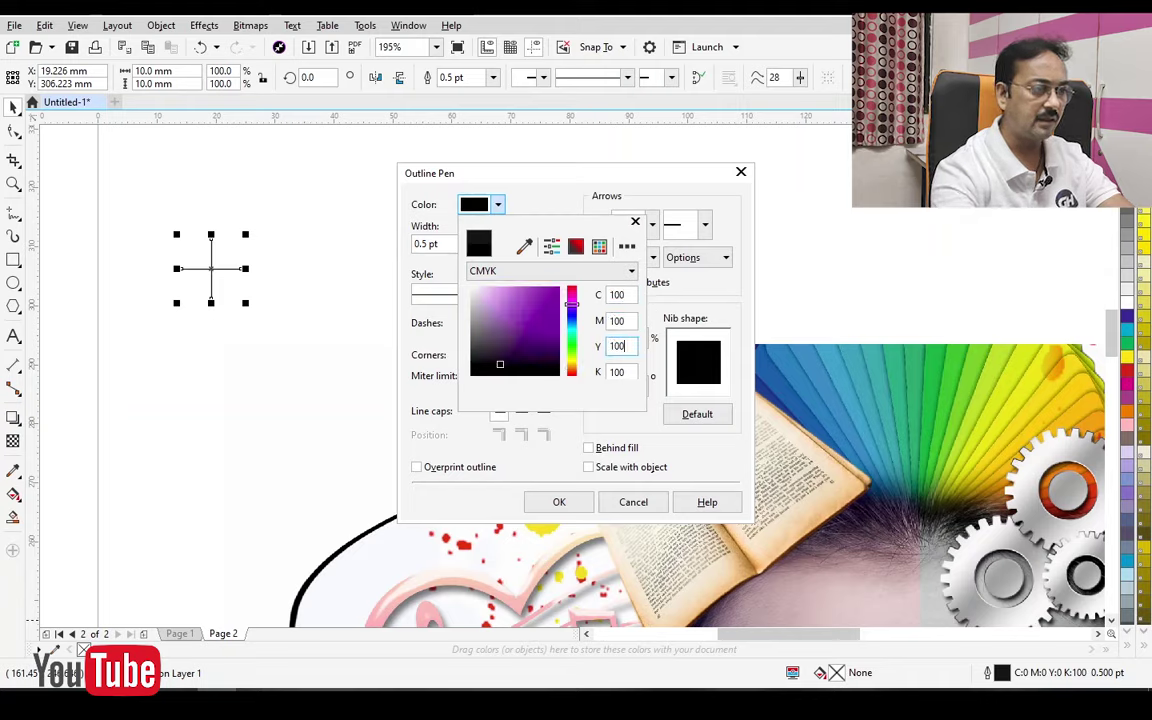
key(Tab)
text(100)
key(shift+Tab)
key(shift+Tab)
key(shift+Tab)
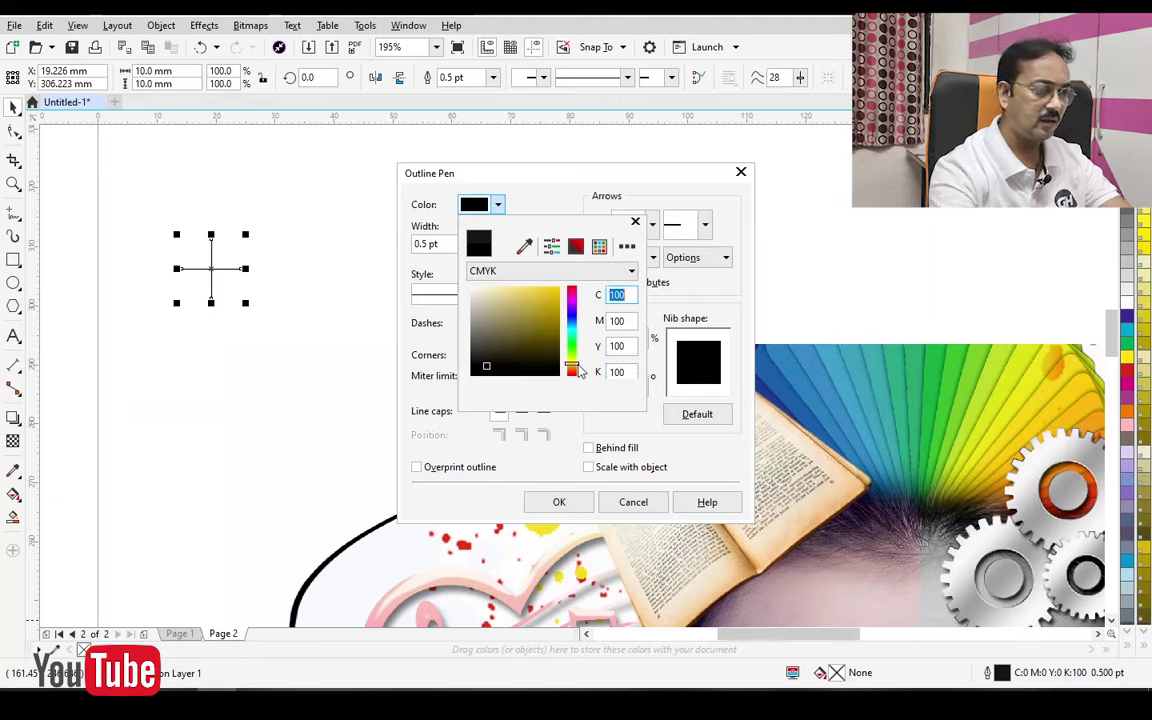
click(559, 502)
click(559, 502)
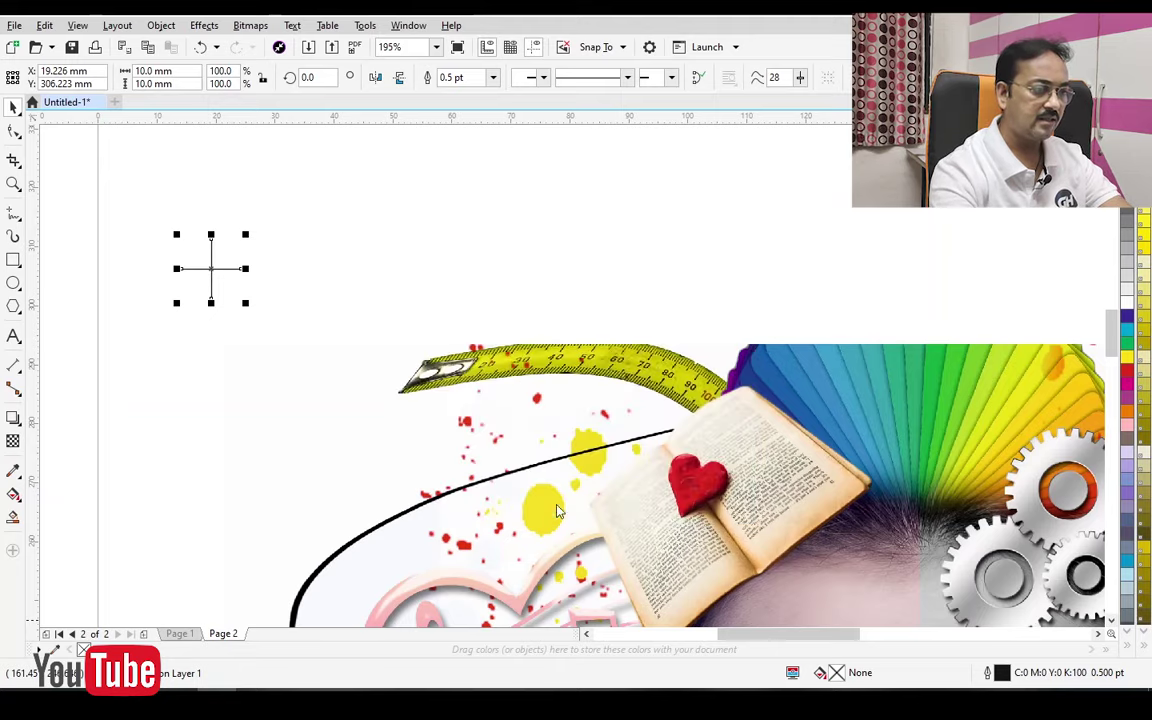
click(280, 311)
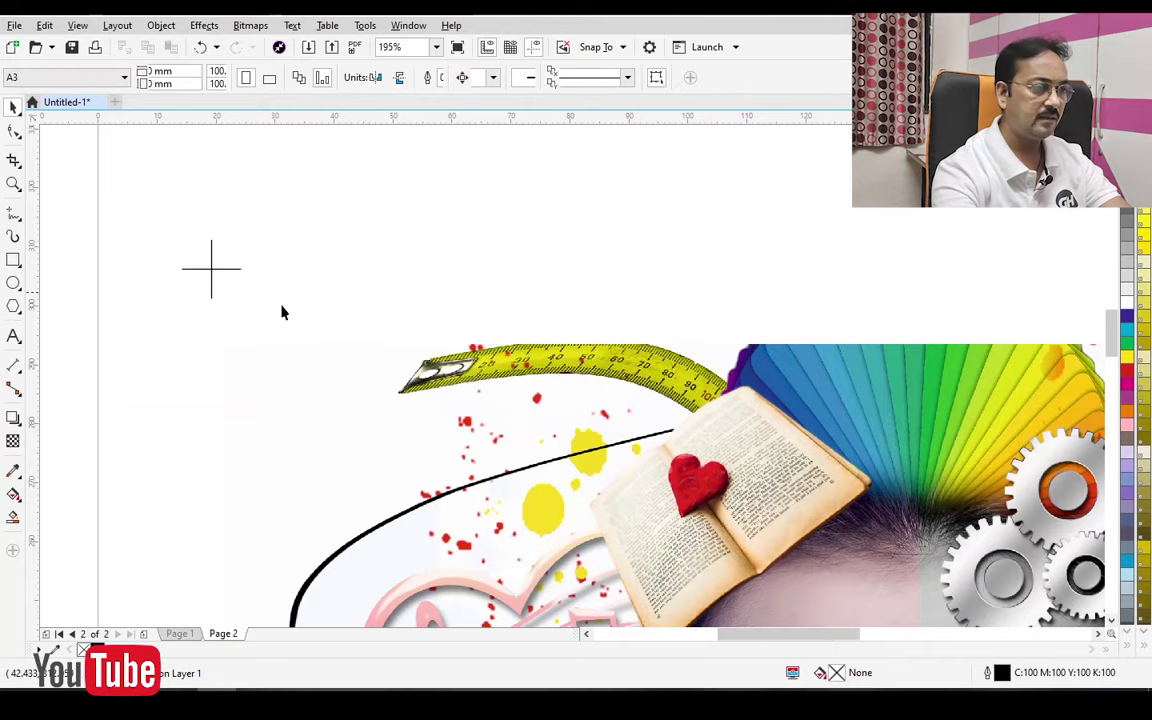
Nudge the cross mark down to Y 305.409 mm and place a level copy near the image's upper-right corner, at about X 280 mm
drag(210, 268, 211, 270)
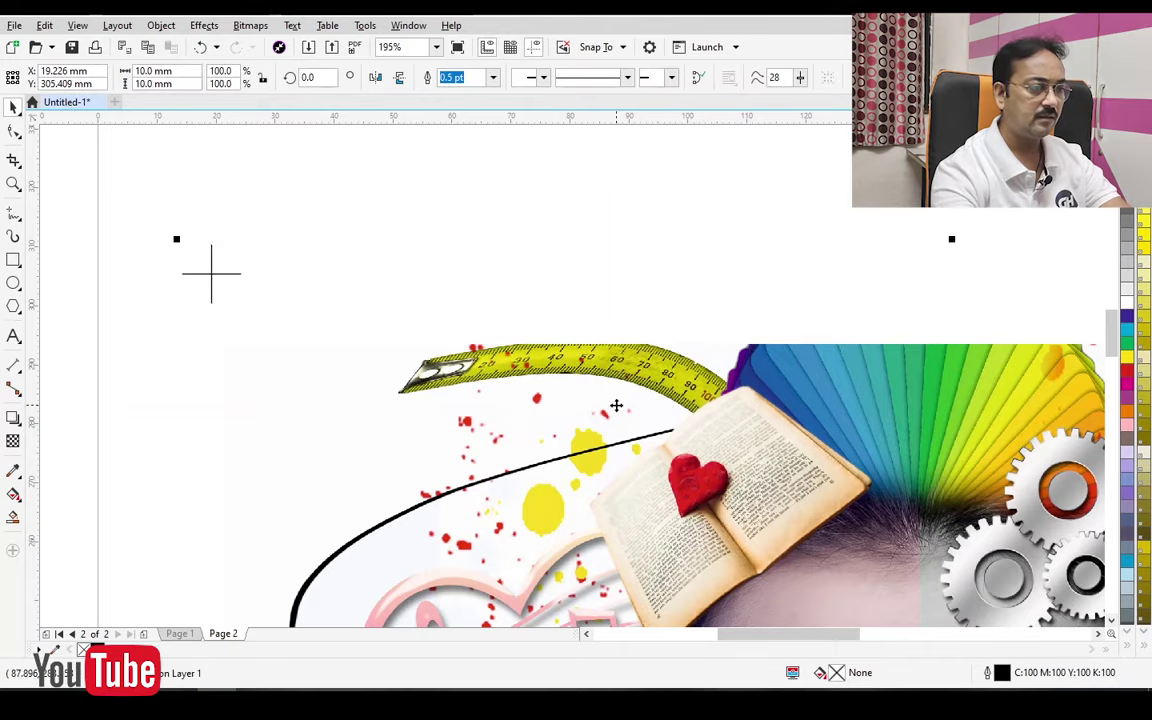
key(F4)
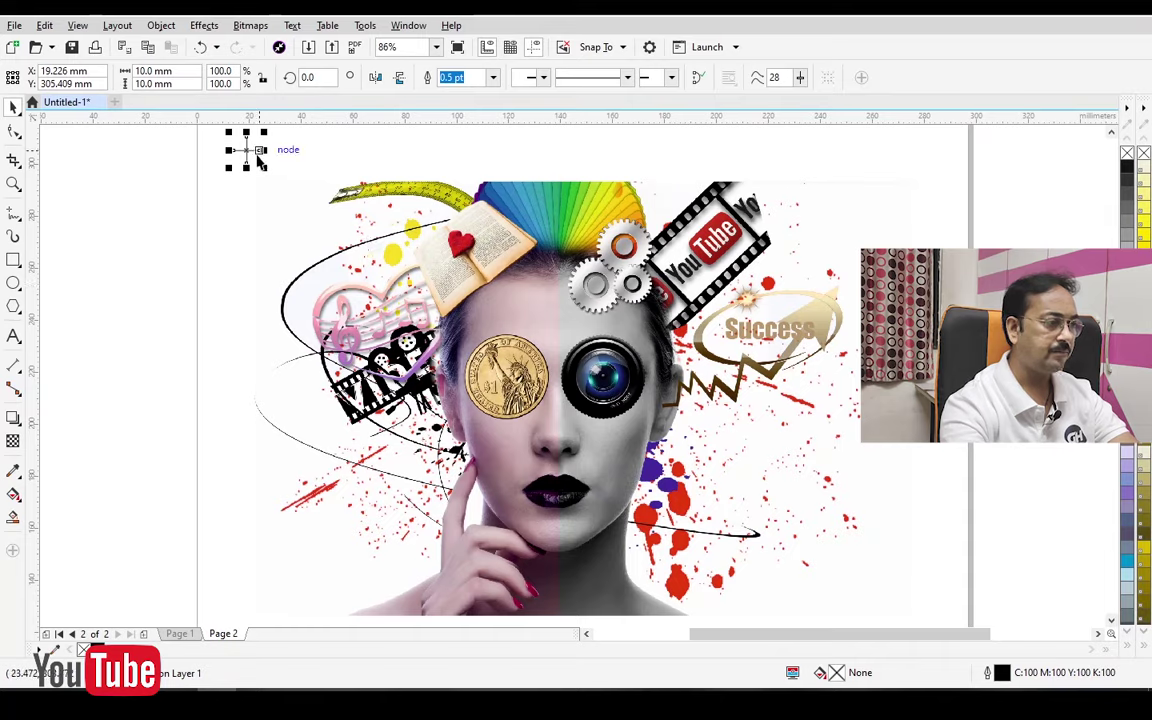
drag(246, 150, 933, 184)
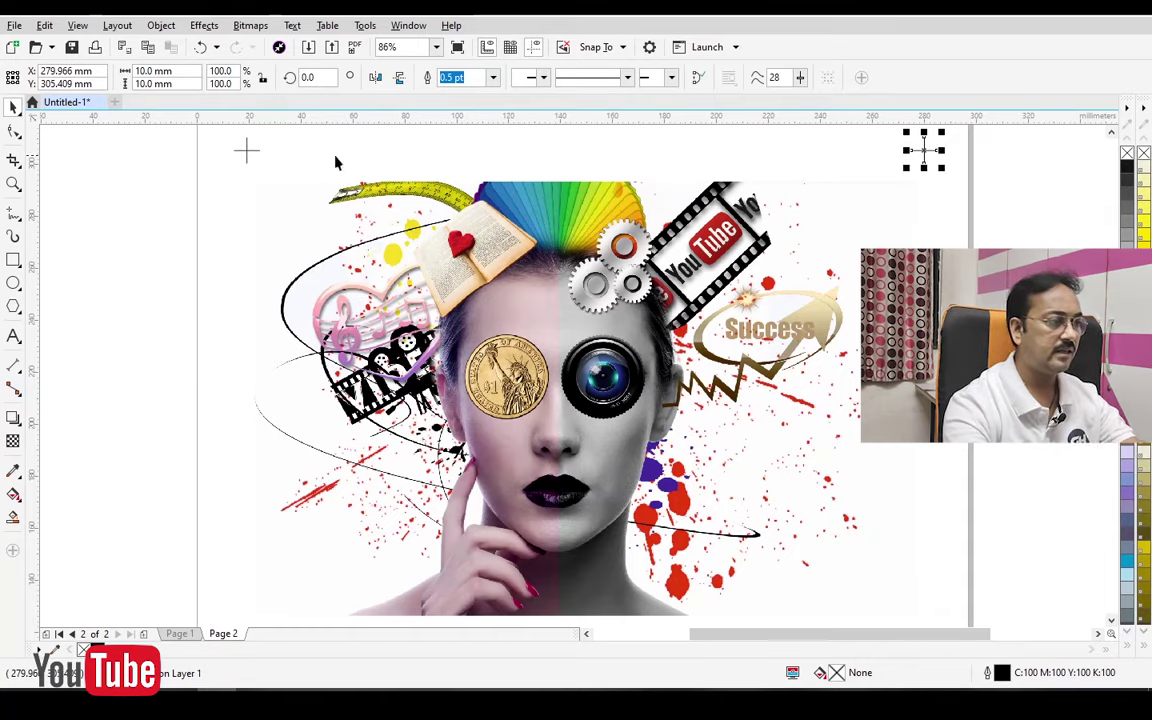
Copy the two upper cross marks straight down to below the image's lower corners, at about Y 118 mm
click(246, 152)
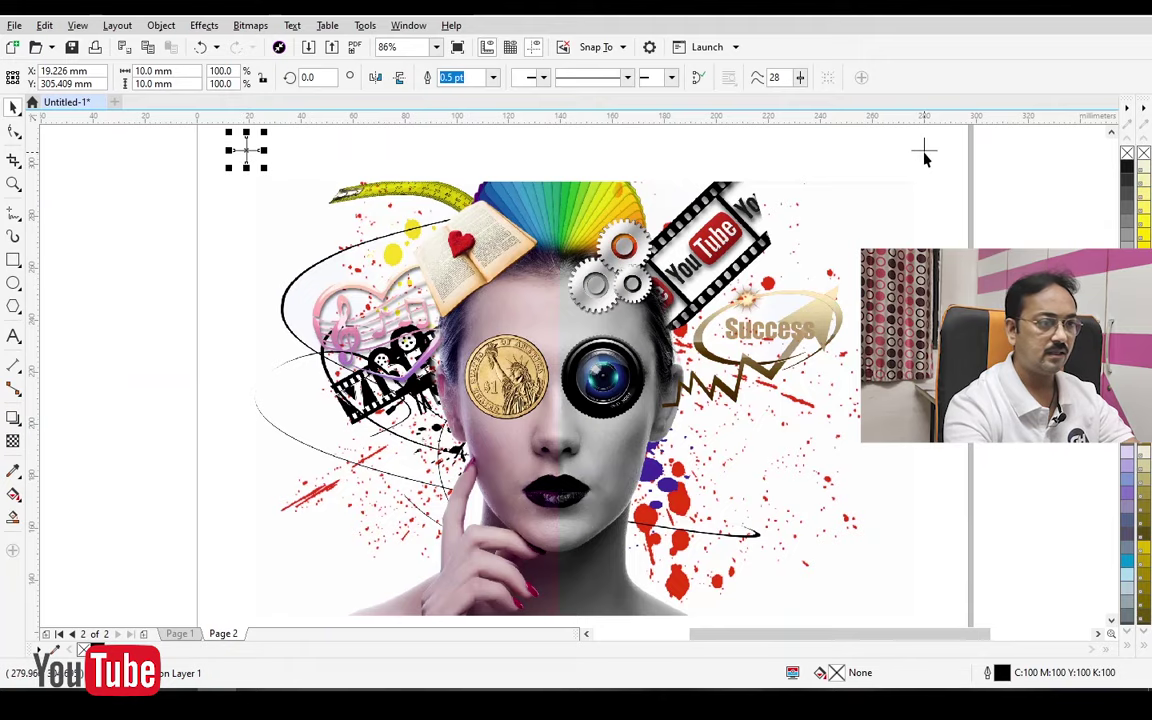
shift+click(924, 152)
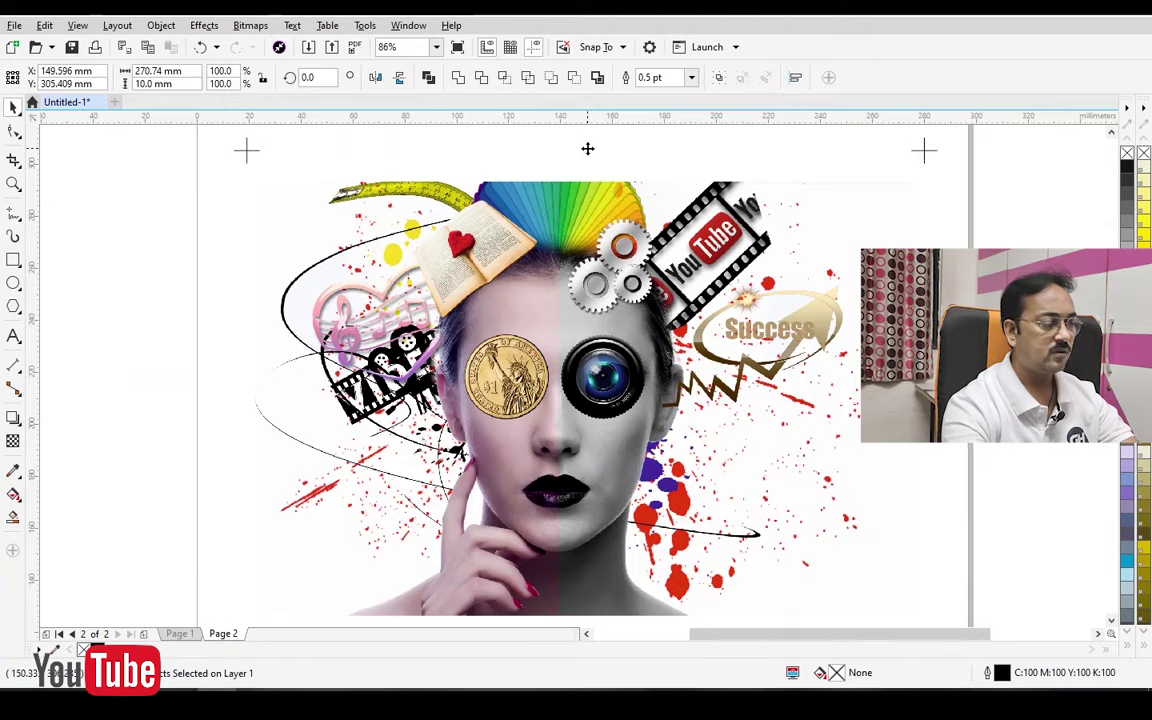
click(248, 150)
key(z)
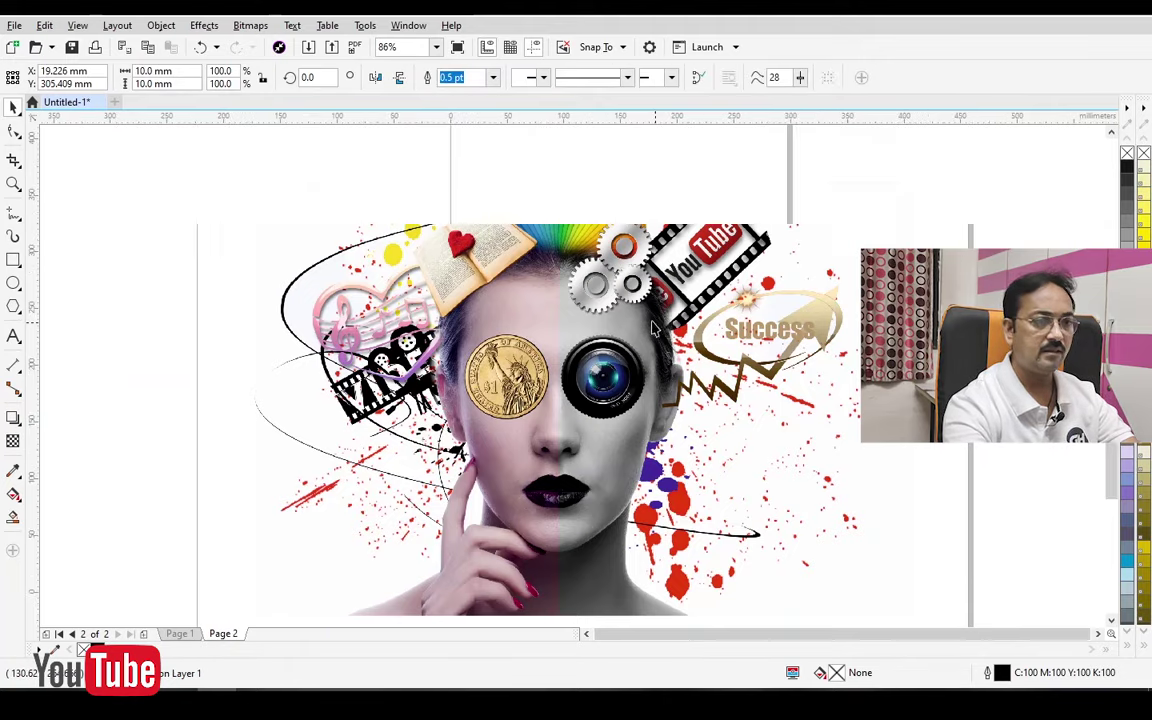
scroll(797, 260, down, 3)
drag(815, 222, 394, 499)
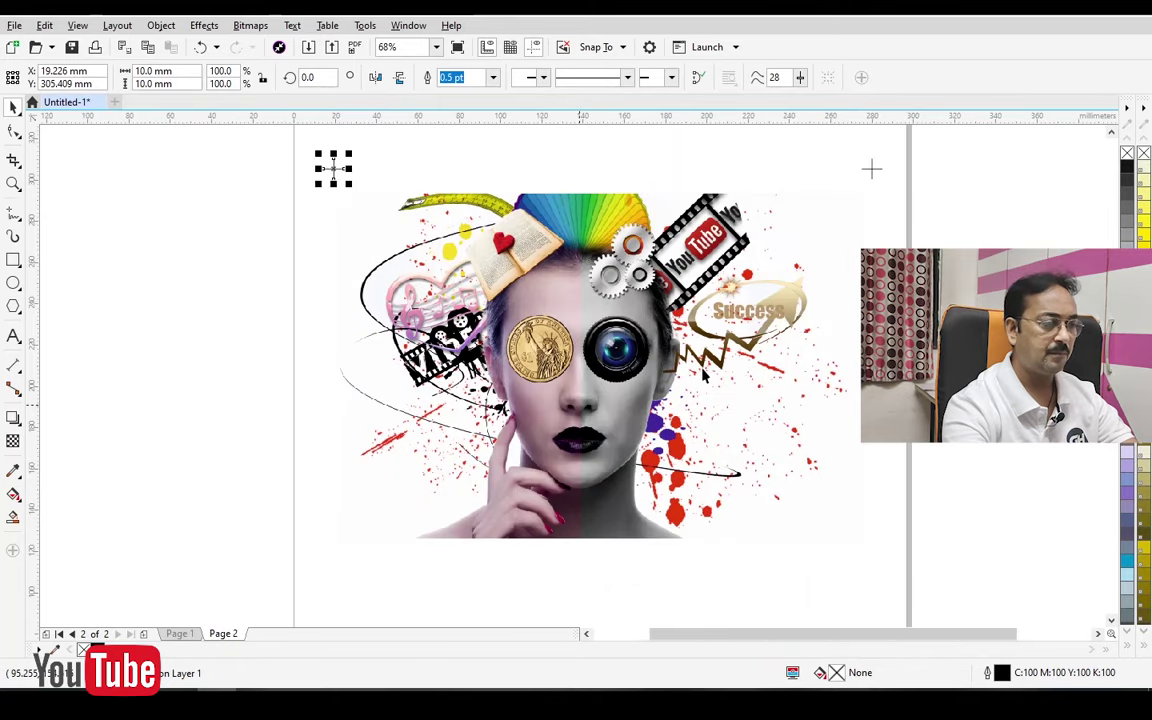
drag(965, 150, 315, 195)
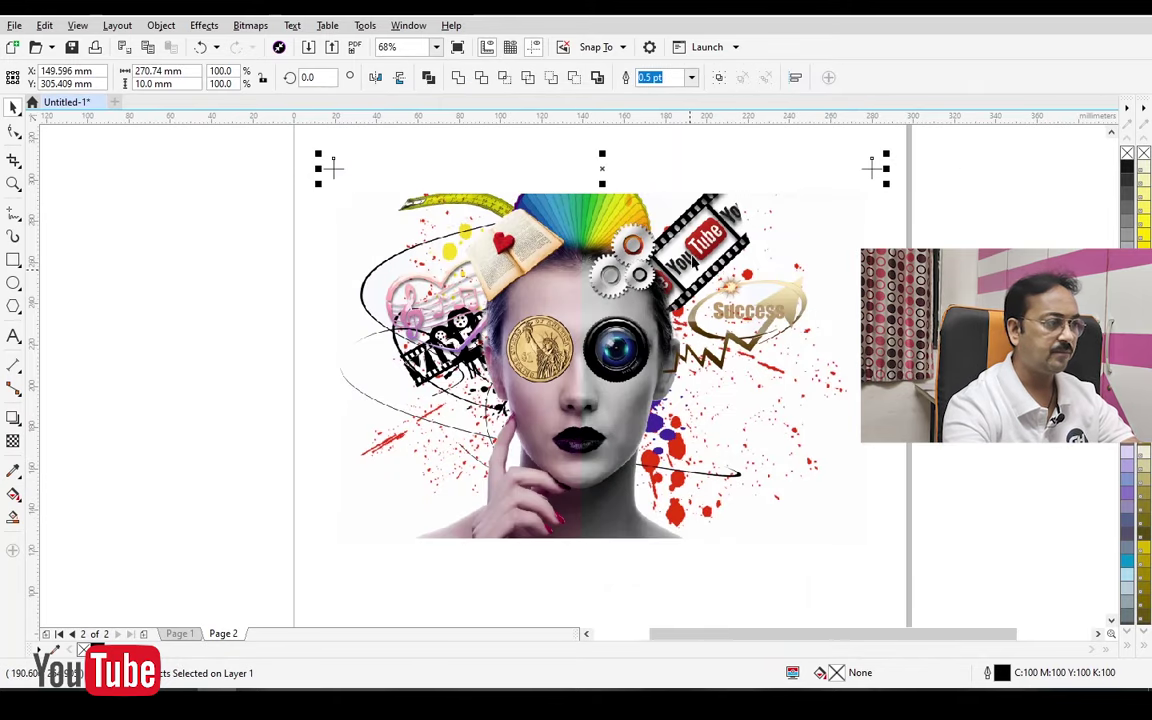
drag(603, 172, 643, 563)
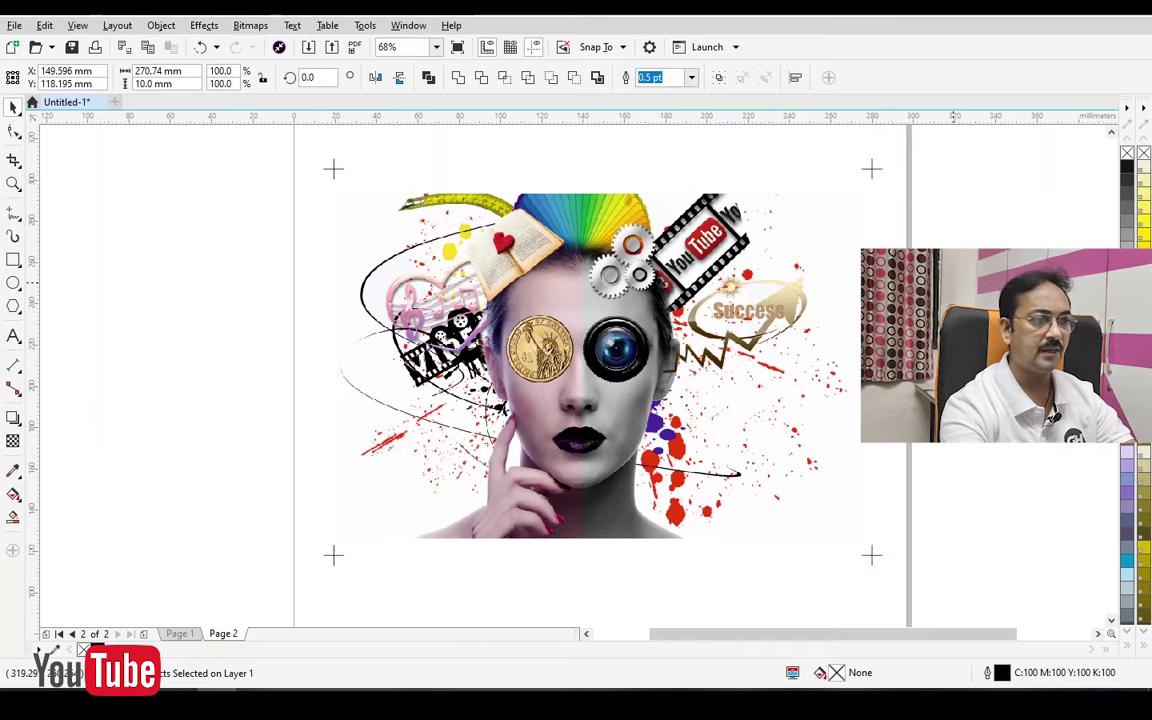
key(Escape)
Convert the image and its four cross marks together into a single 600 dpi CMYK Color (32-bit) bitmap
click(601, 303)
drag(942, 150, 278, 609)
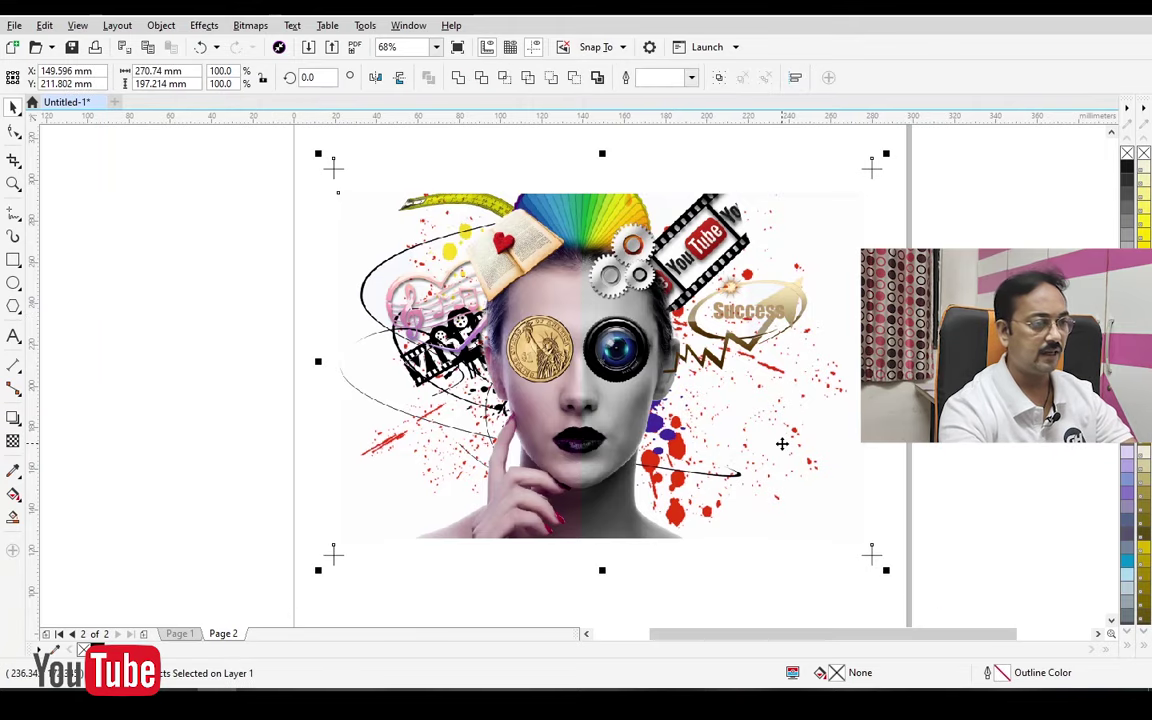
scroll(782, 443, up, 1)
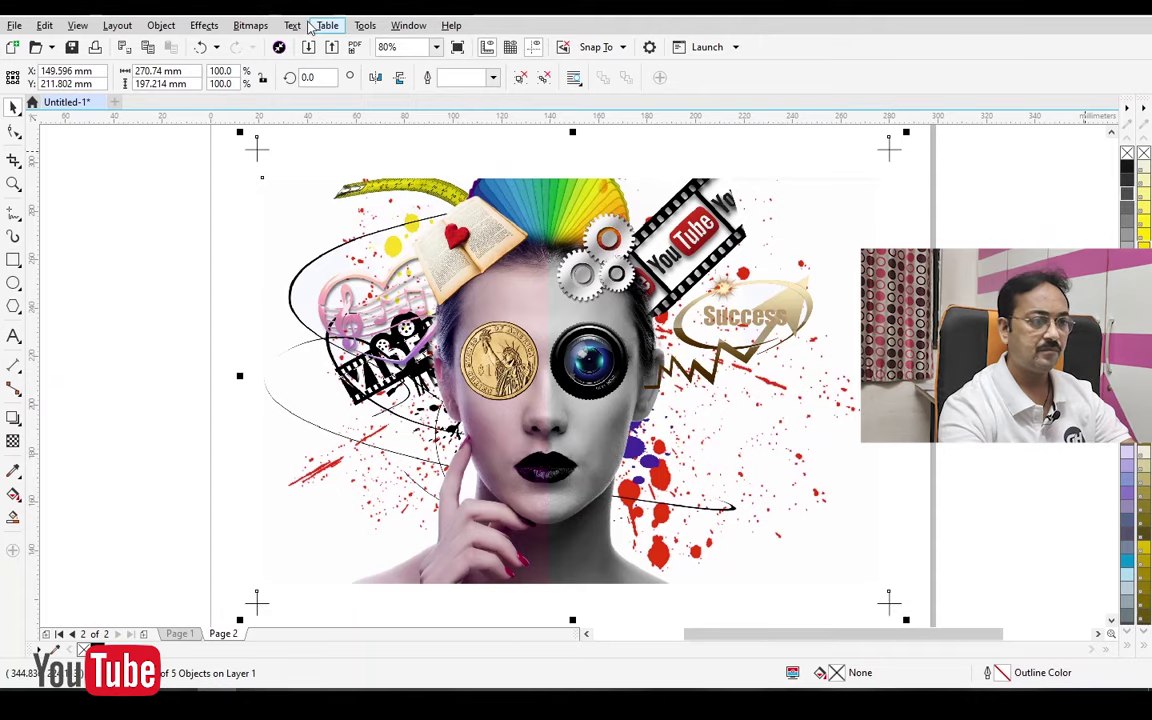
click(250, 25)
click(265, 47)
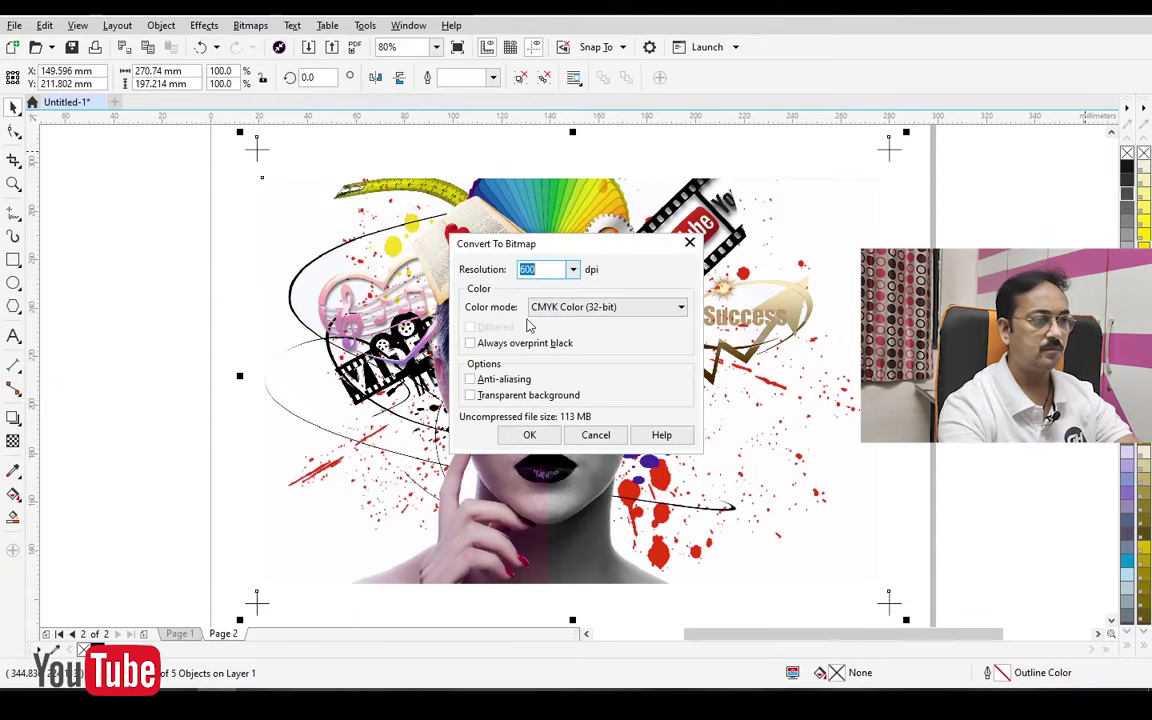
click(529, 436)
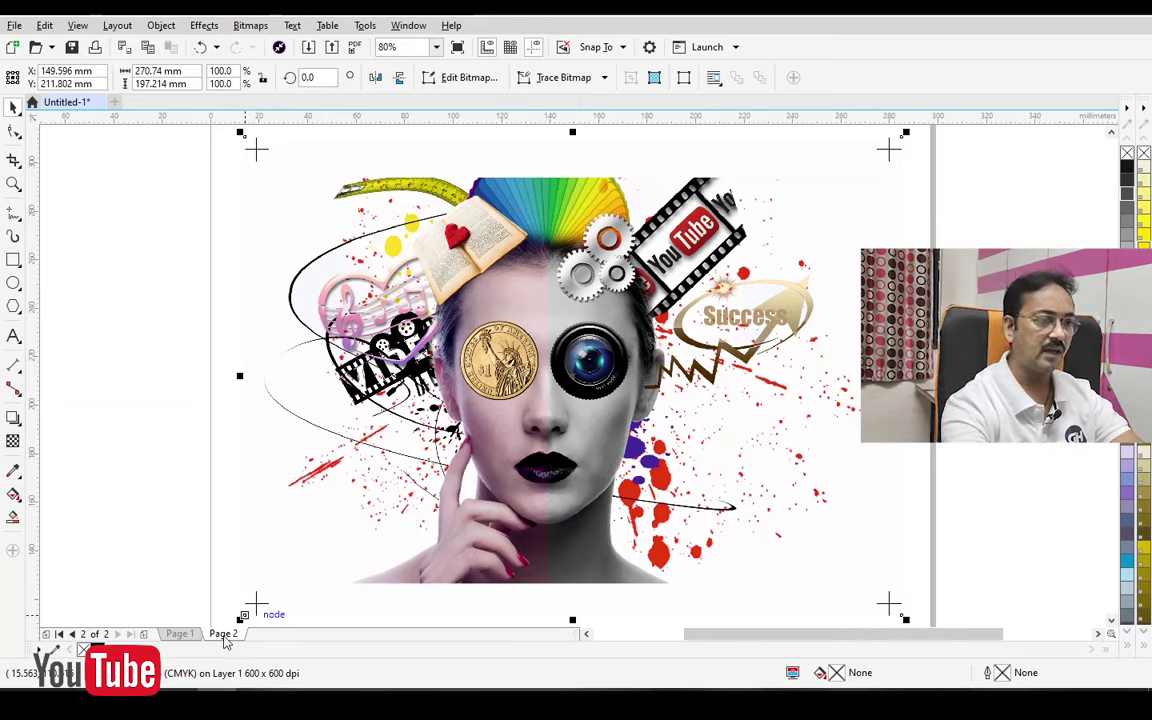
Duplicate Page 2 with its layers and contents into Pages 3, 4 and 5, inserting each copy after the selected page
right_click(224, 635)
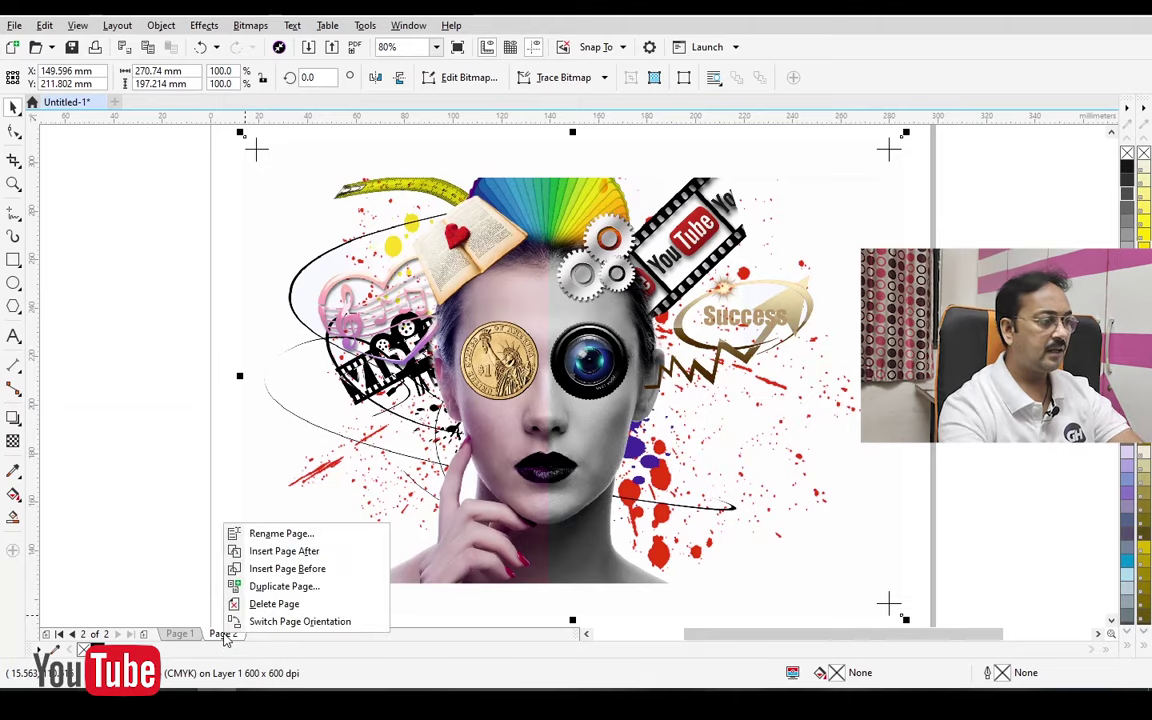
click(306, 594)
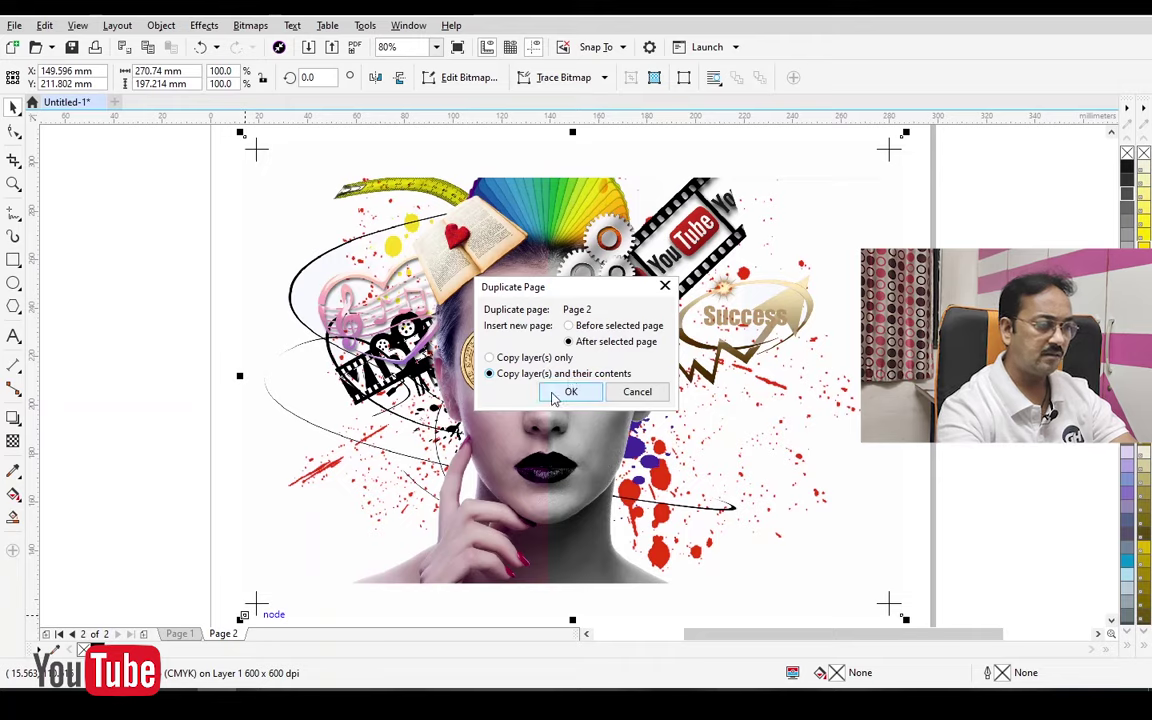
click(570, 392)
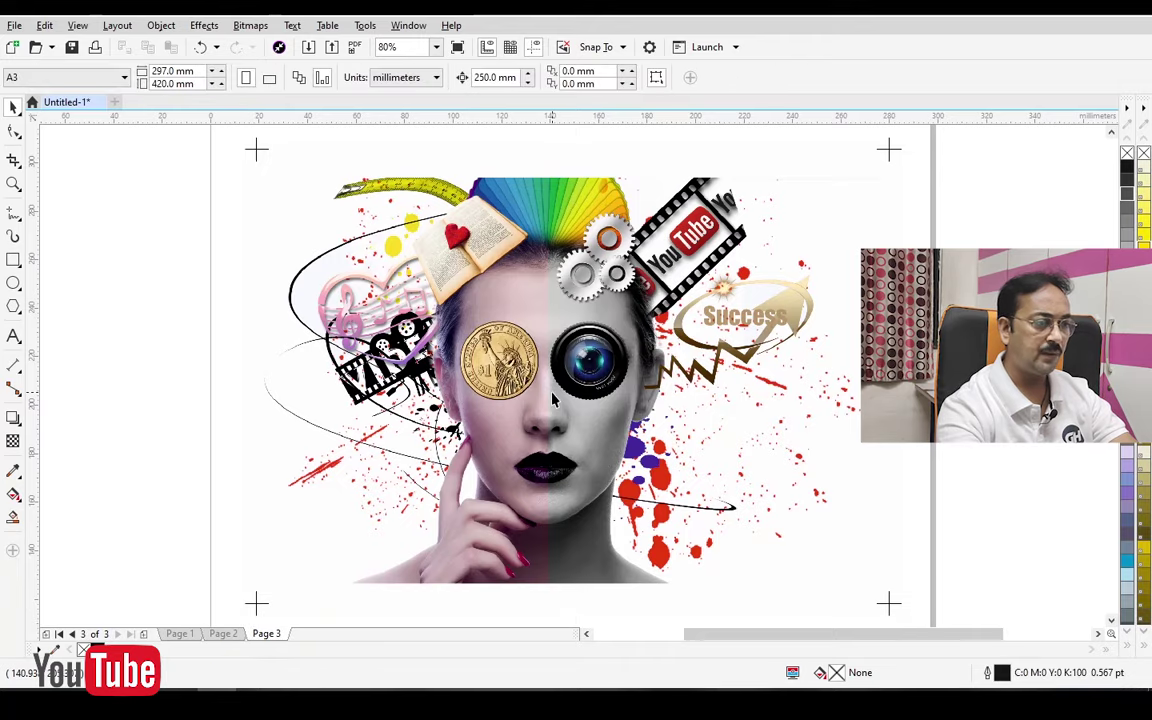
right_click(266, 634)
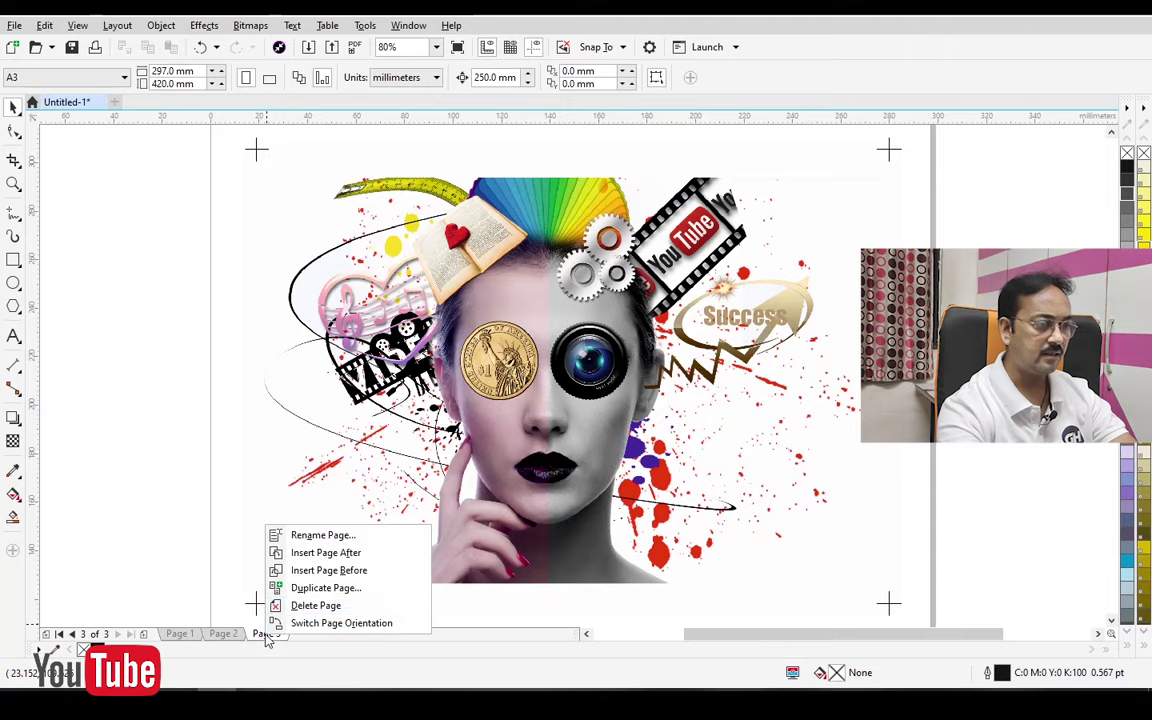
click(290, 587)
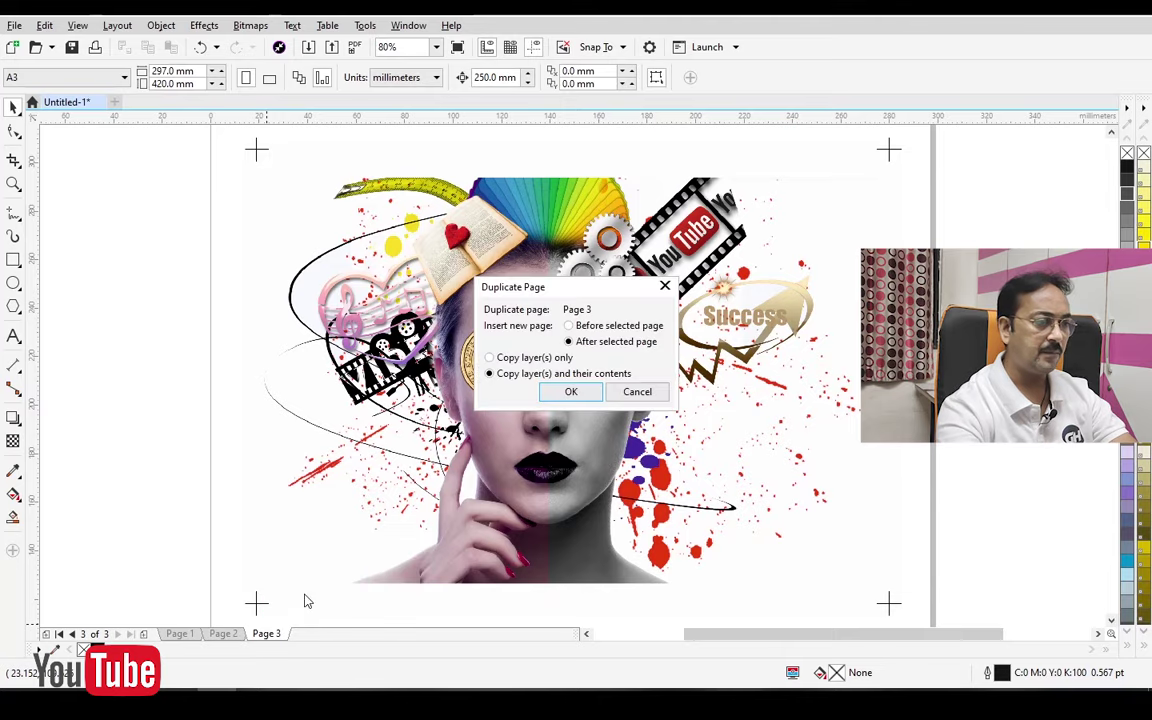
click(570, 392)
right_click(308, 636)
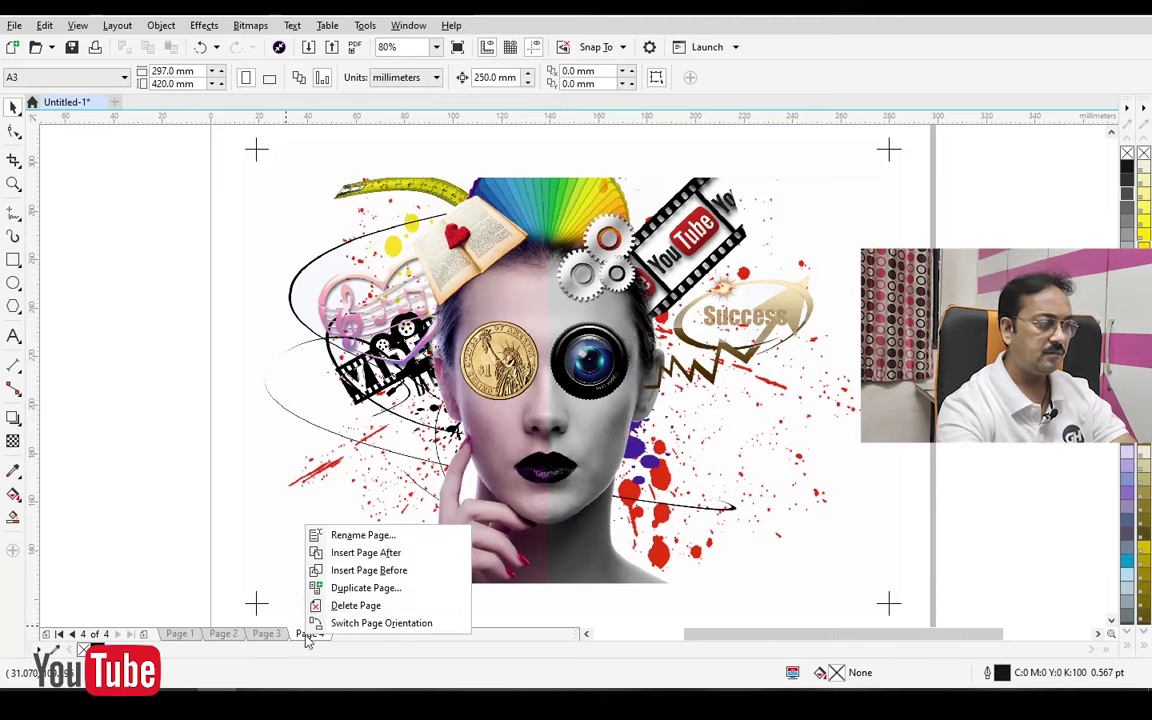
click(330, 588)
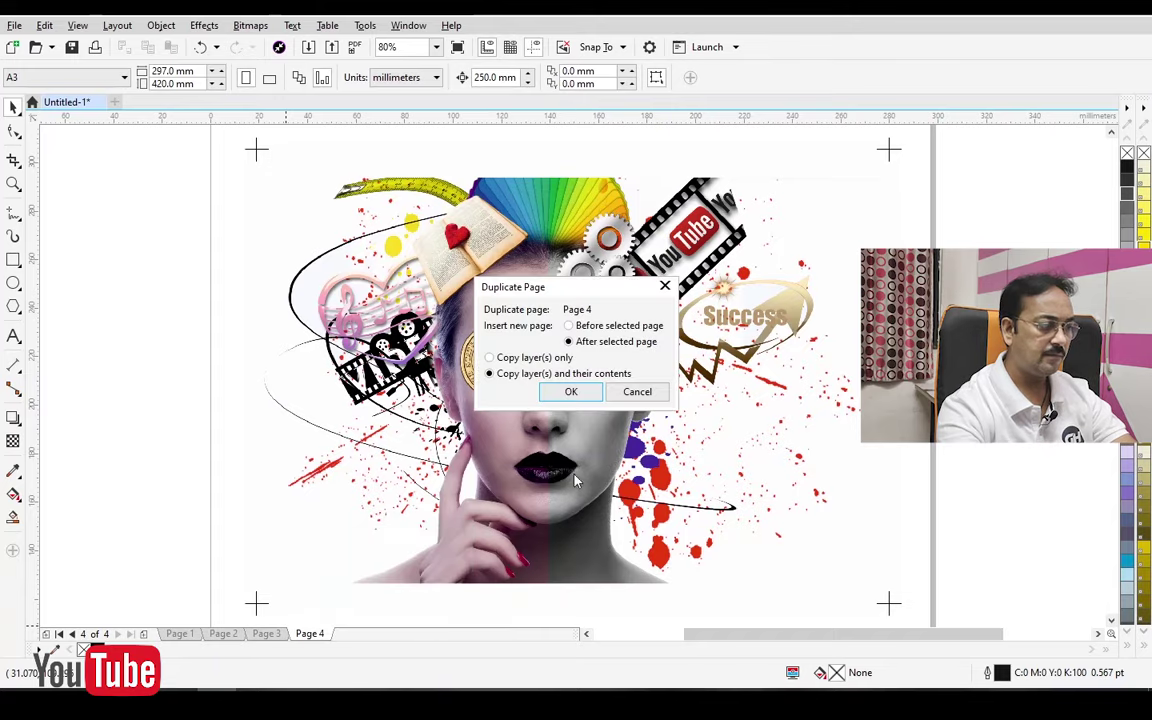
click(566, 392)
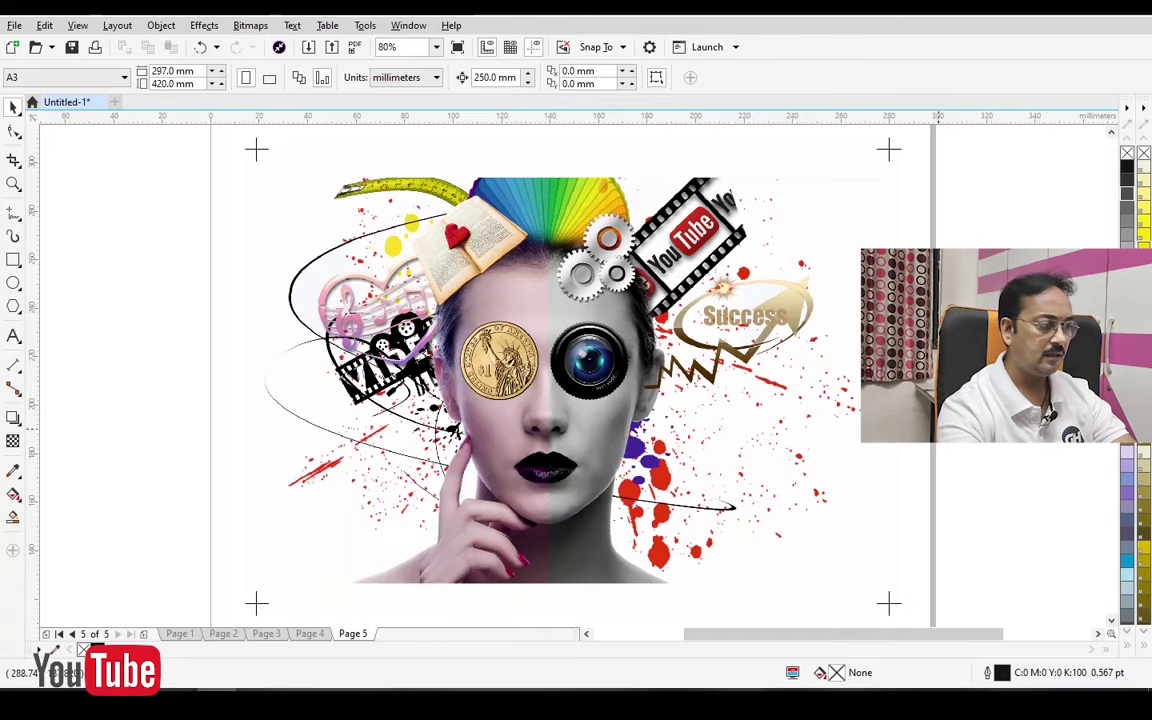
Look through Pages 1 to 5, comparing the colour mode and resolution of the images on Page 1 and Page 2
click(309, 637)
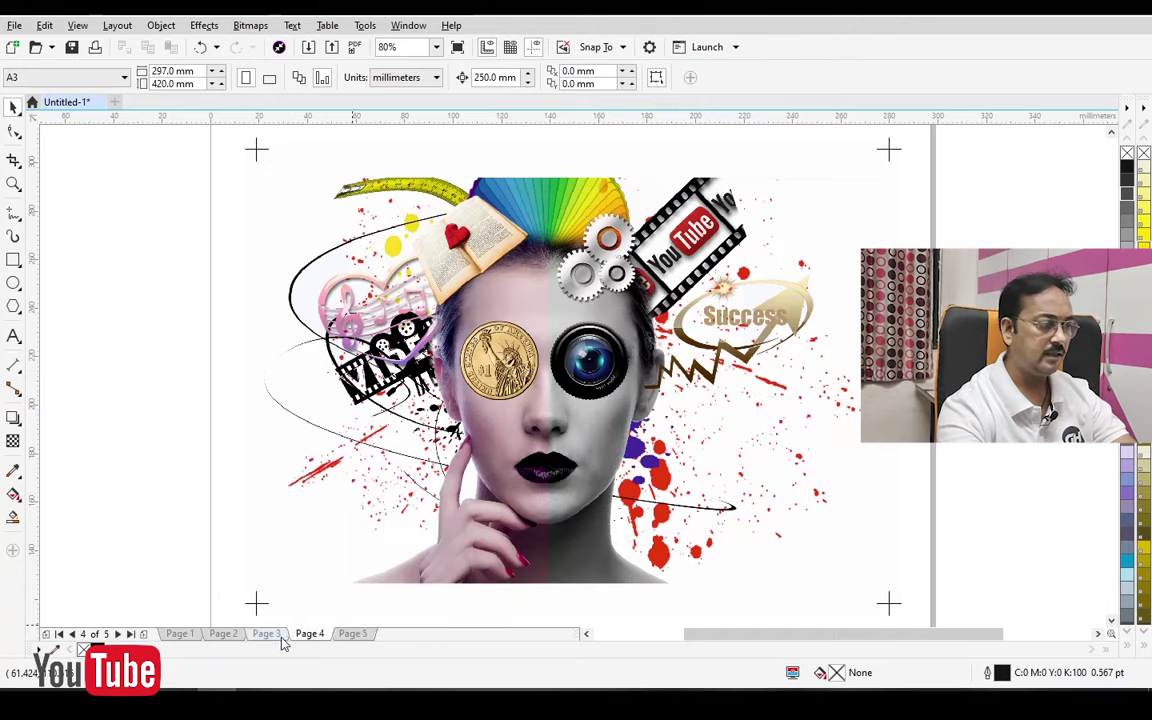
click(264, 637)
click(224, 637)
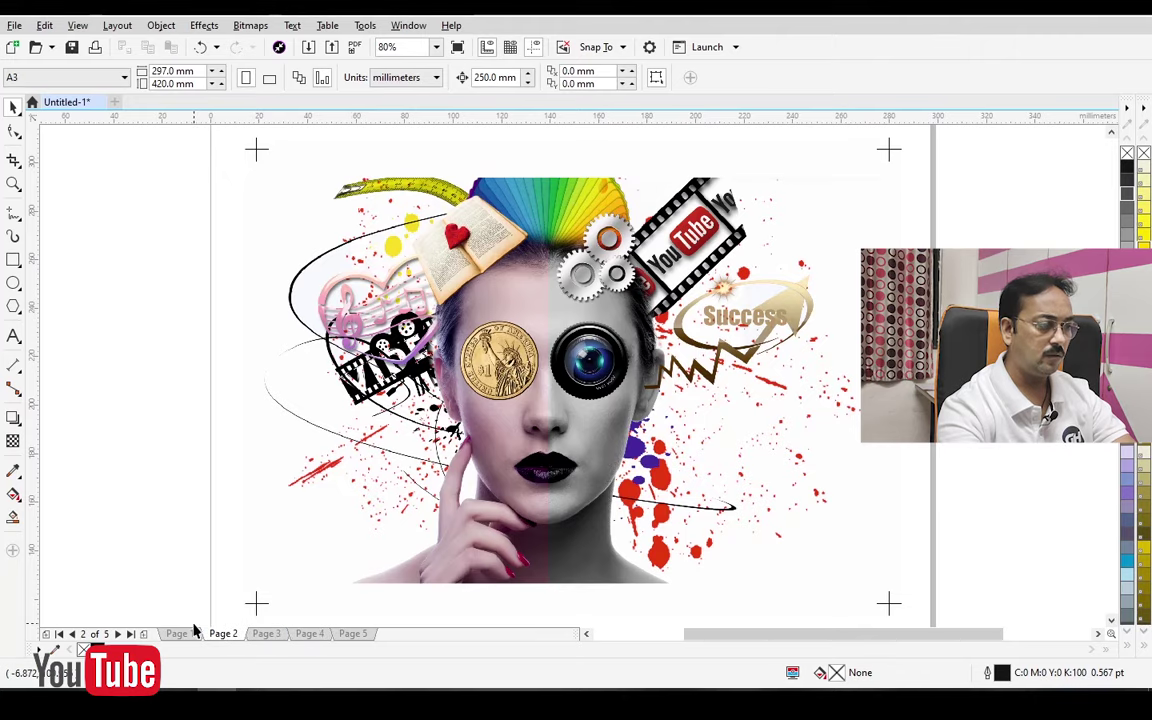
click(188, 632)
click(560, 318)
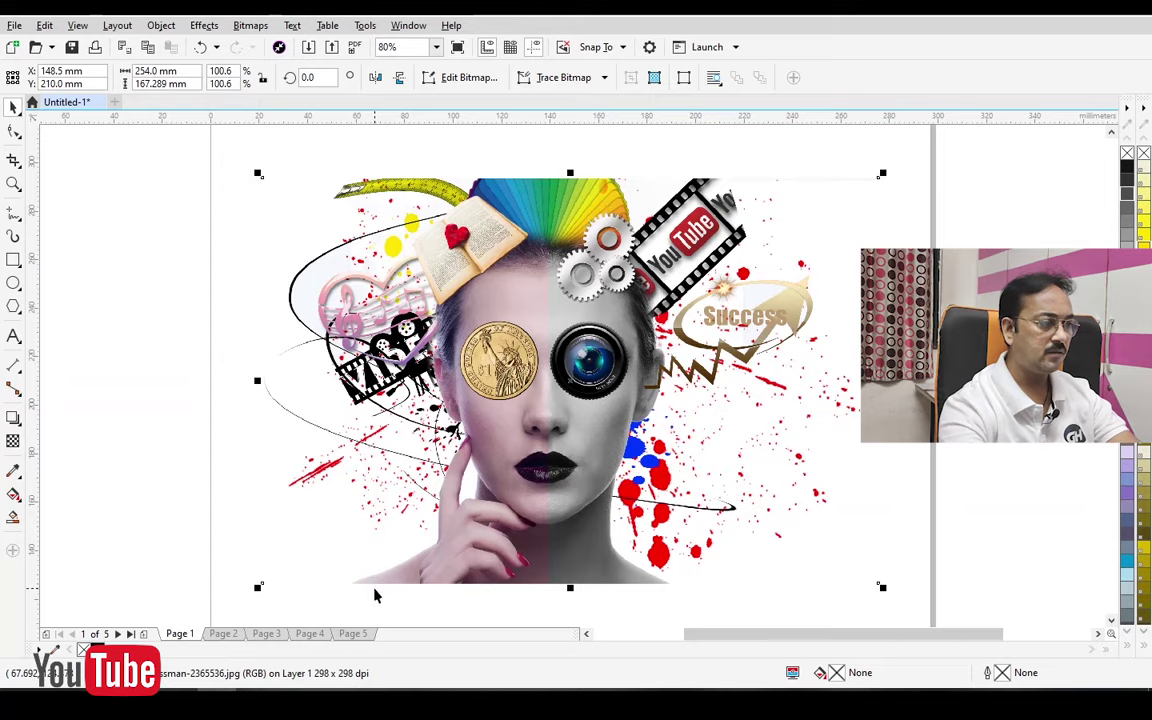
click(223, 633)
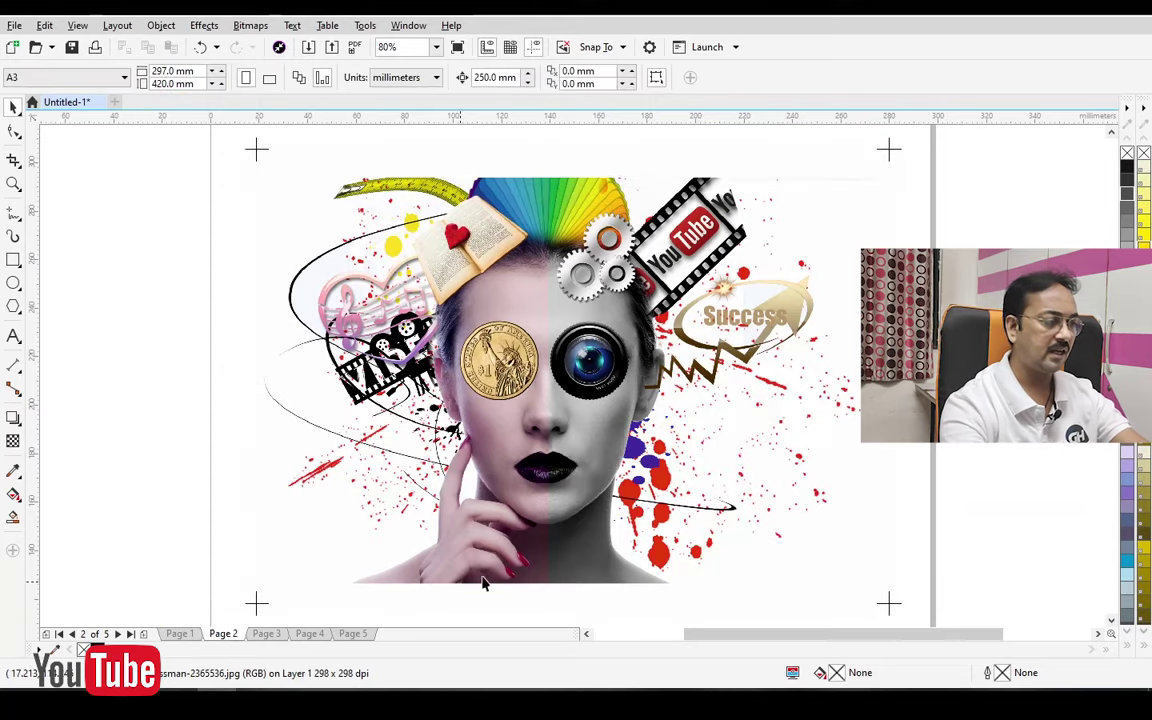
click(554, 428)
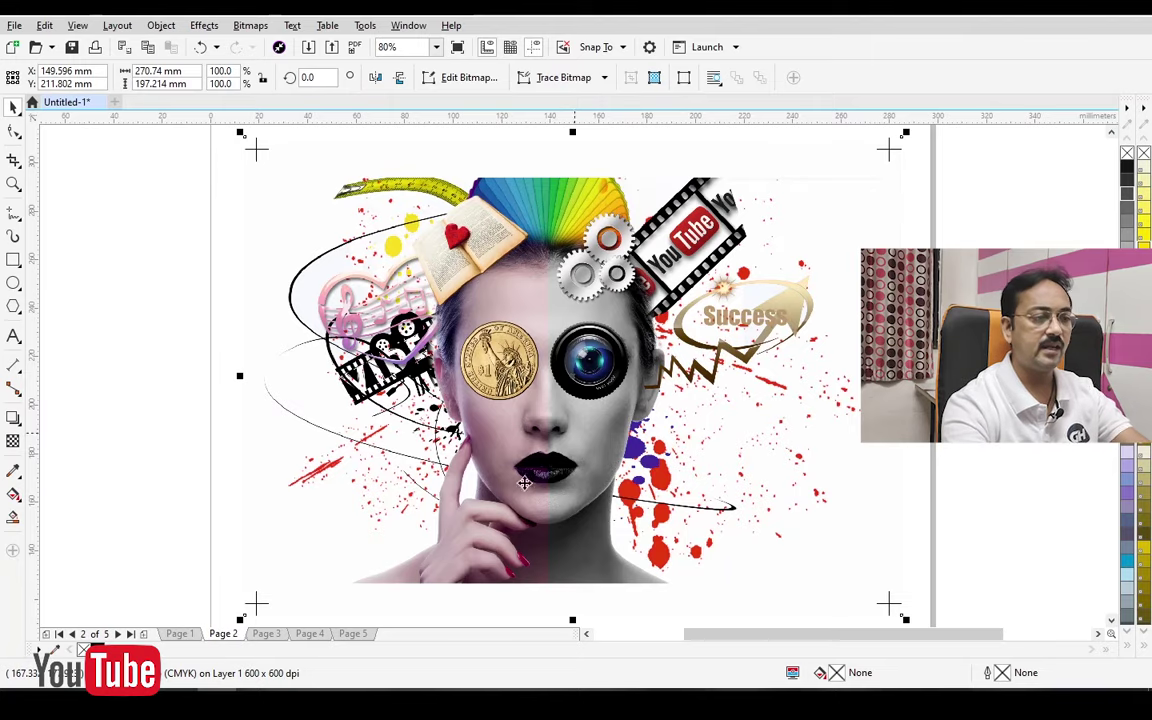
click(278, 638)
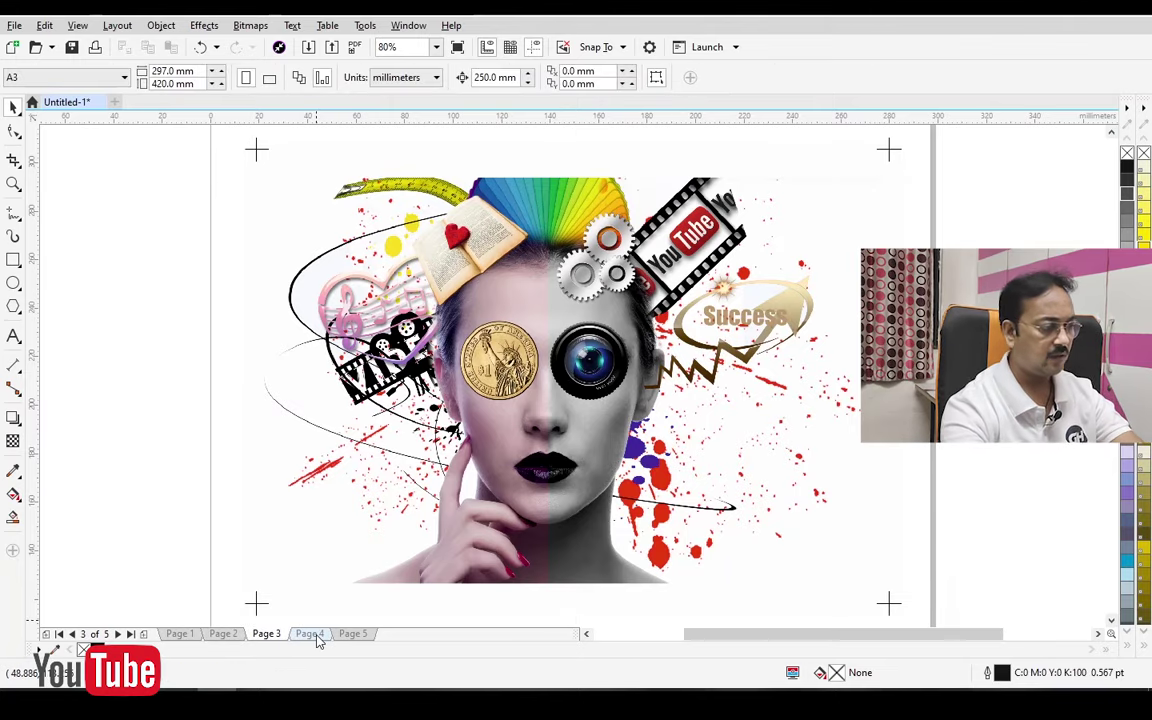
click(315, 637)
click(355, 636)
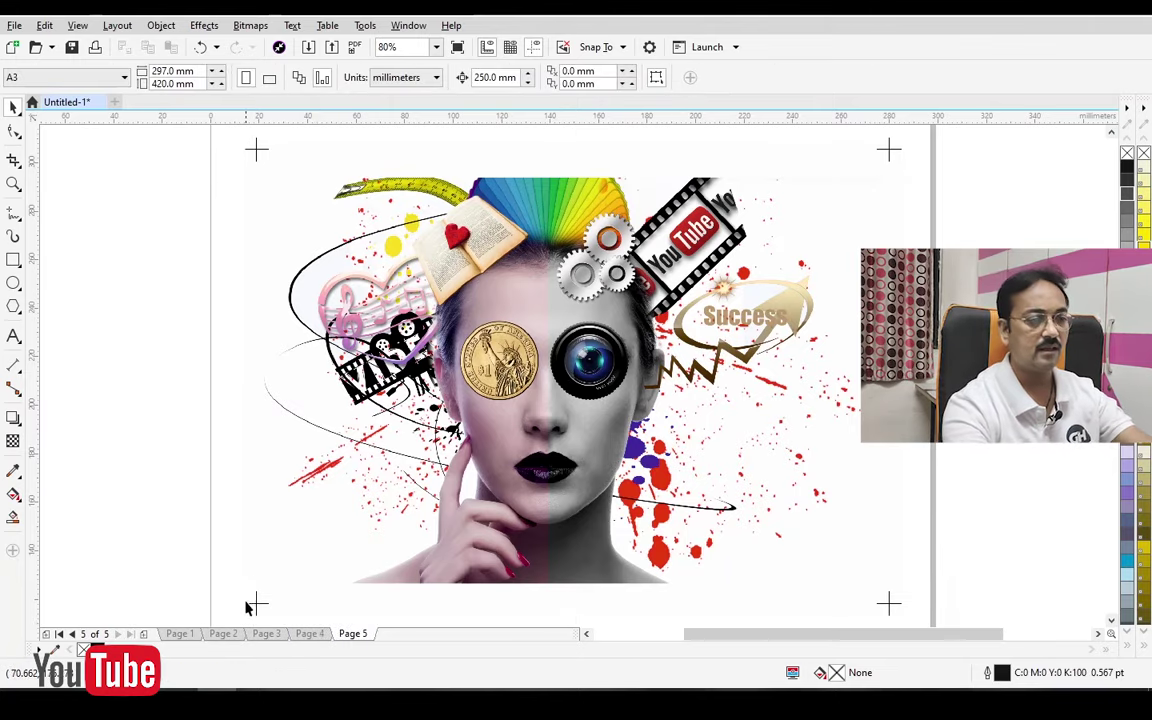
Start the Channel Mixer on the image on Page 2 and set its color model to CMYK
click(224, 634)
click(492, 370)
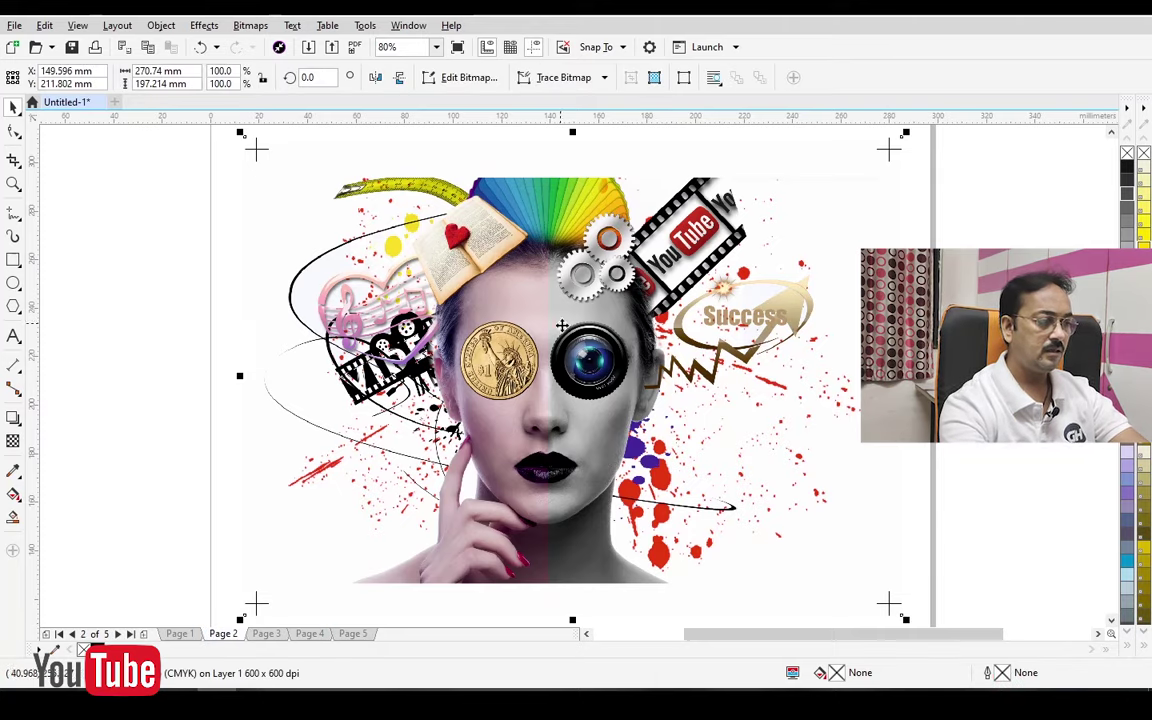
click(200, 27)
mouse_move(222, 45)
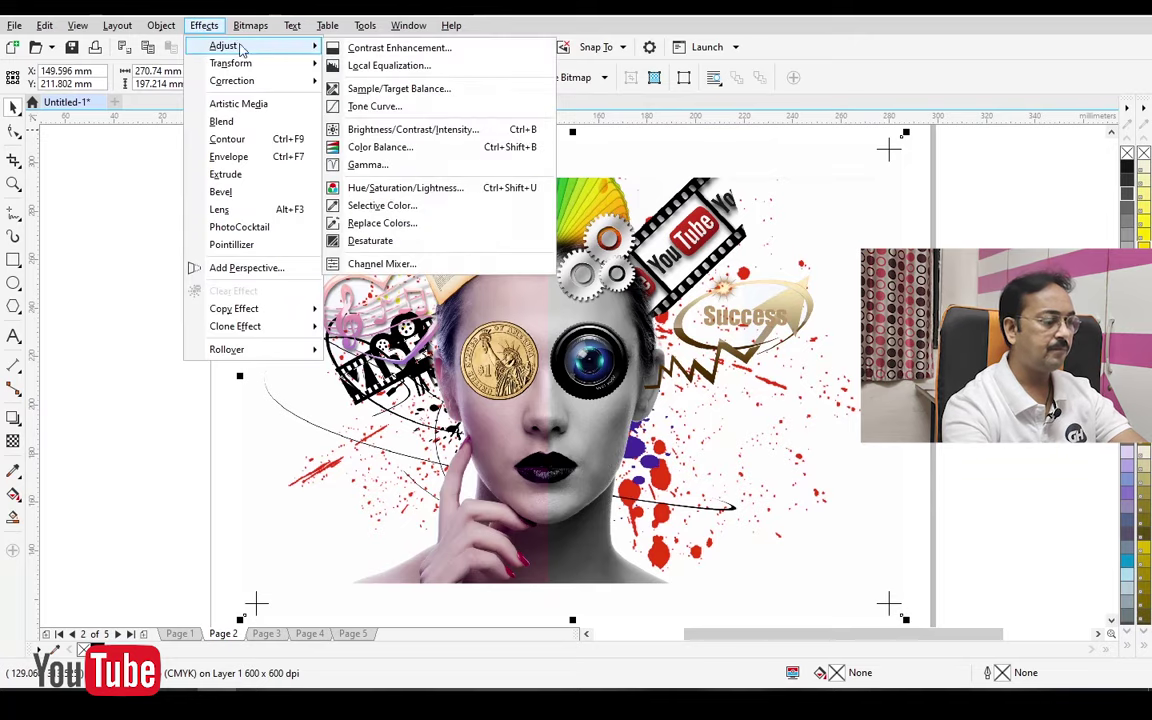
click(410, 265)
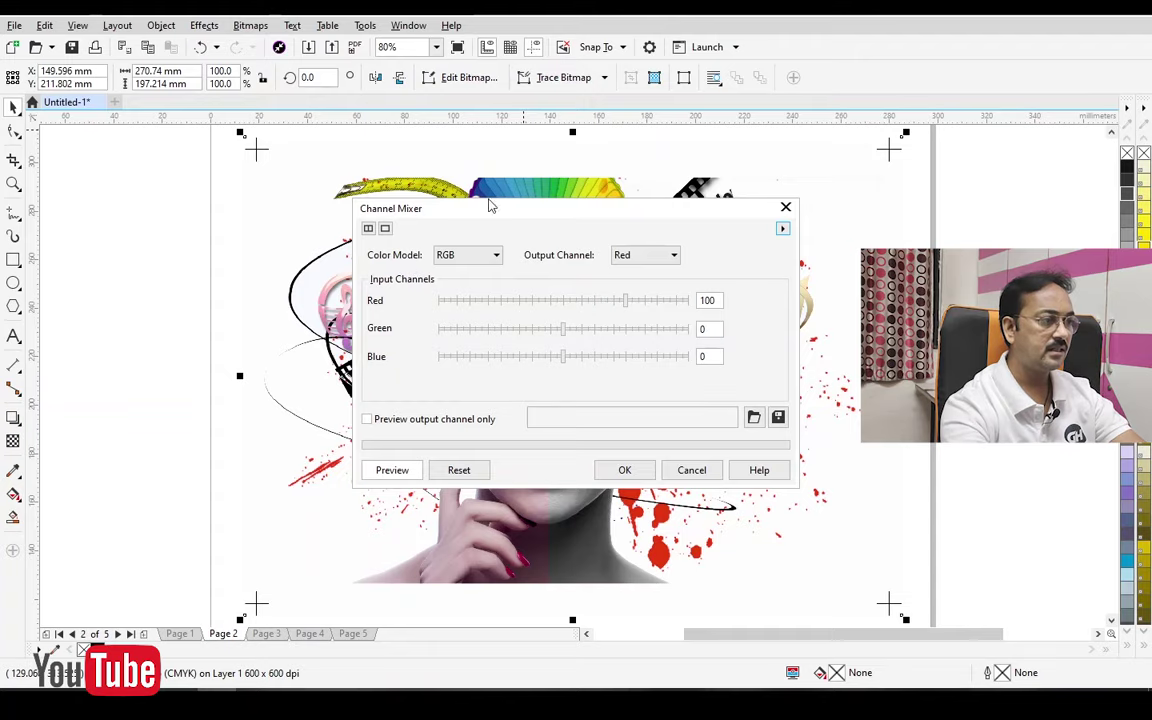
click(470, 256)
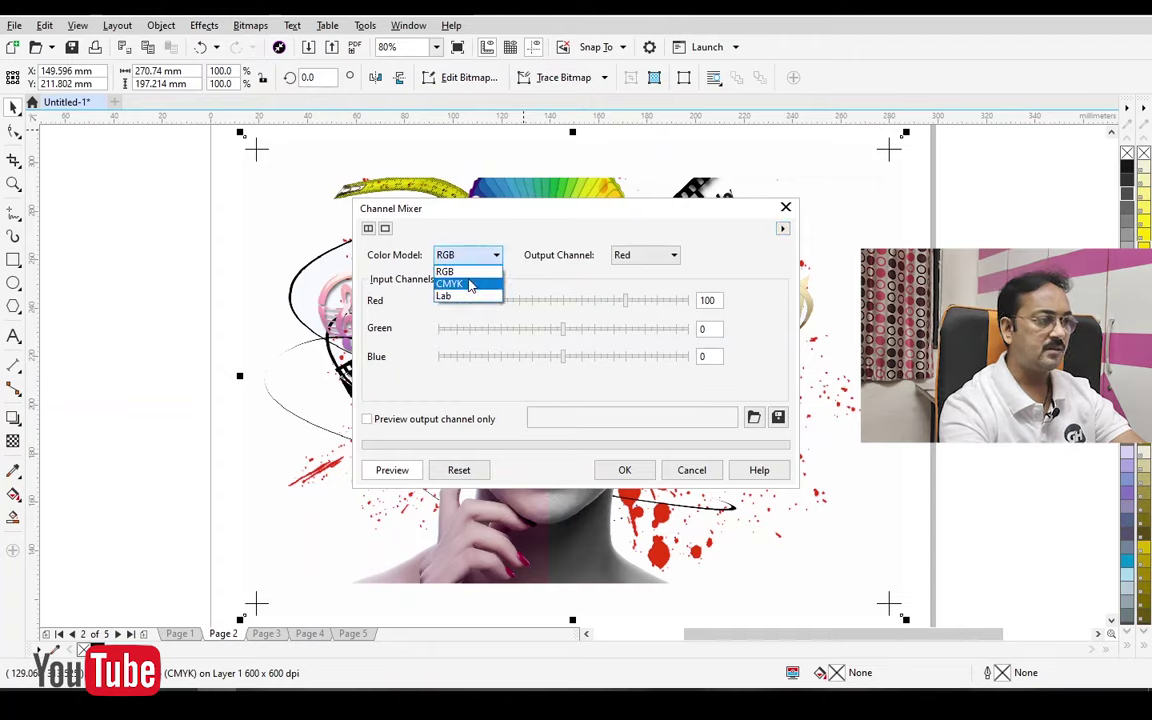
click(470, 285)
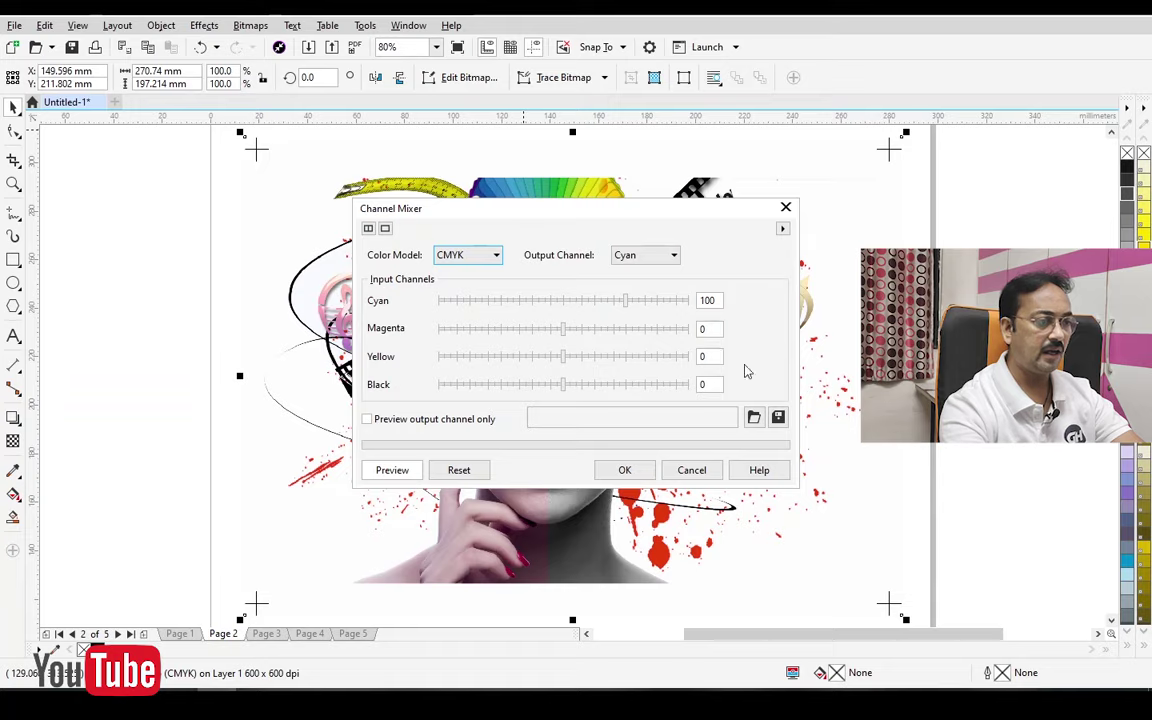
Preview only the Cyan output channel at 100 and apply it to the image on Page 2
double_click(708, 300)
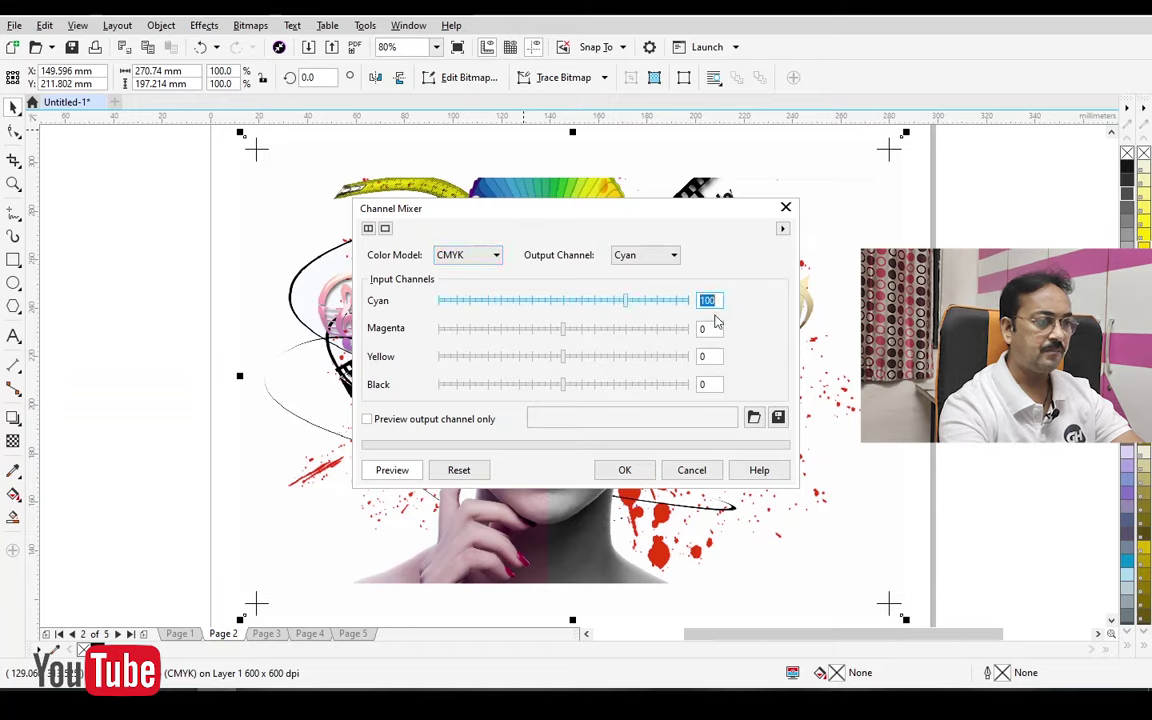
click(367, 419)
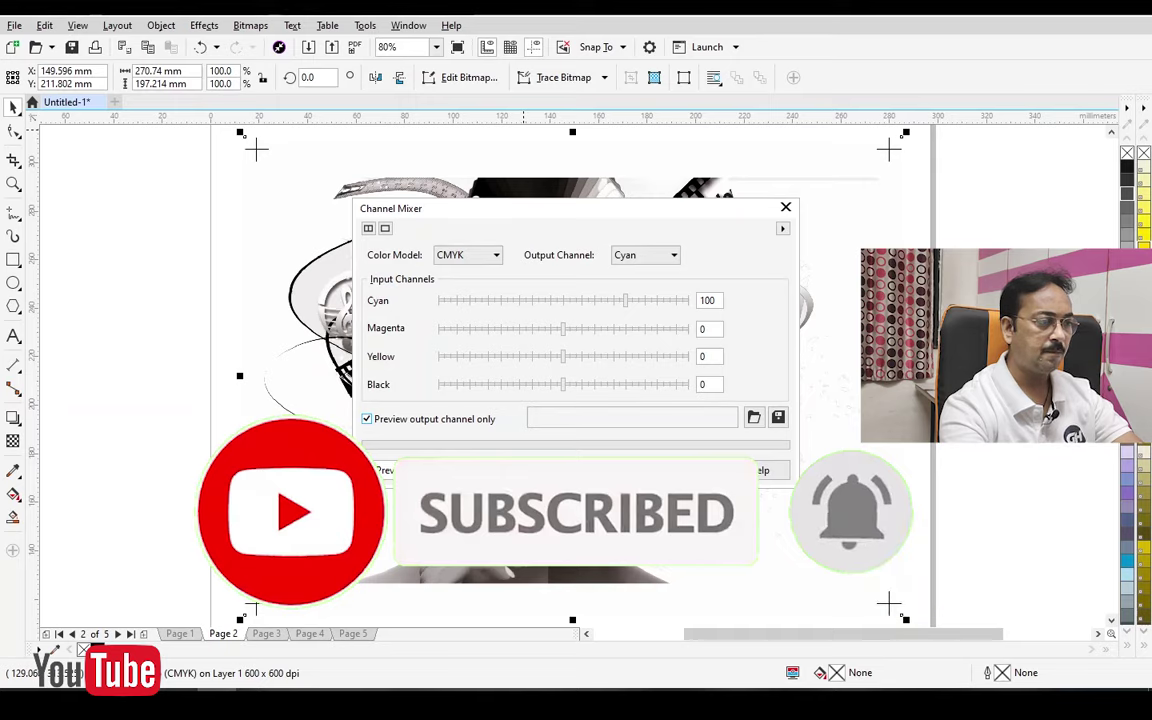
click(700, 470)
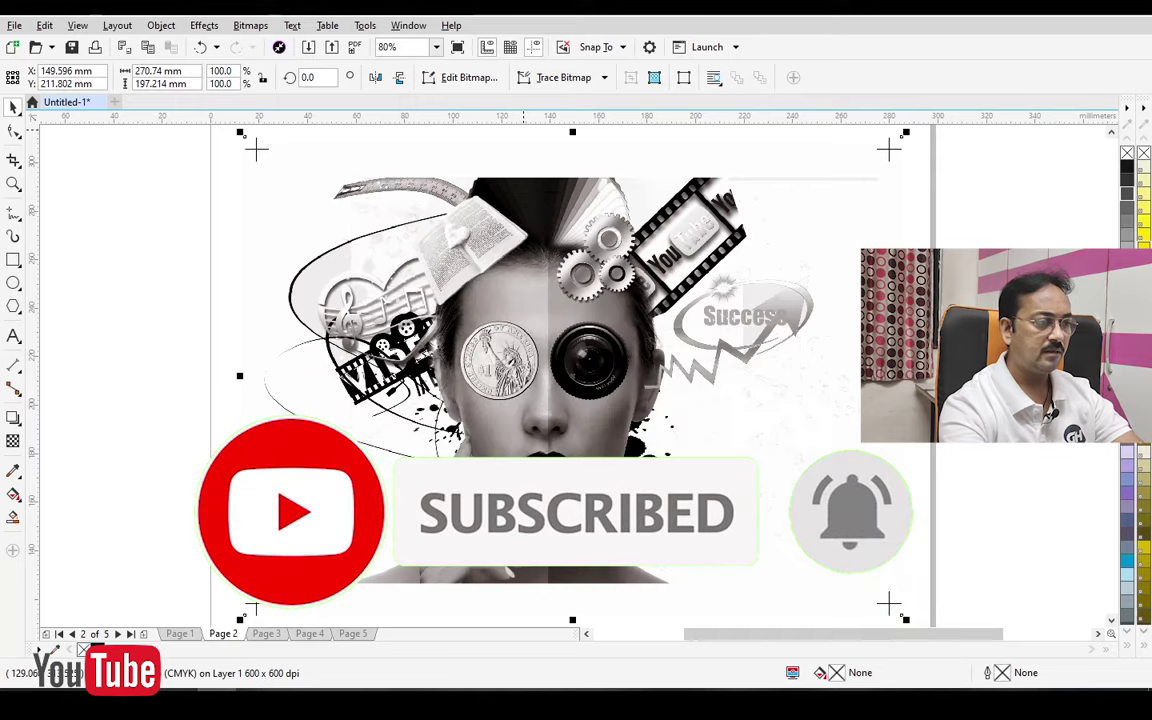
click(975, 463)
click(491, 312)
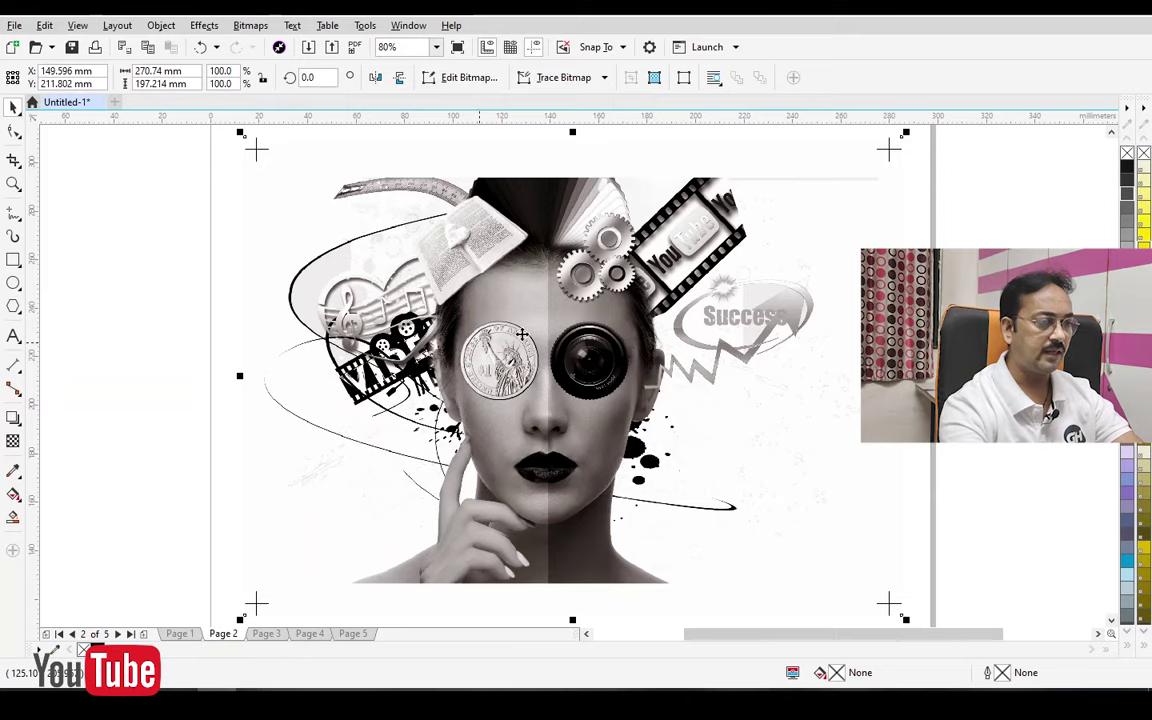
Rename Page 2 as "cyan"
right_click(222, 634)
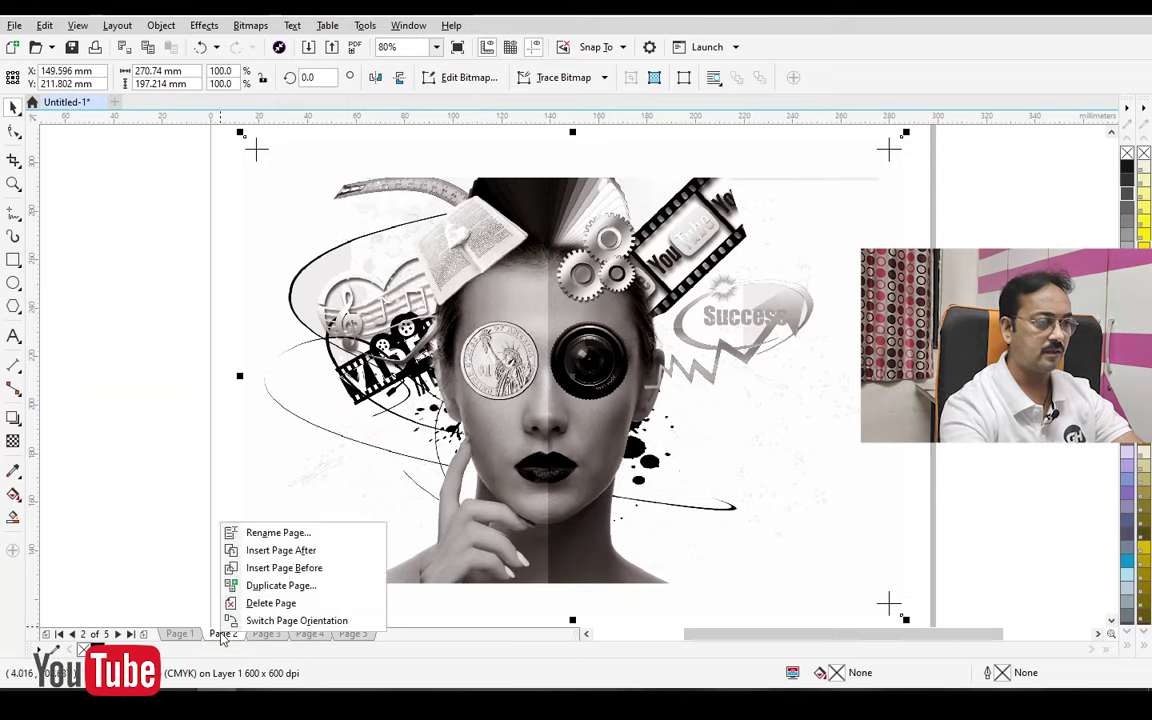
click(278, 533)
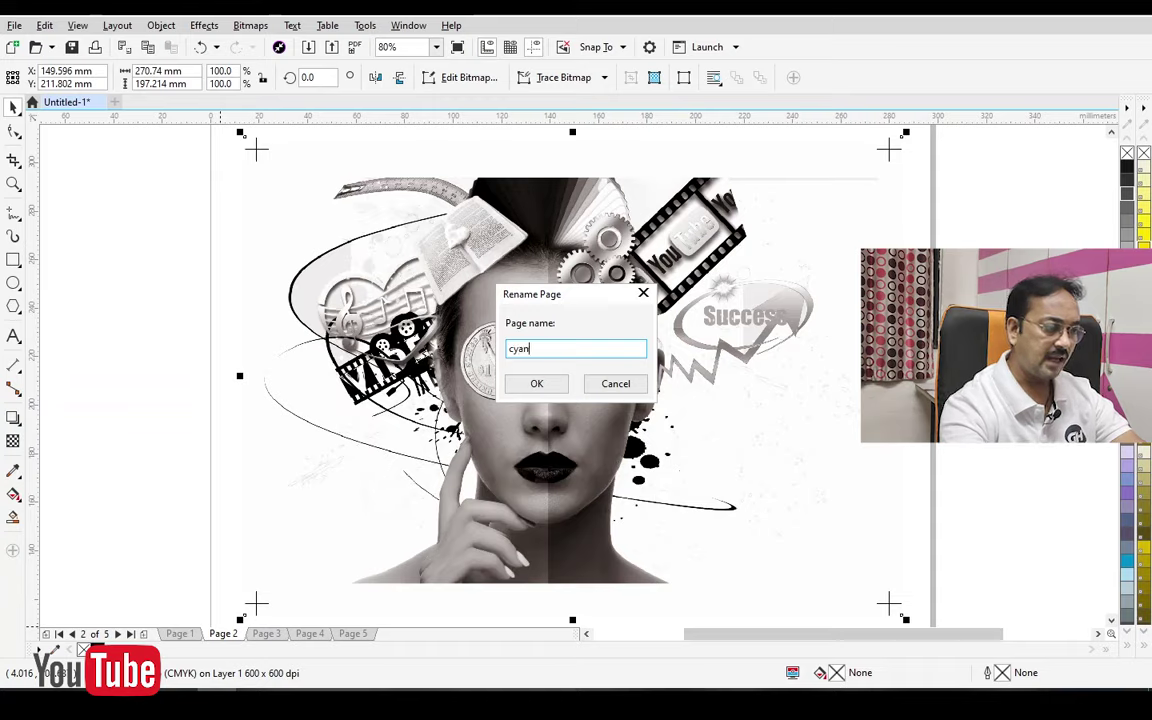
text(cyan)
key(Return)
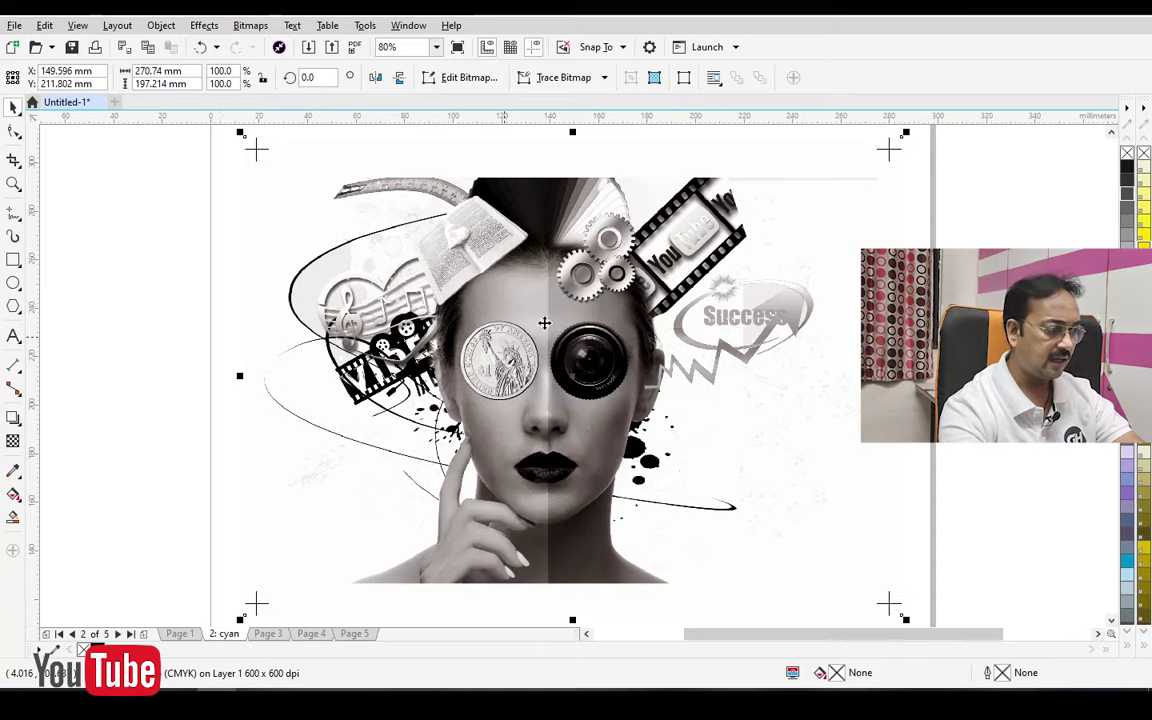
Reduce the image on Page 3 to its Magenta output channel with the CMYK Channel Mixer
click(267, 633)
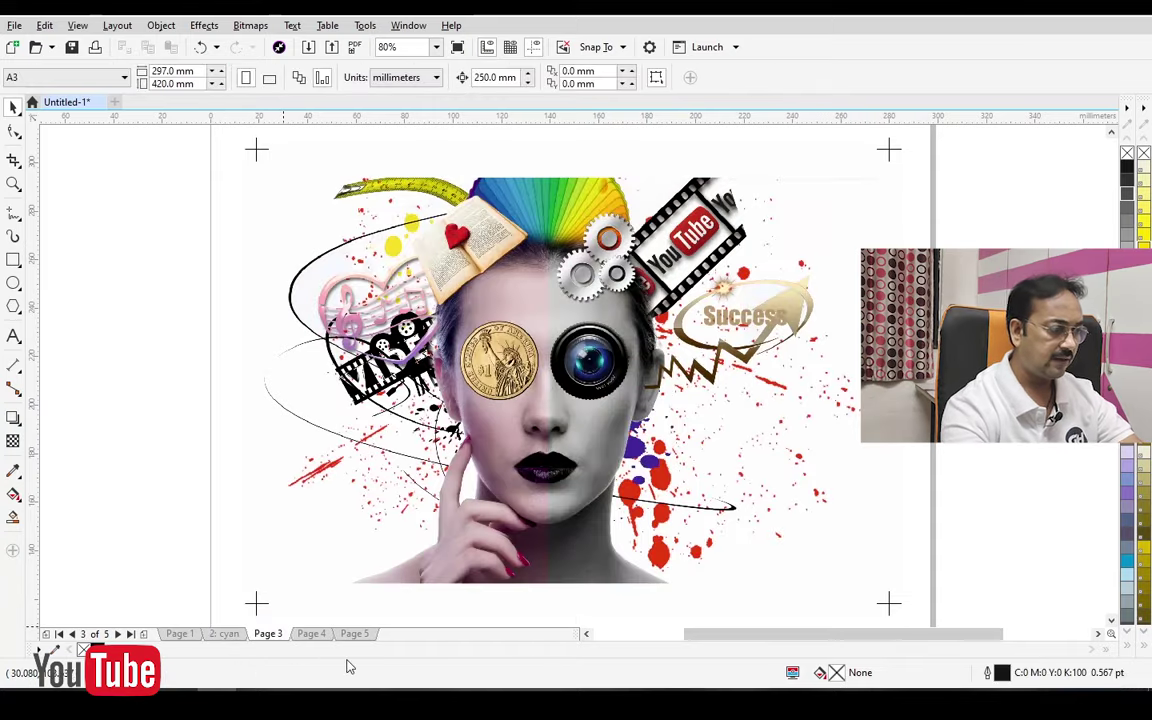
click(438, 365)
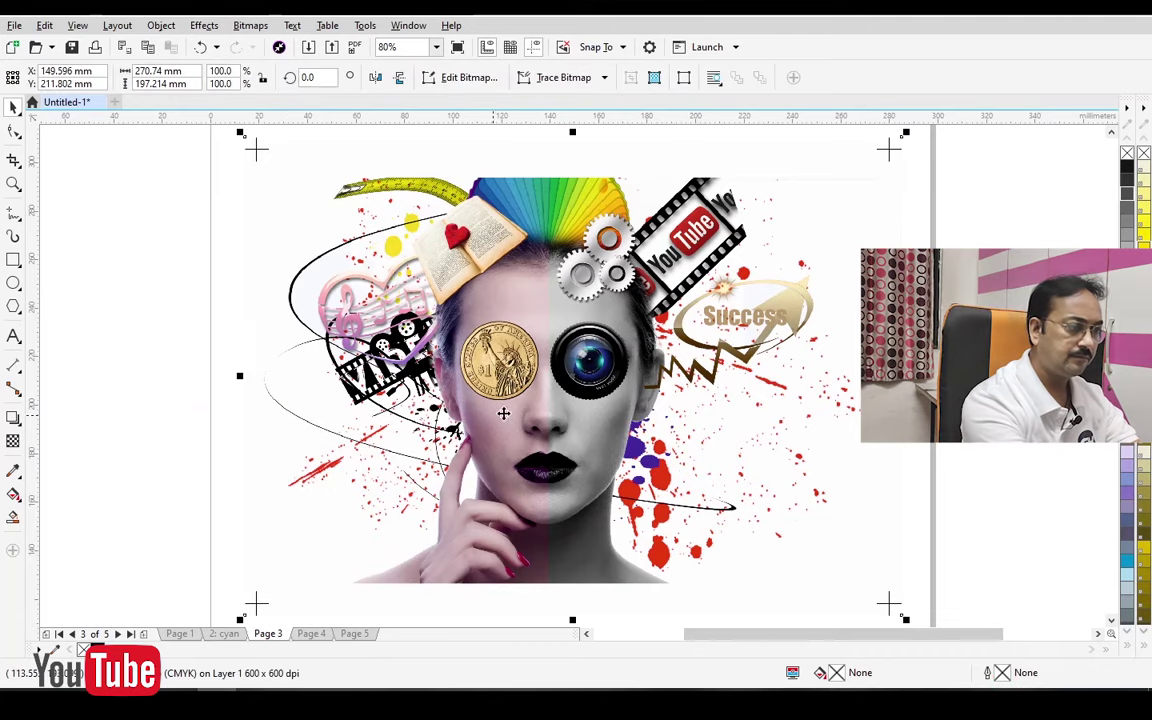
click(204, 25)
mouse_move(258, 47)
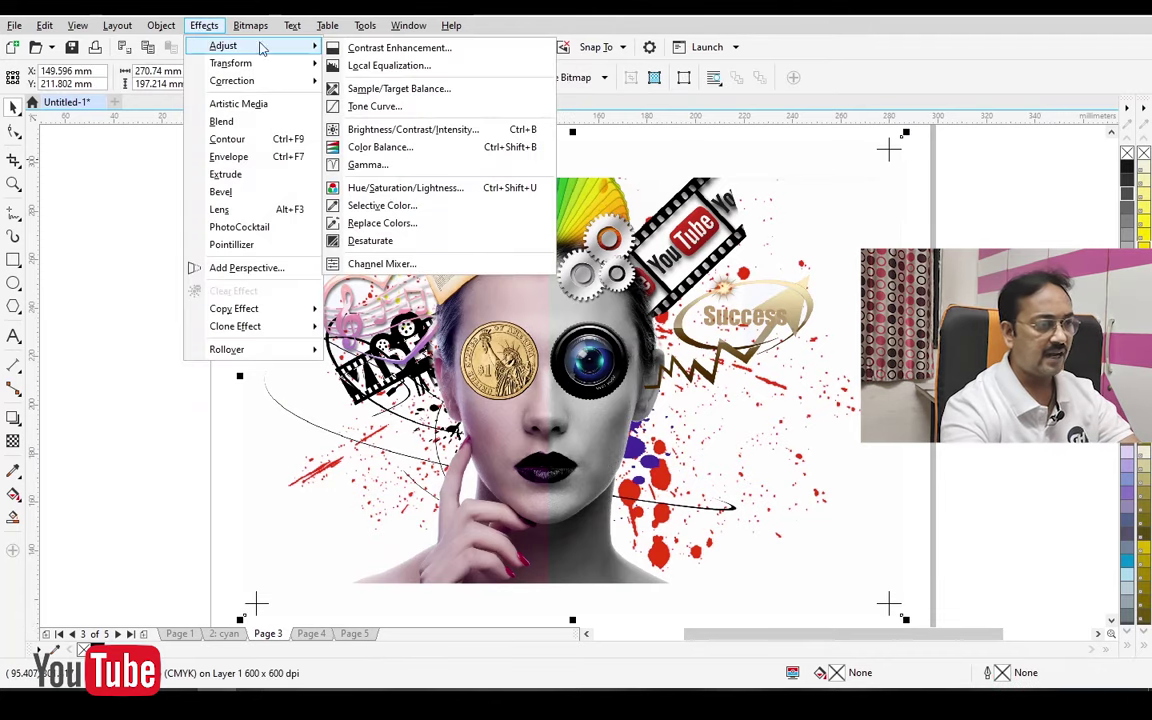
click(371, 265)
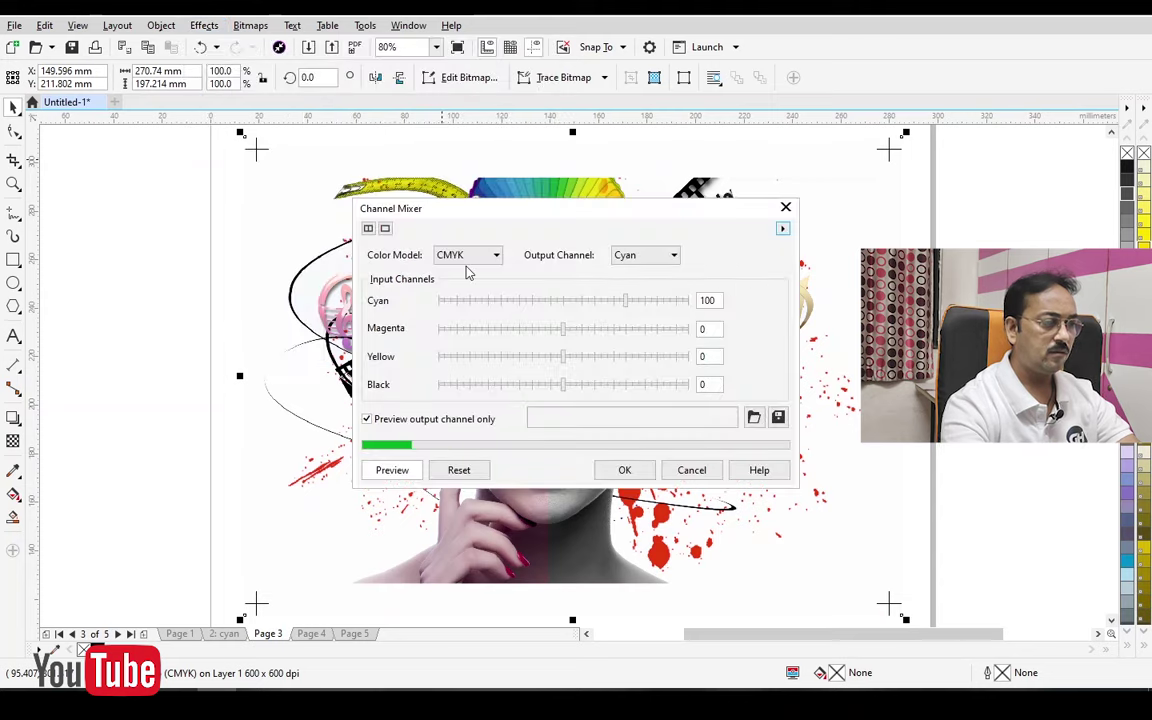
click(675, 258)
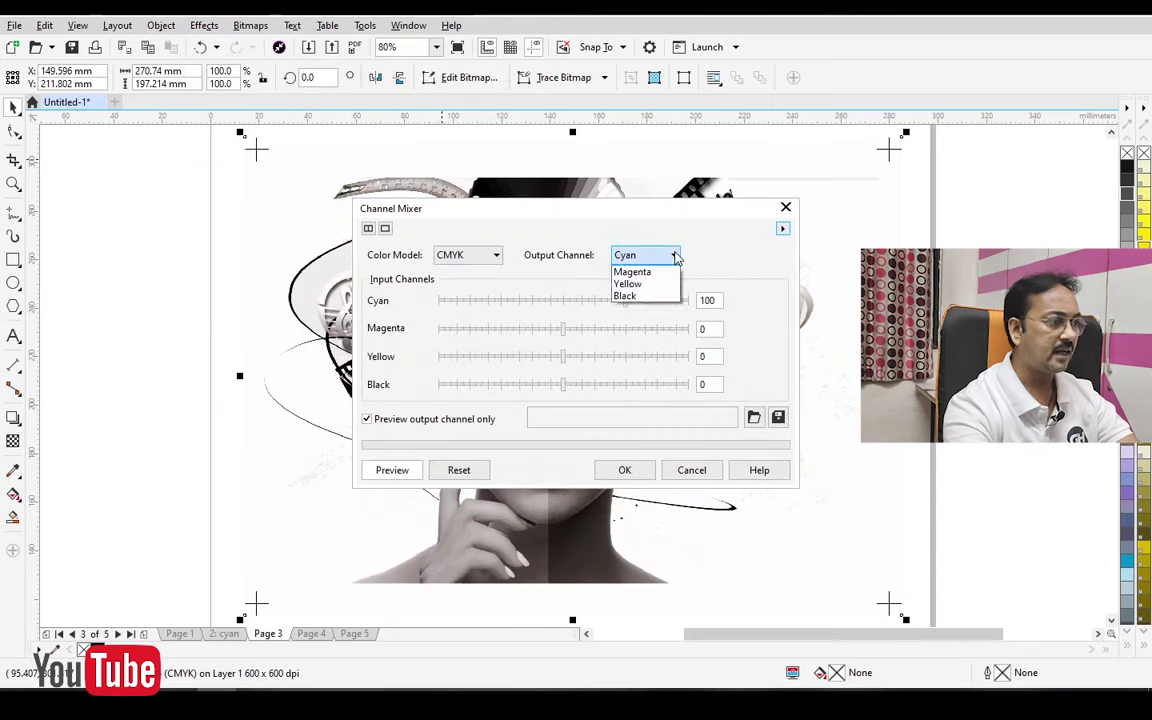
click(638, 280)
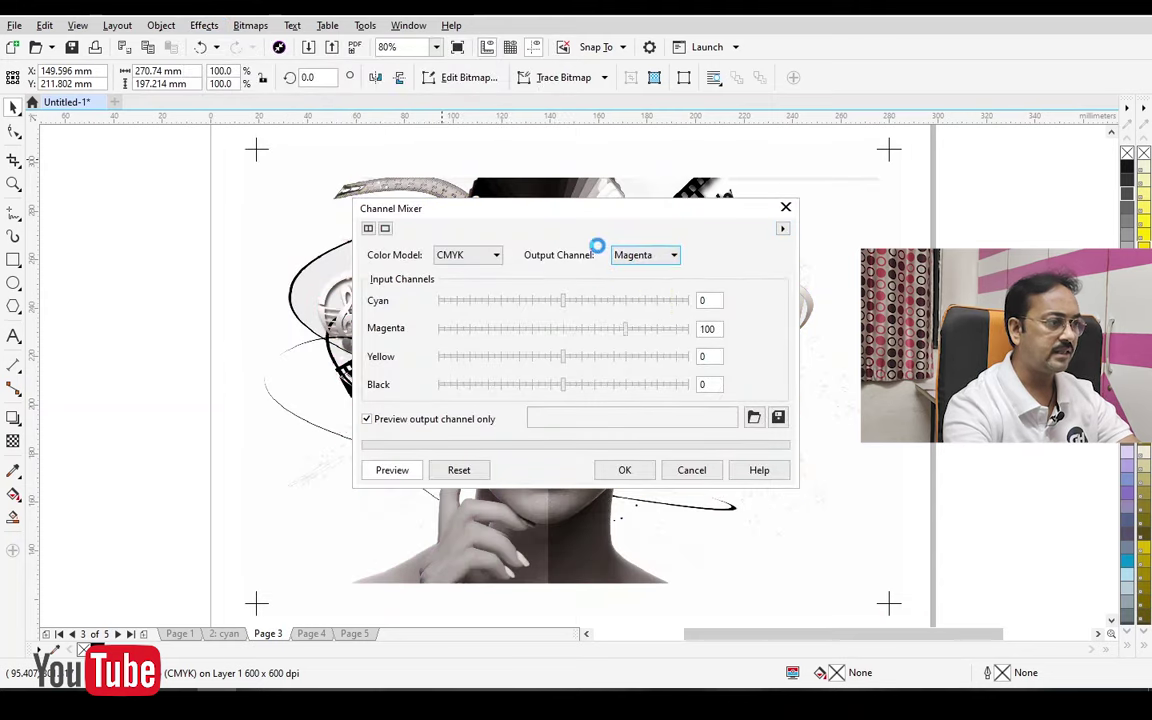
click(636, 470)
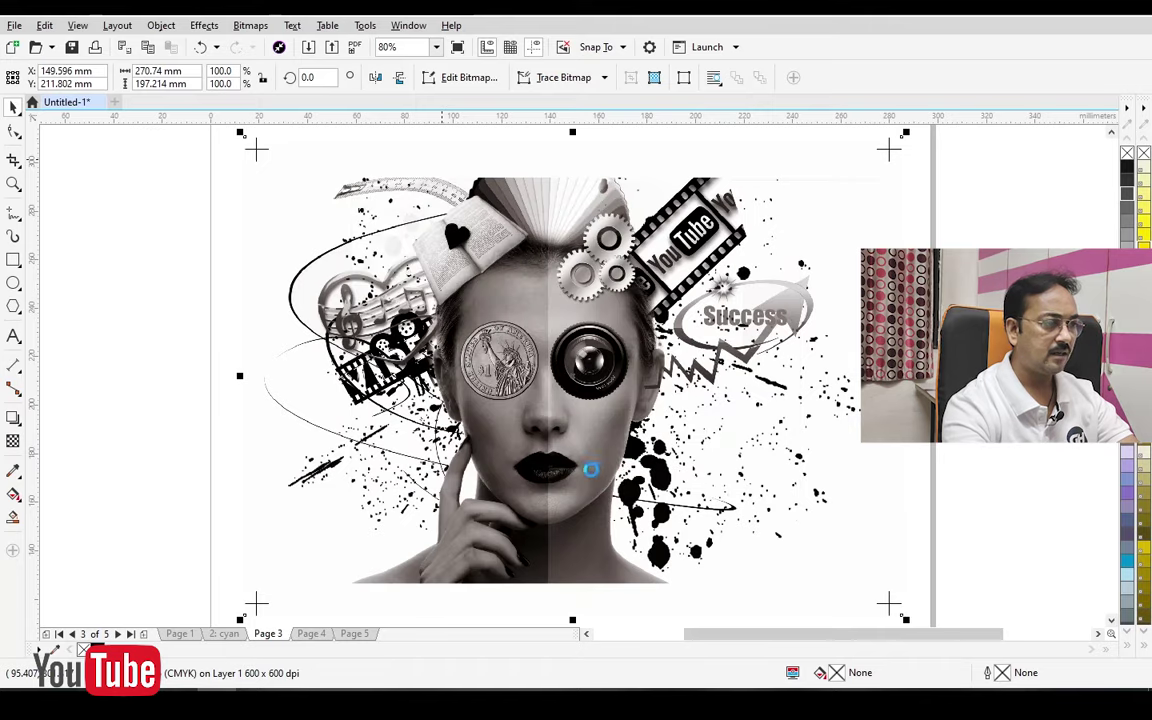
Rename Page 3 as "magenta"
right_click(267, 641)
click(300, 533)
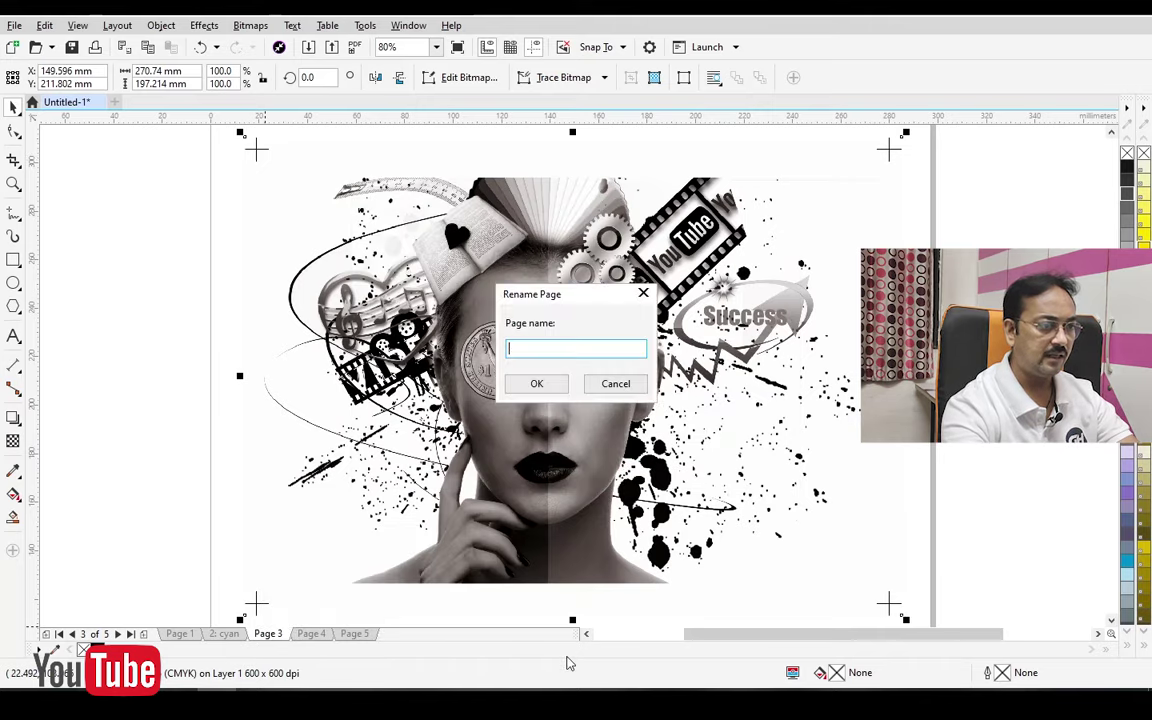
text(magenta)
key(Return)
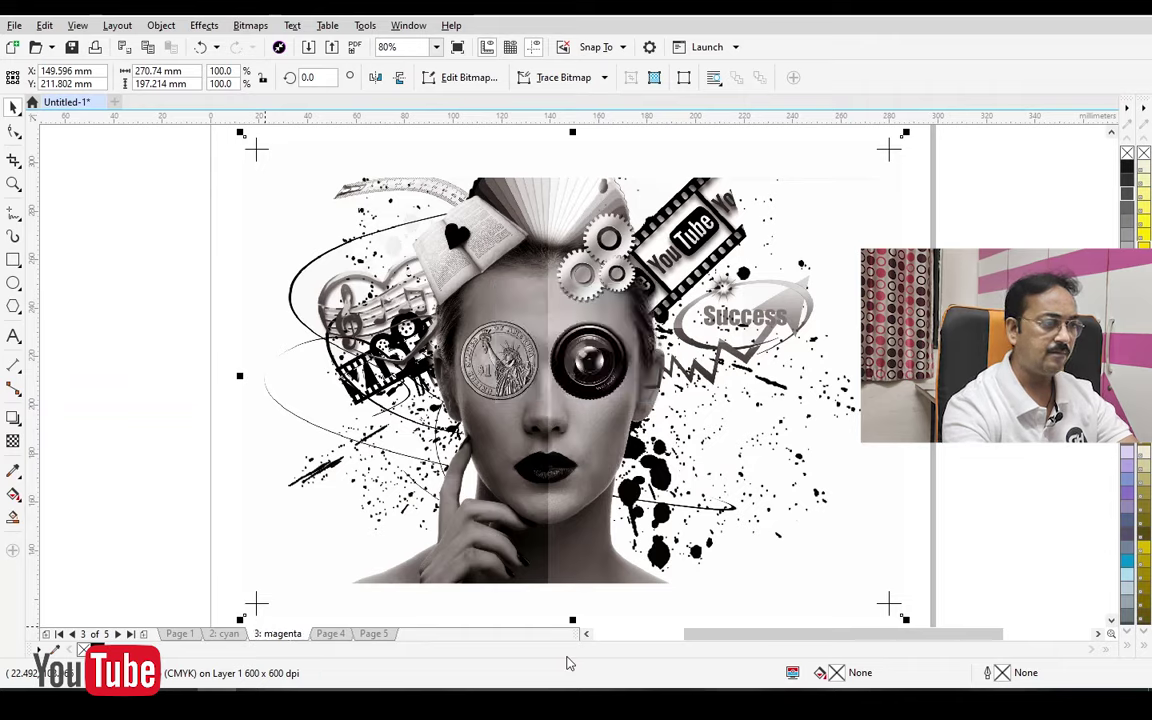
Reduce the image on Page 4 to its Yellow output channel with the CMYK Channel Mixer
click(325, 636)
click(424, 432)
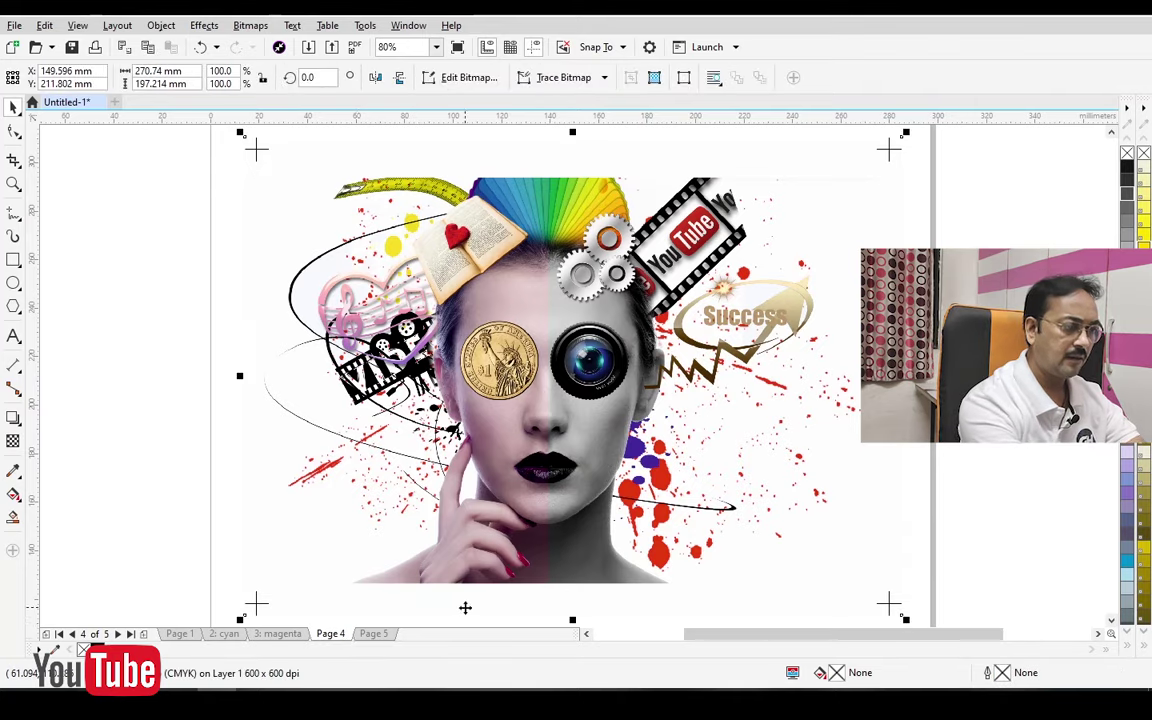
click(205, 27)
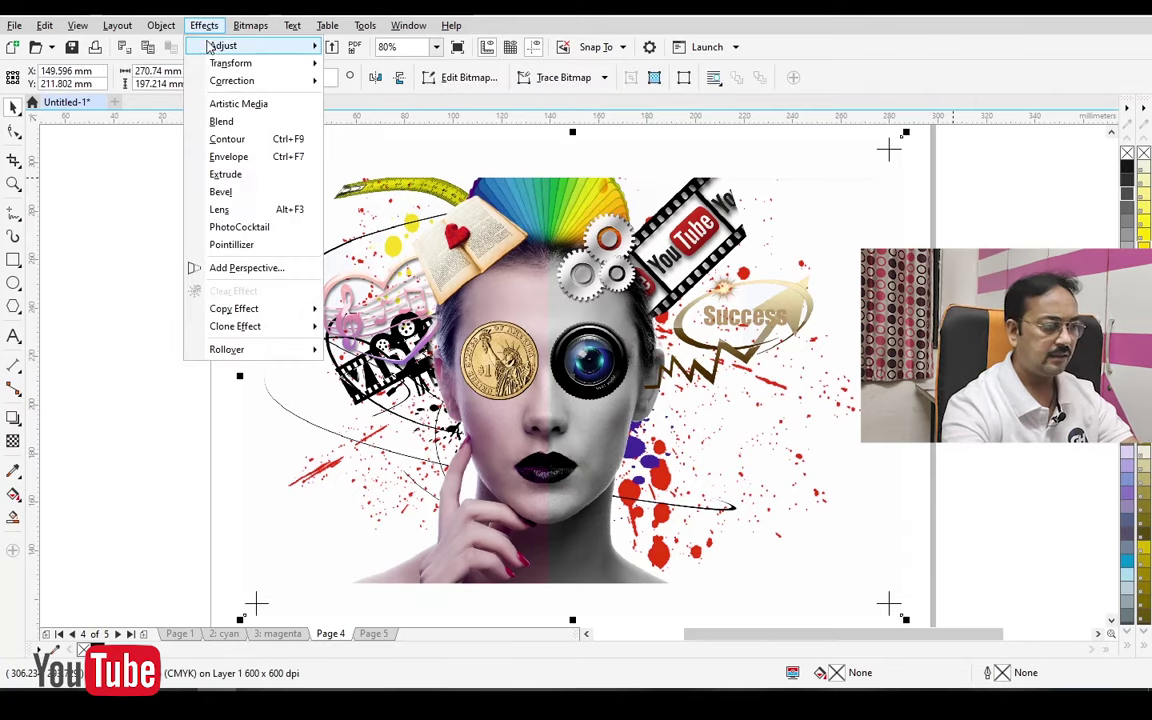
mouse_move(213, 46)
click(380, 262)
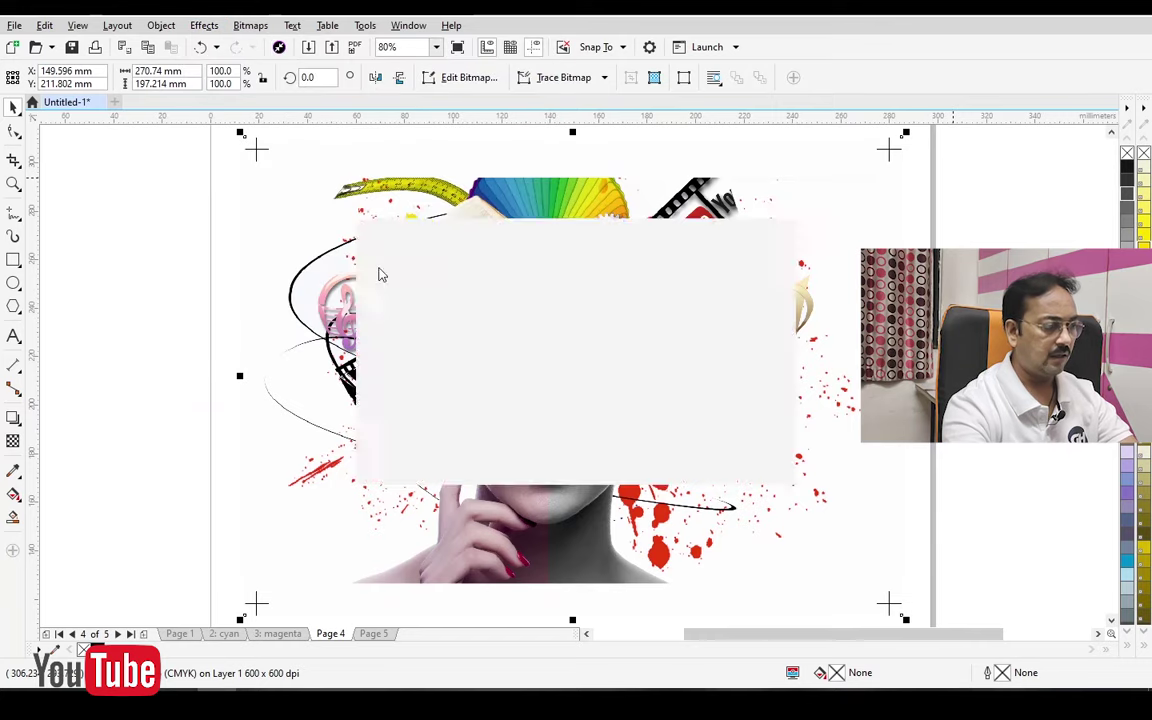
click(666, 255)
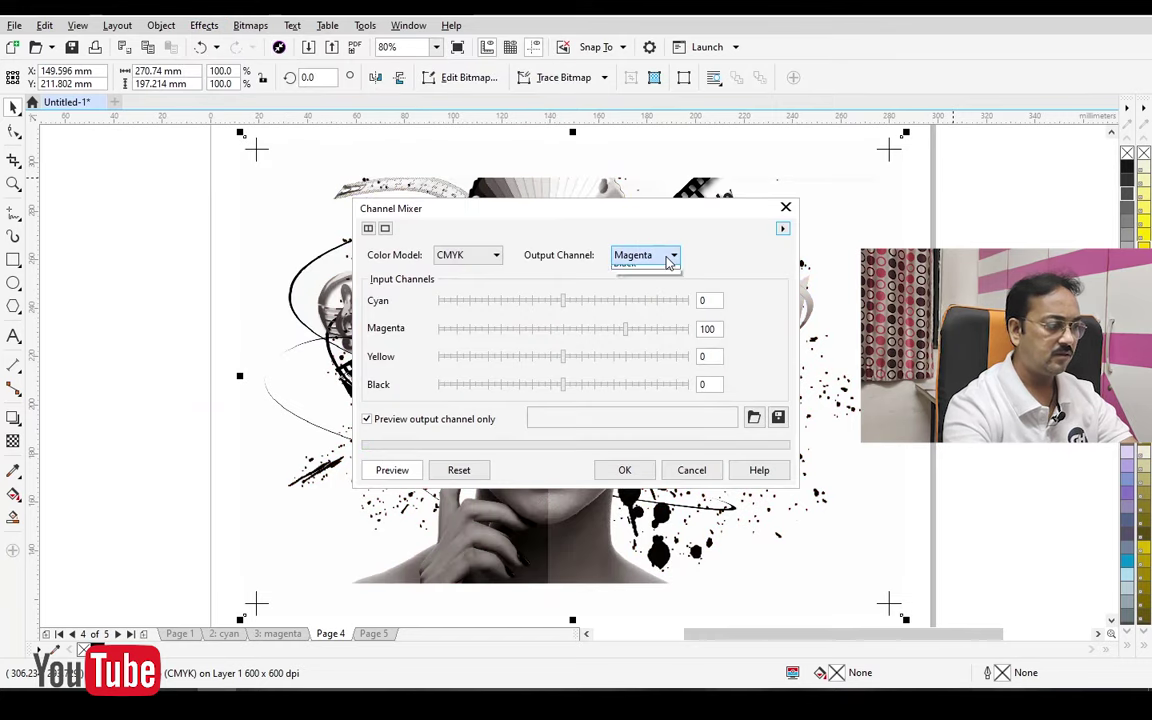
click(652, 296)
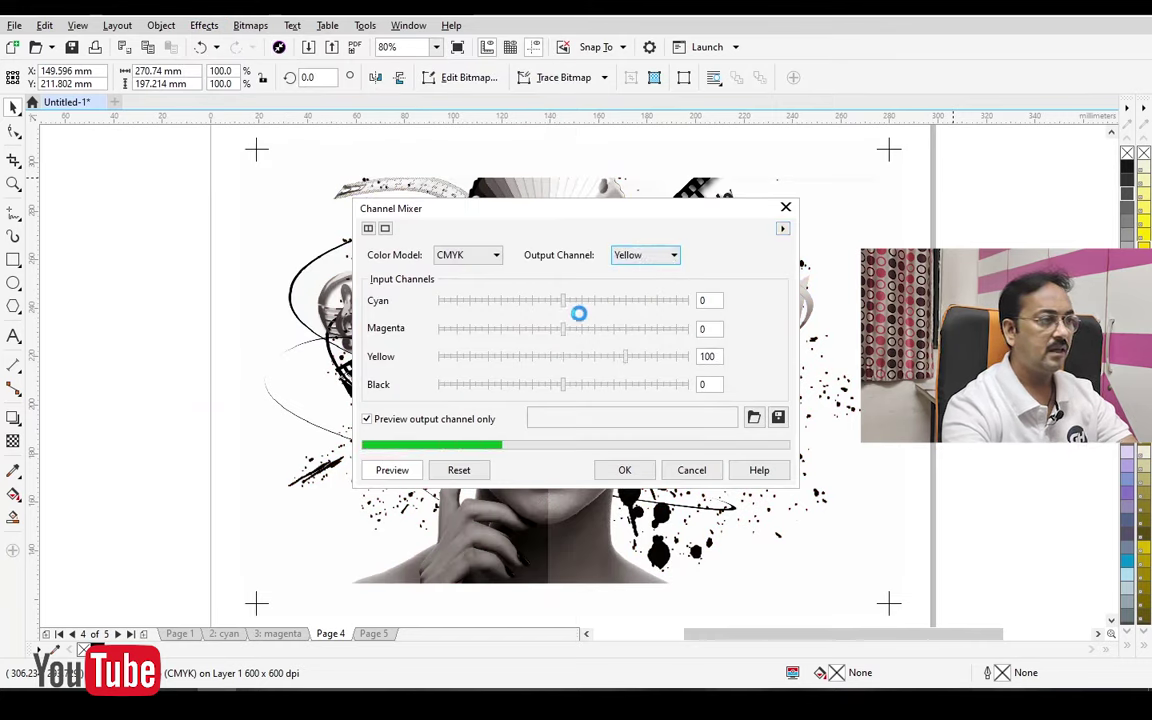
click(626, 470)
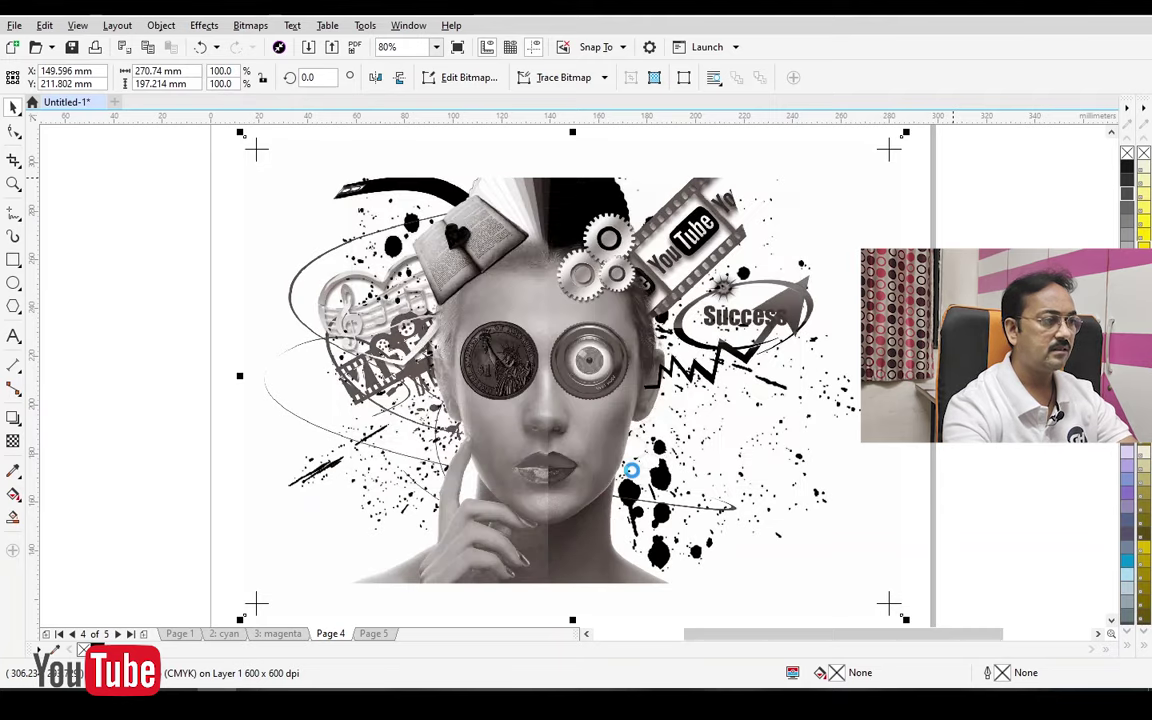
Rename Page 4 as "yellow"
right_click(330, 634)
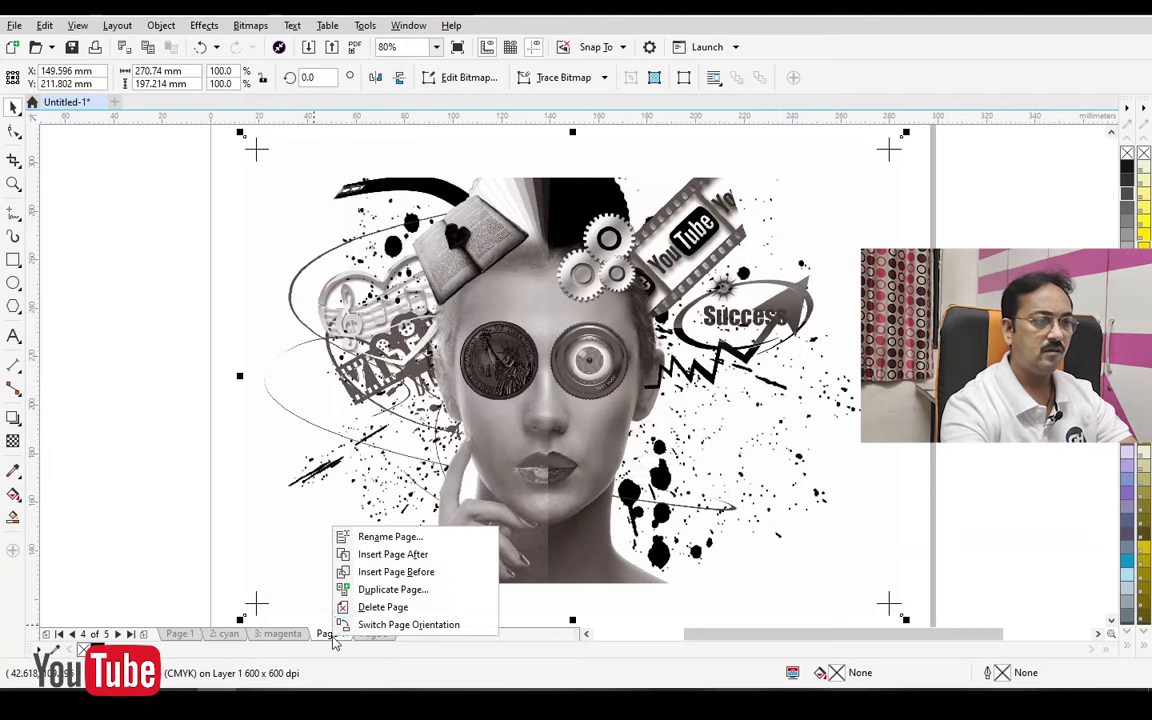
click(395, 537)
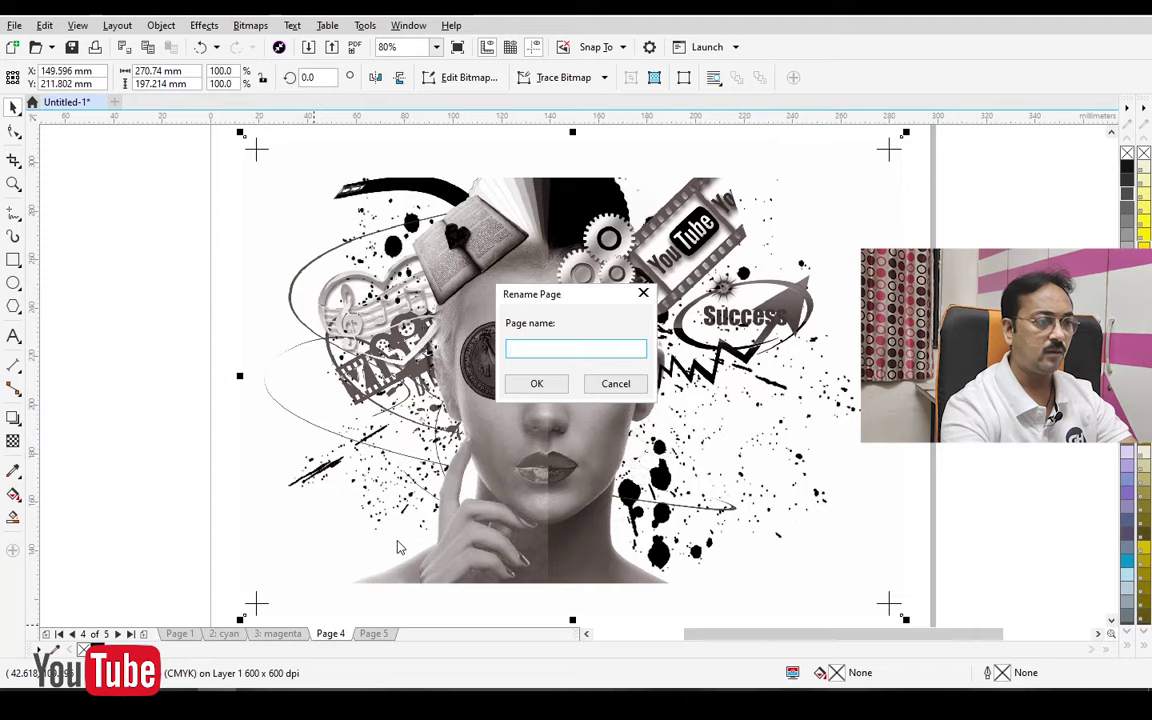
key(Return)
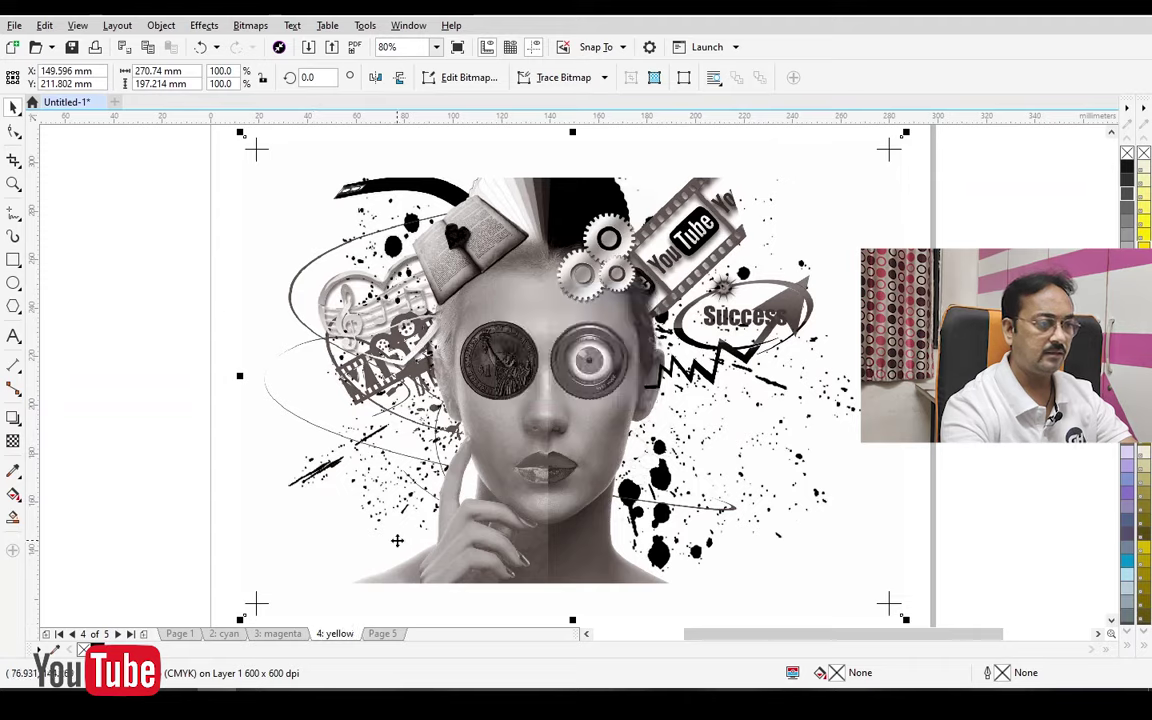
Reduce the image on Page 5 to its Black output channel with the CMYK Channel Mixer
click(383, 634)
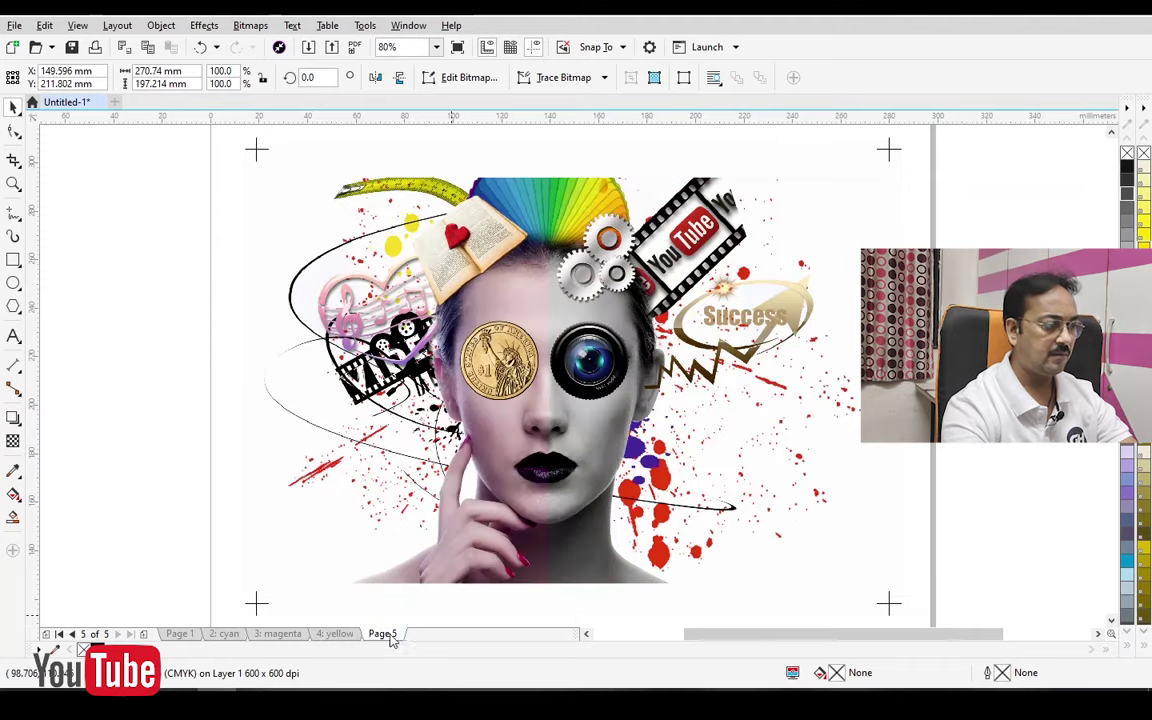
click(560, 398)
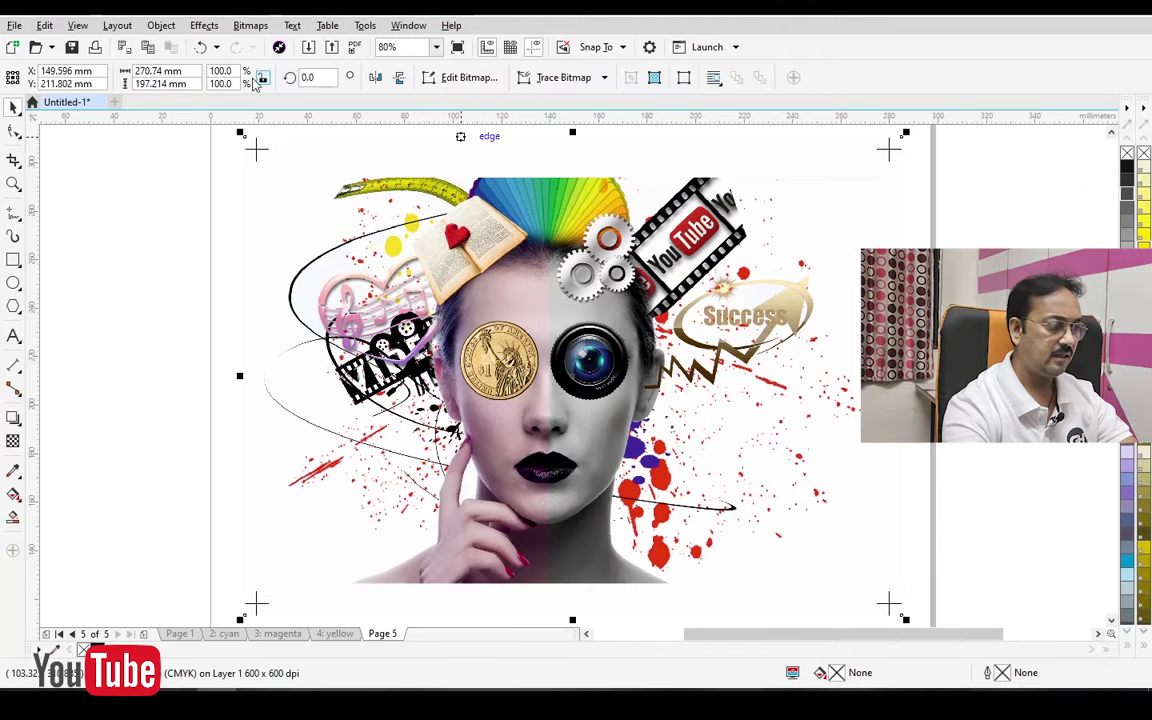
click(204, 25)
mouse_move(216, 47)
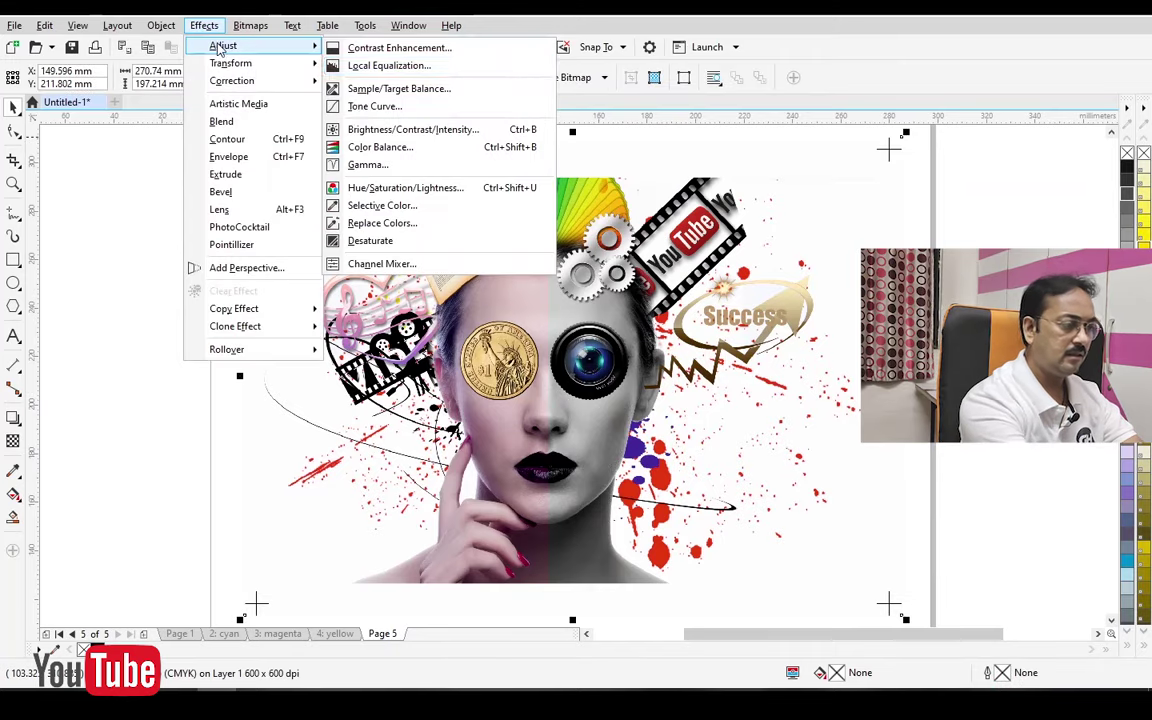
click(388, 263)
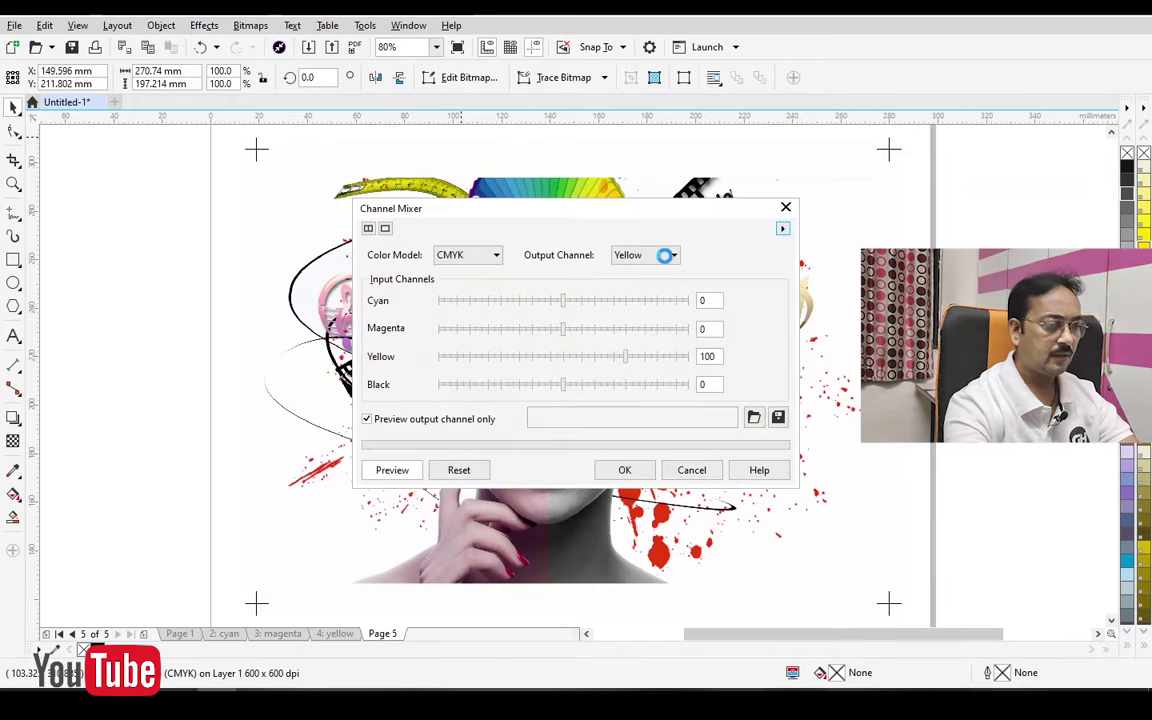
click(664, 256)
click(638, 308)
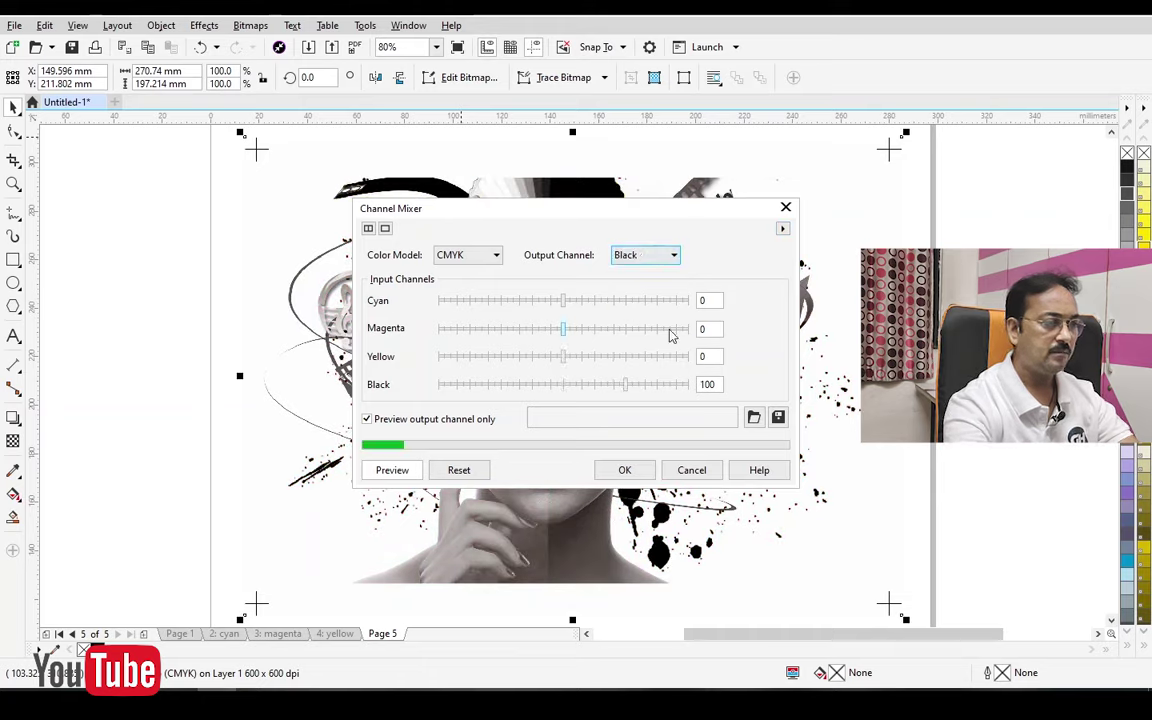
click(626, 470)
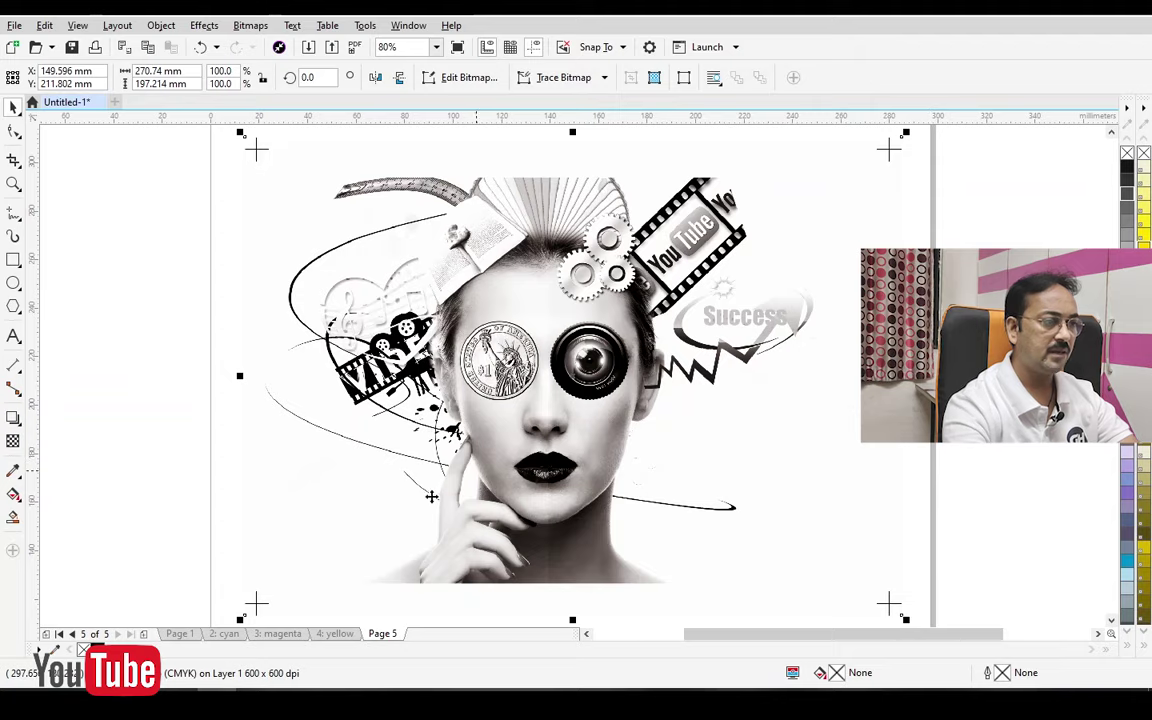
Rename Page 5 as "black"
right_click(383, 643)
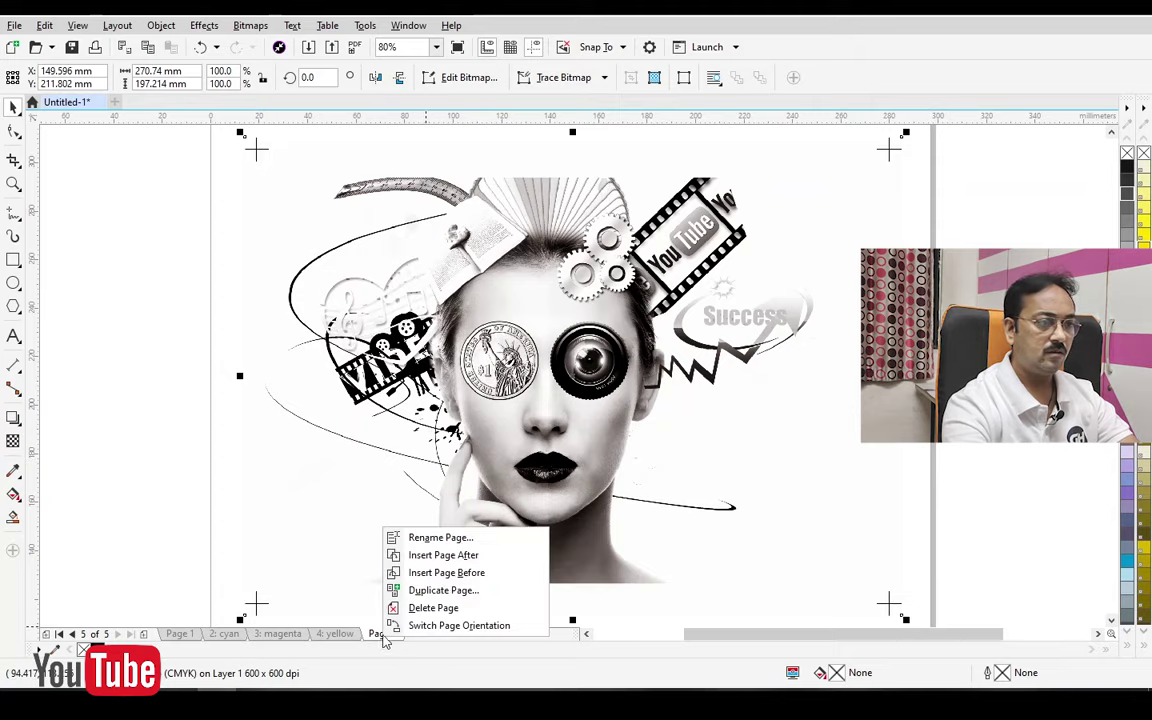
click(440, 538)
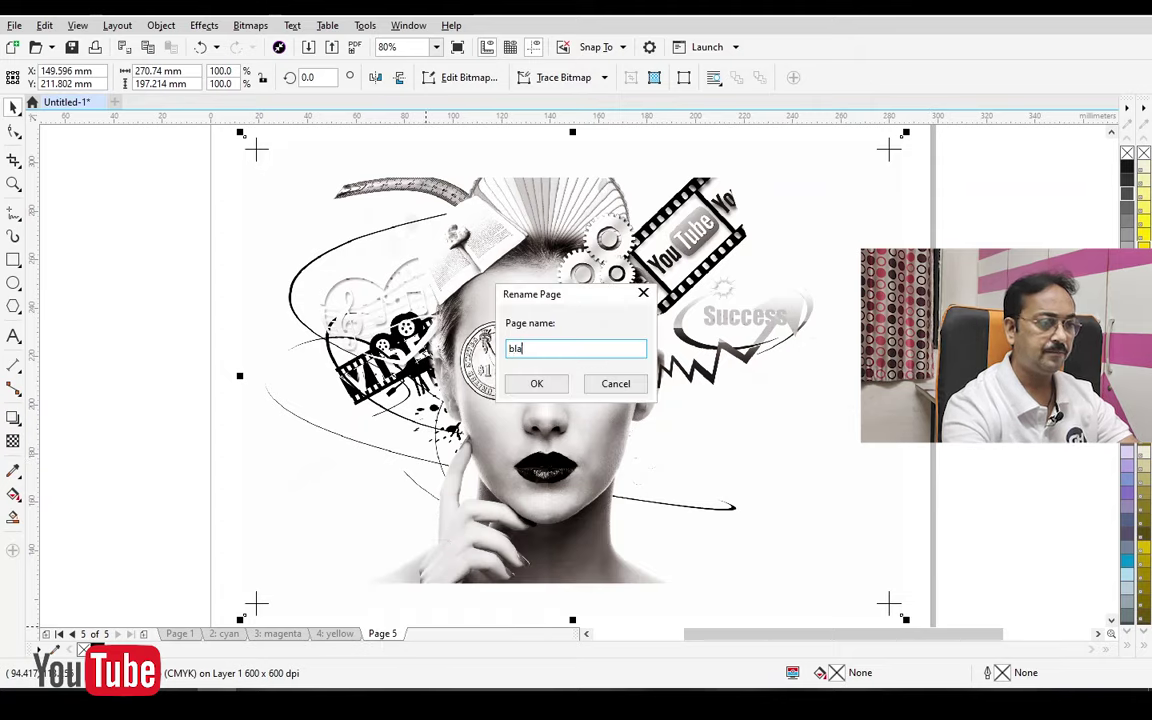
key(Return)
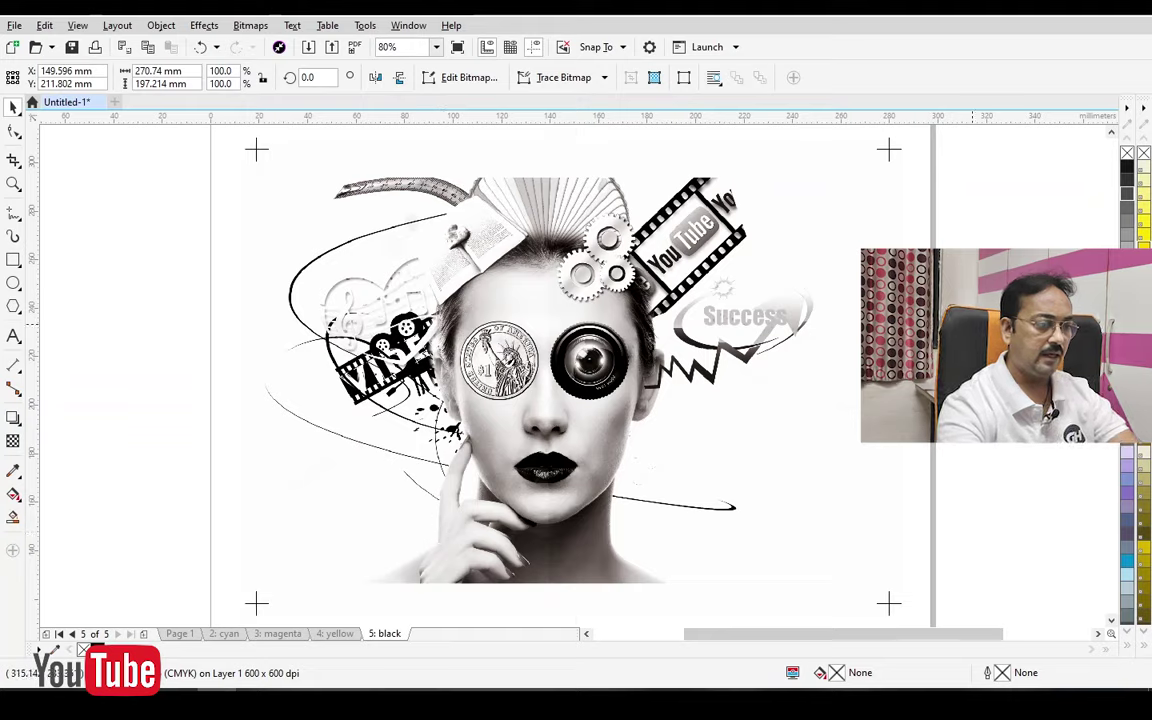
Review the separated channel images on the cyan, magenta, yellow and black pages in turn
click(288, 584)
click(482, 338)
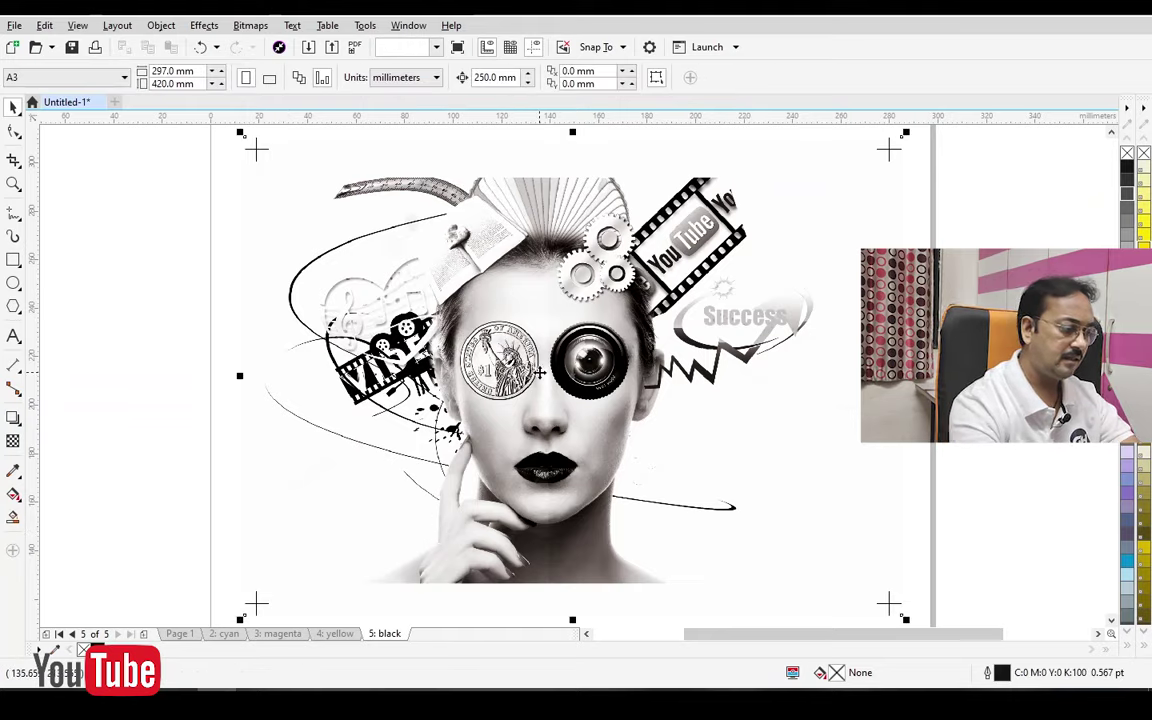
click(230, 634)
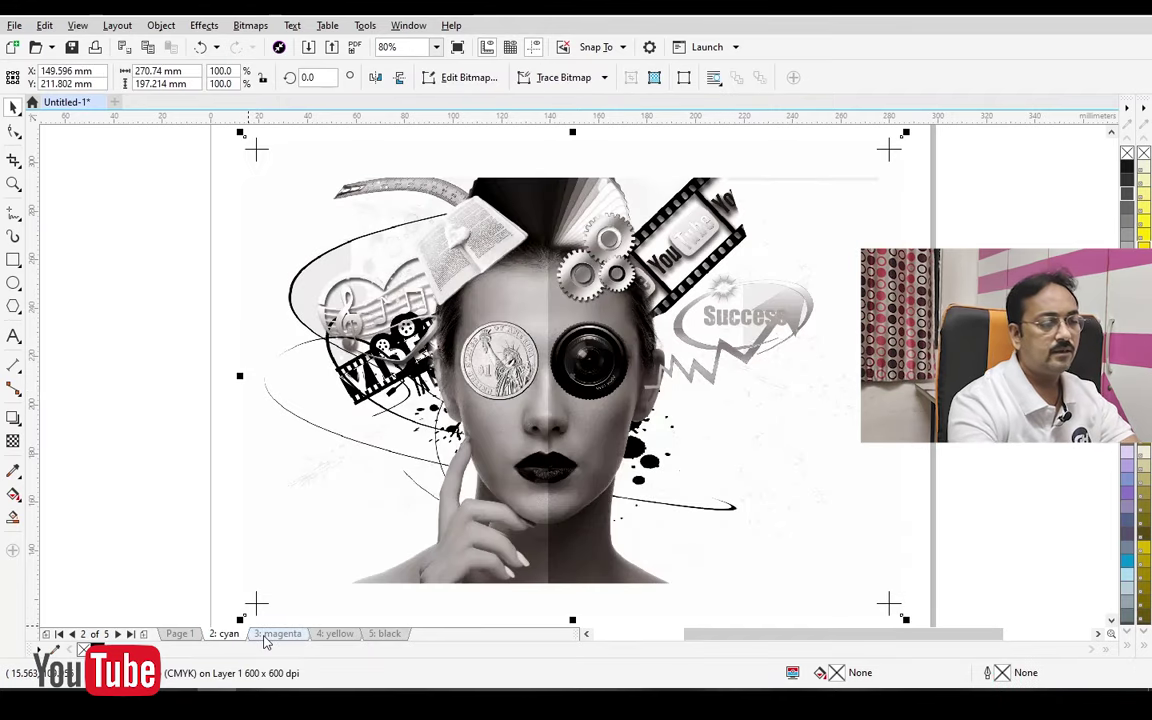
click(285, 634)
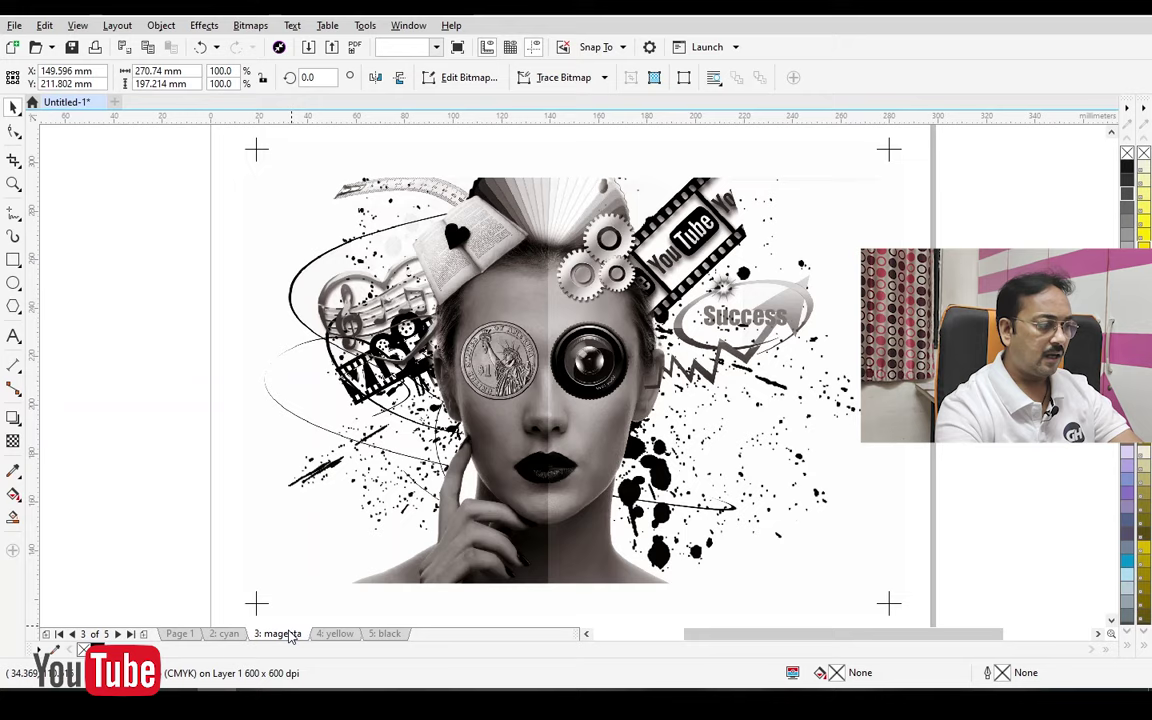
click(349, 635)
click(381, 634)
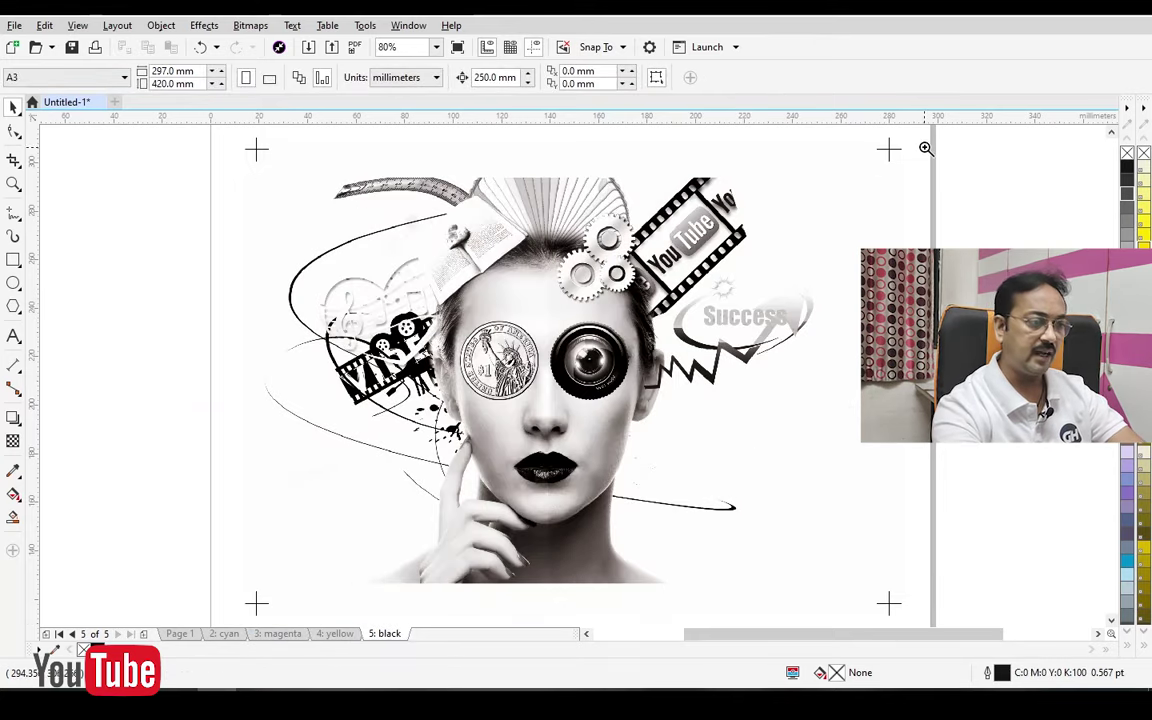
Add a 10 pt Arial text label "black" just left of the upper-right registration mark on the black page
drag(926, 148, 780, 205)
key(F8)
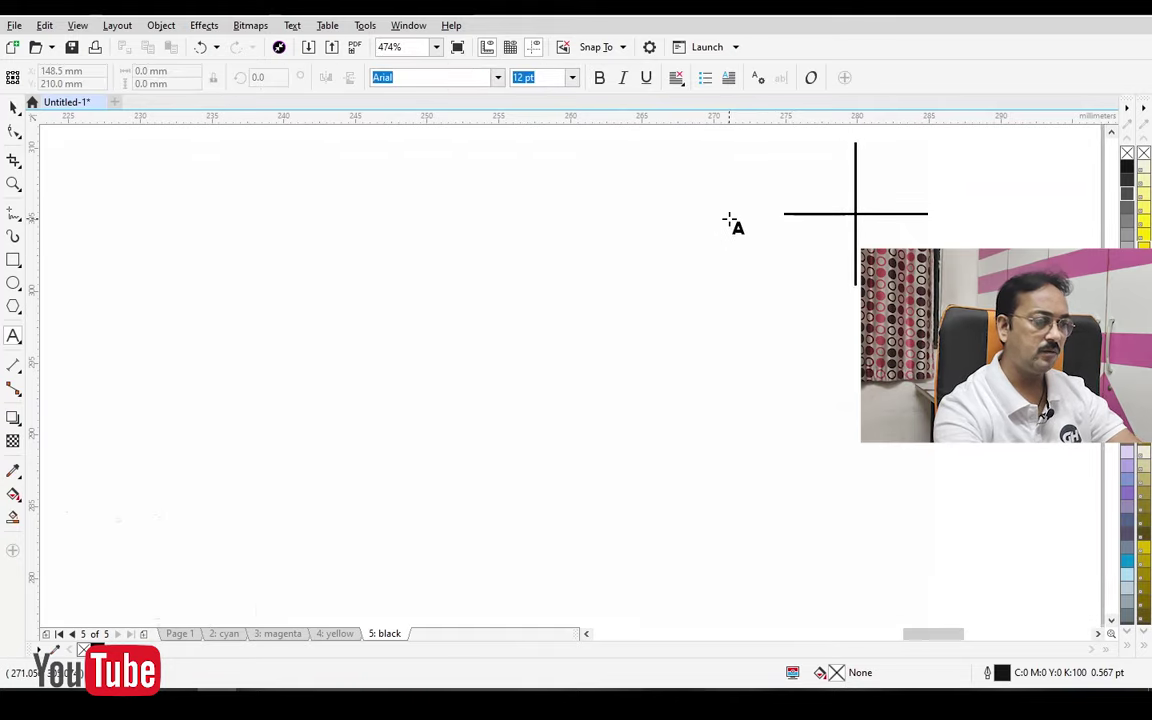
click(731, 221)
click(521, 77)
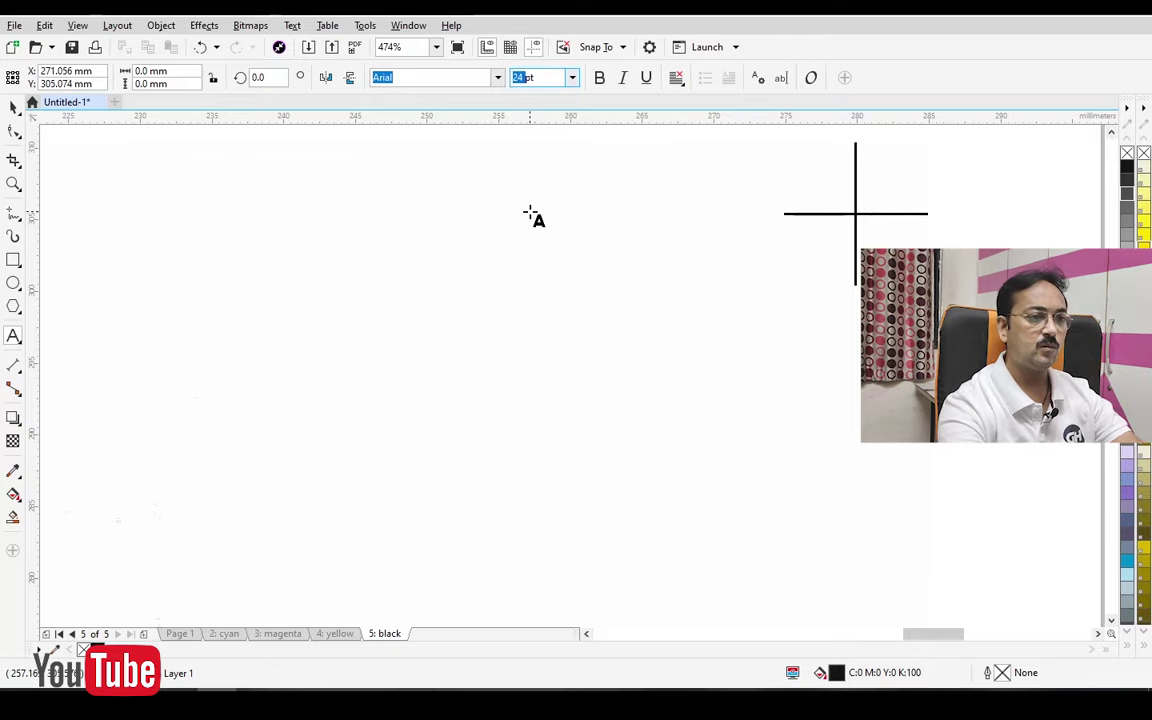
text(10pt)
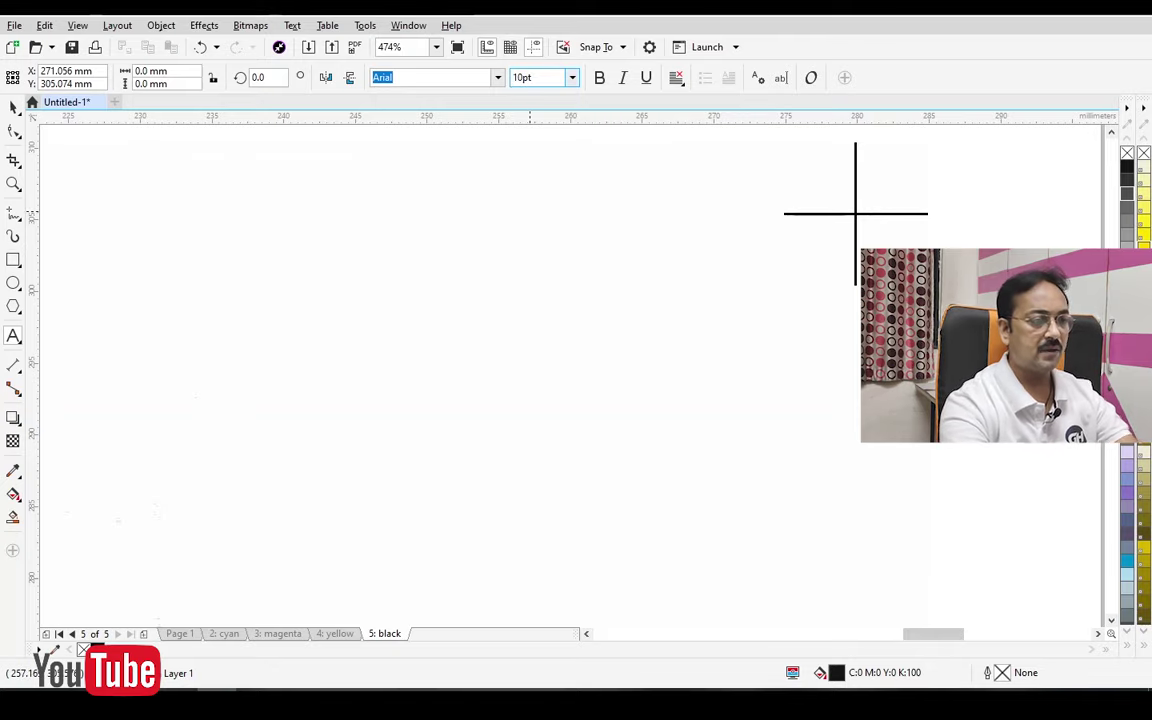
key(Return)
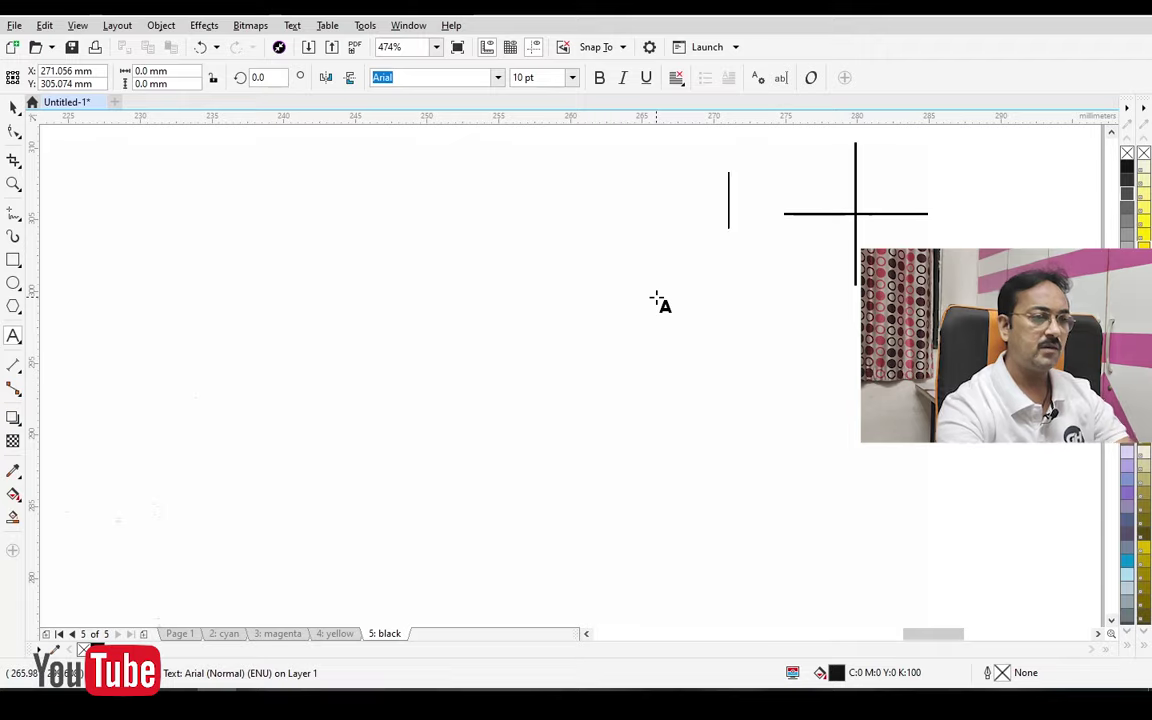
text(black)
key(ctrl+space)
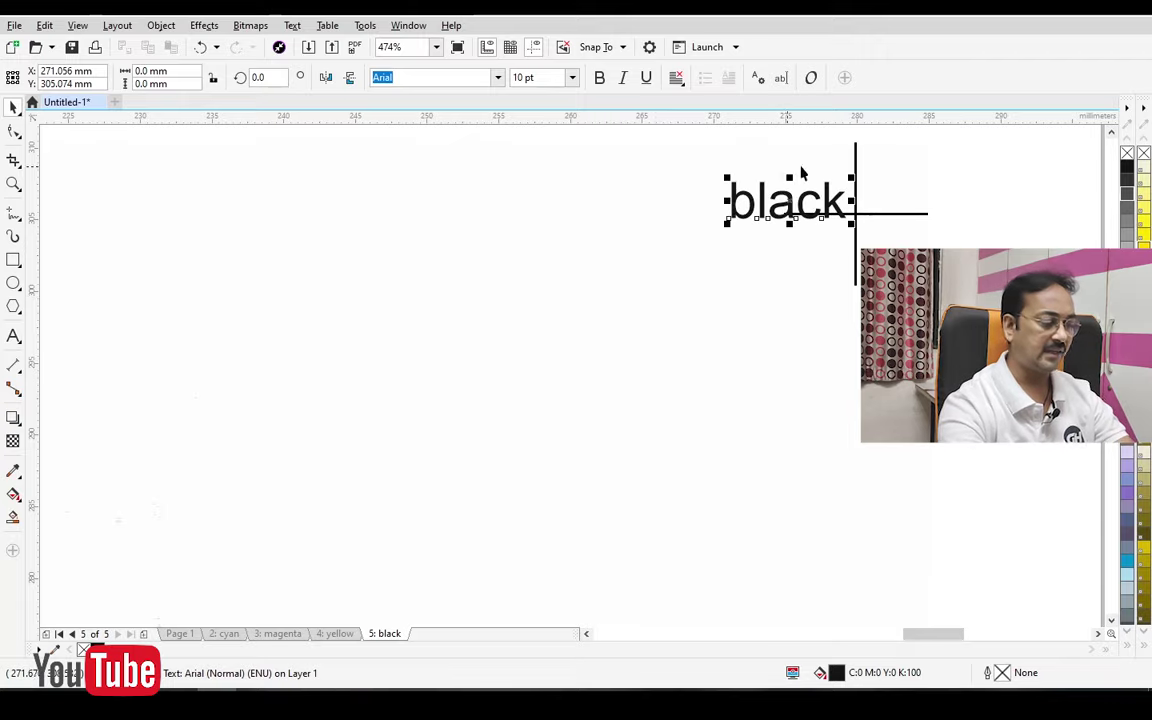
drag(790, 210, 707, 222)
key(F4)
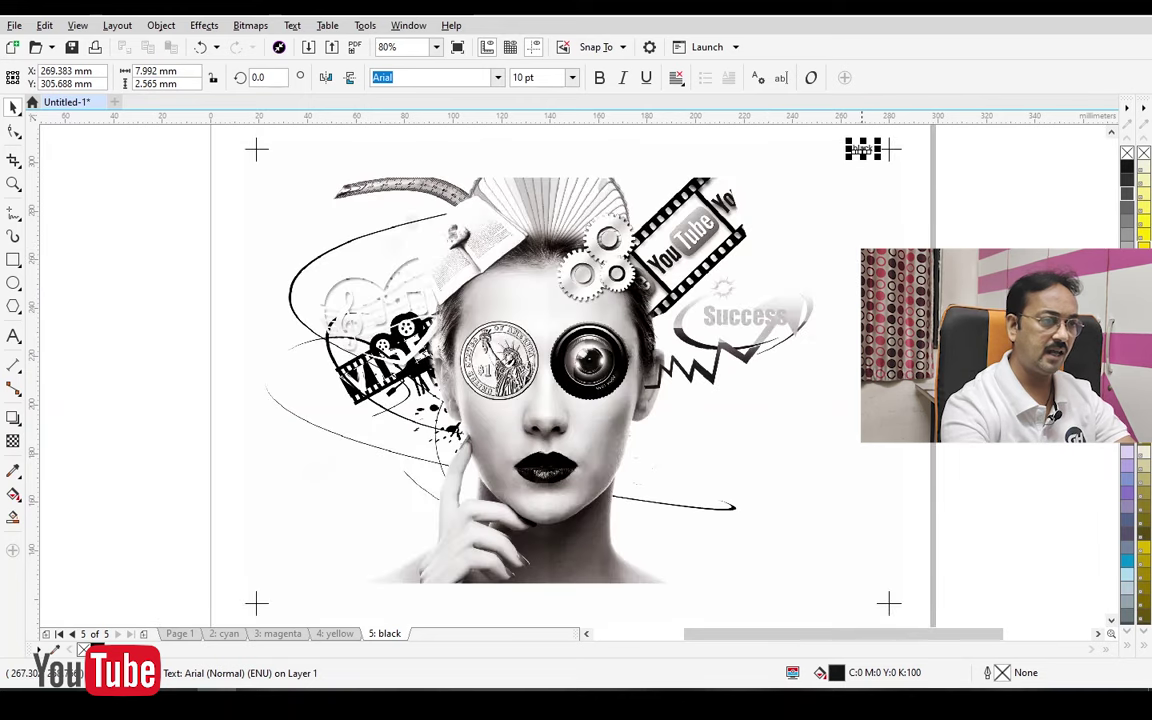
click(316, 550)
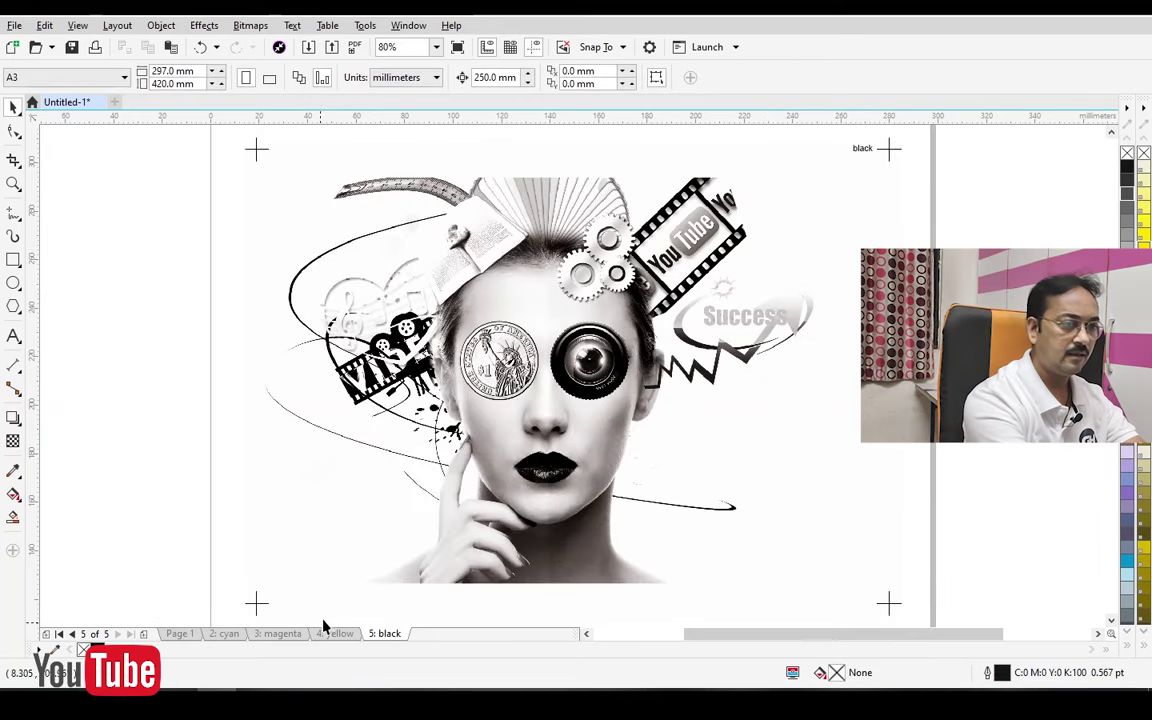
Paste the label onto the yellow page, change its text to "yellow" and place it beside the upper-right registration mark
click(333, 633)
key(ctrl+v)
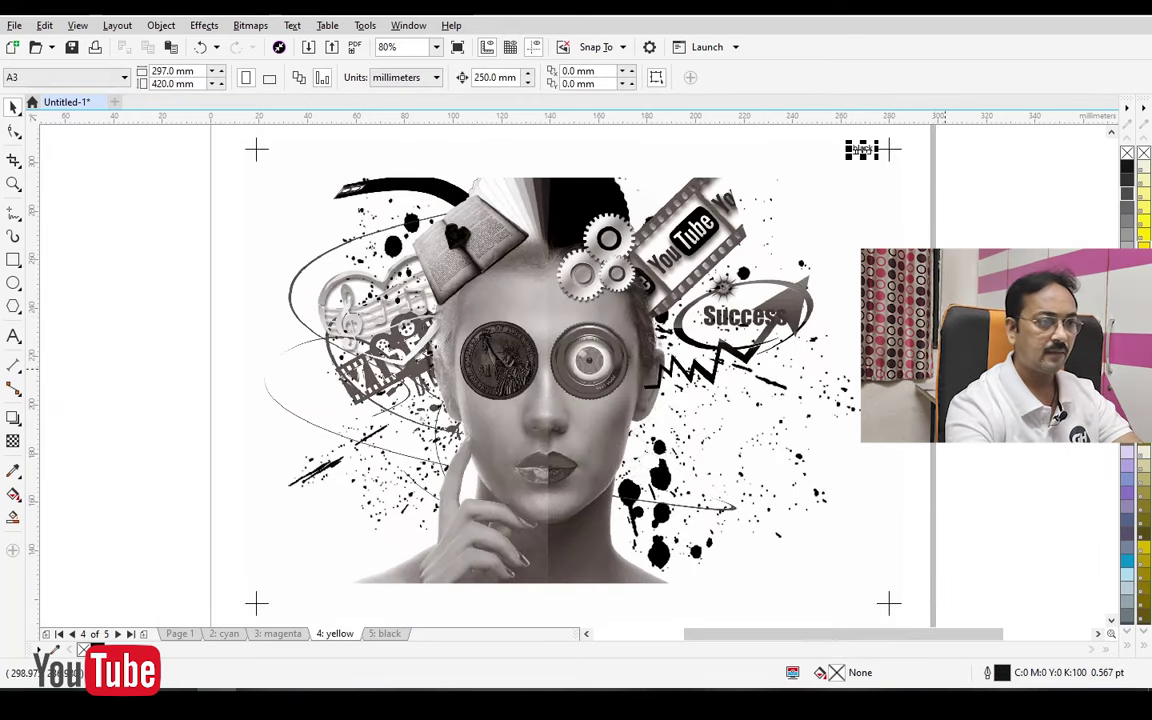
click(830, 189)
key(F8)
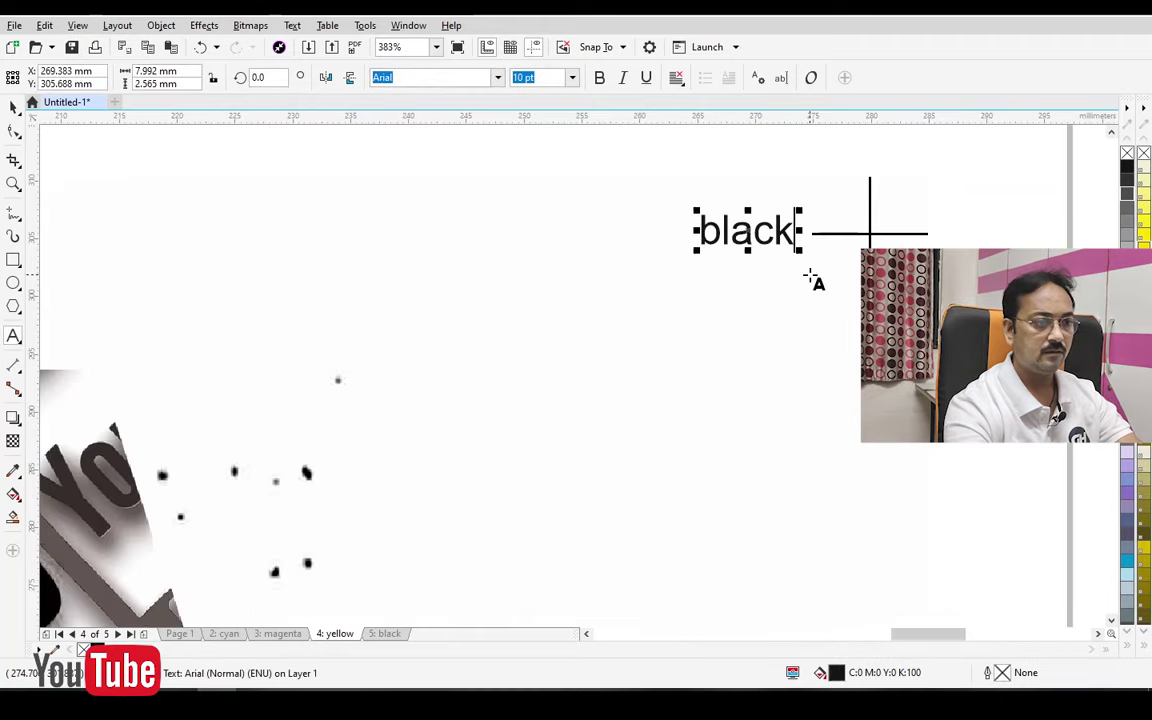
key(ctrl+a)
text(yellow)
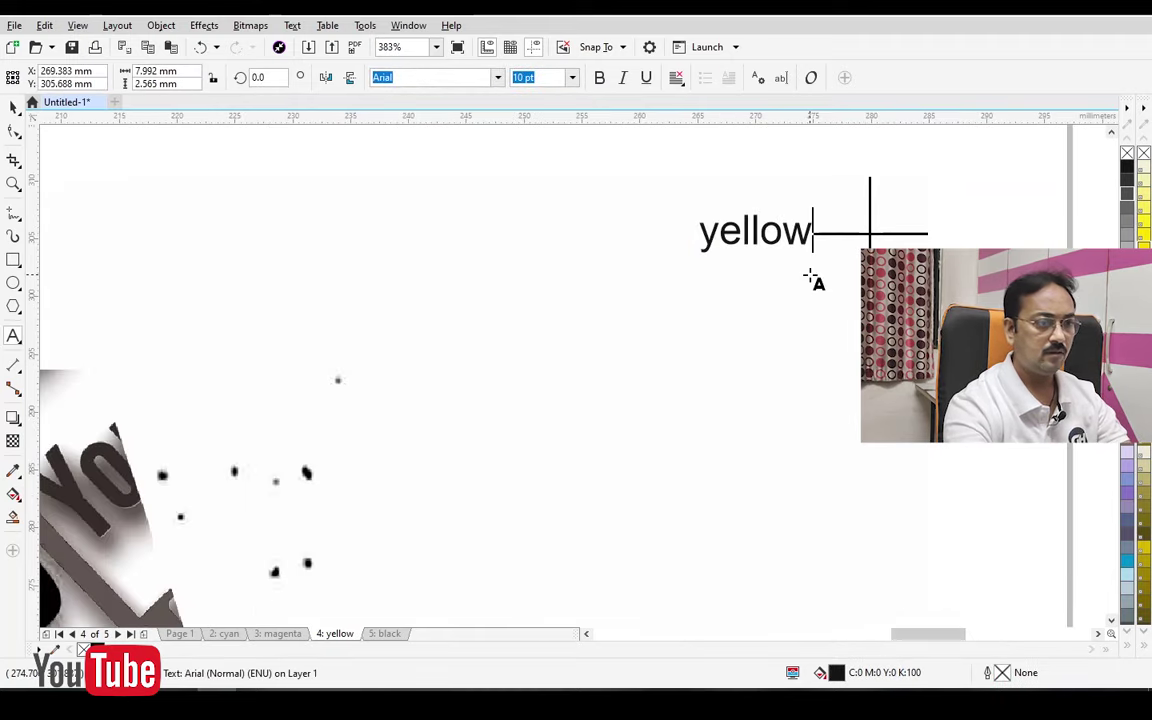
key(ctrl+space)
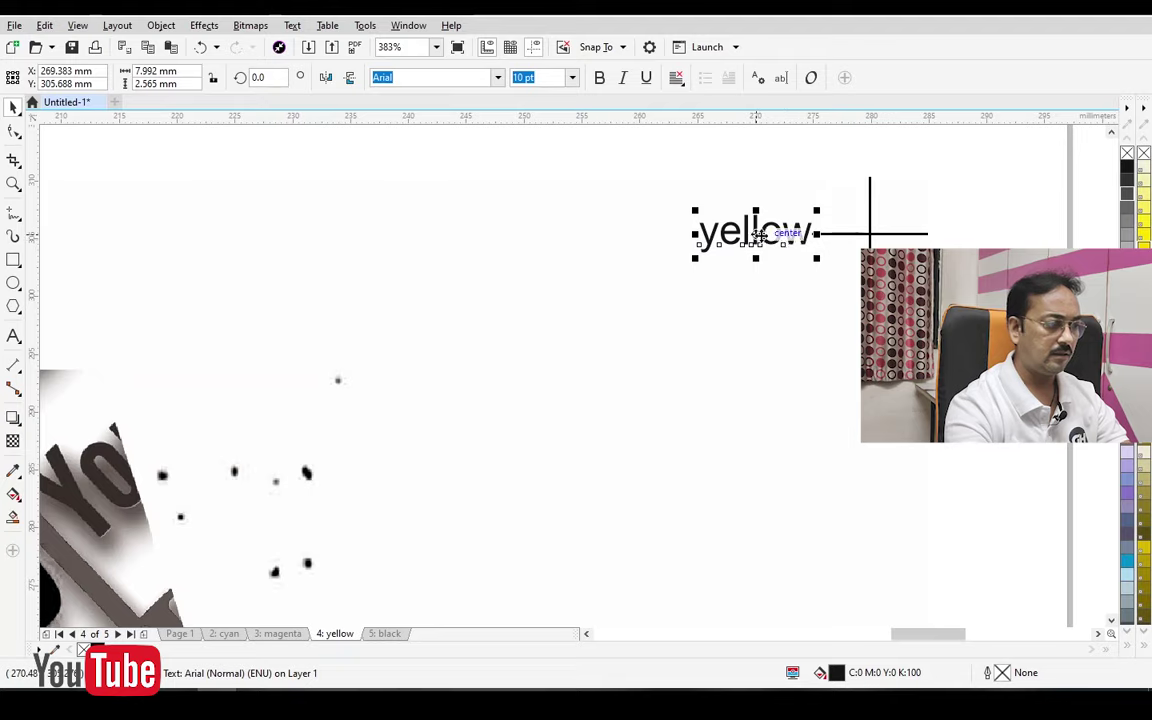
drag(762, 238, 756, 239)
click(977, 243)
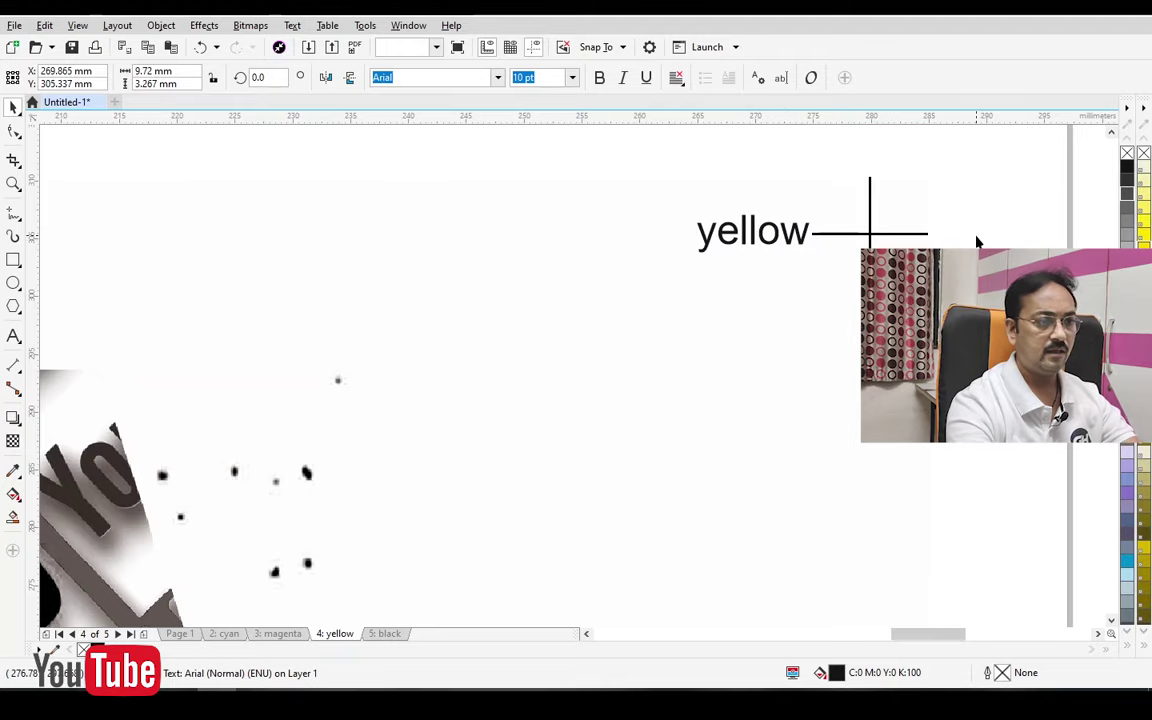
Paste the label onto the magenta page, change its text to "magenta" and move it left, clear of the registration mark
key(Page_Up)
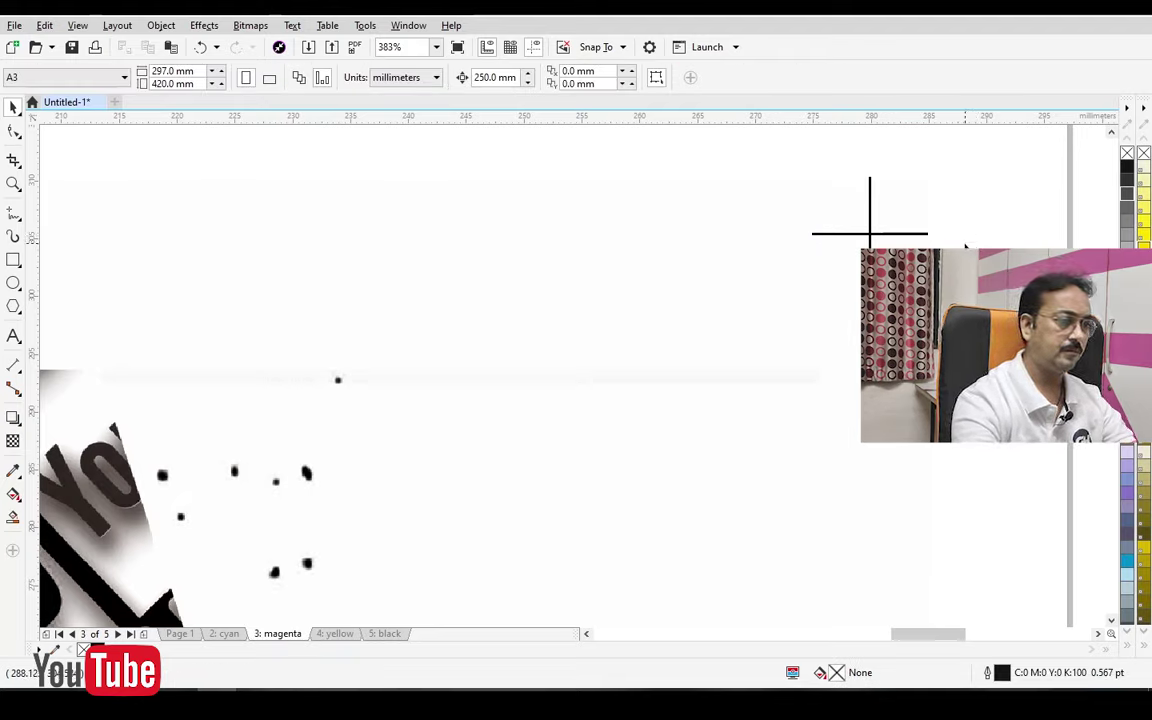
key(ctrl+v)
key(ctrl+a)
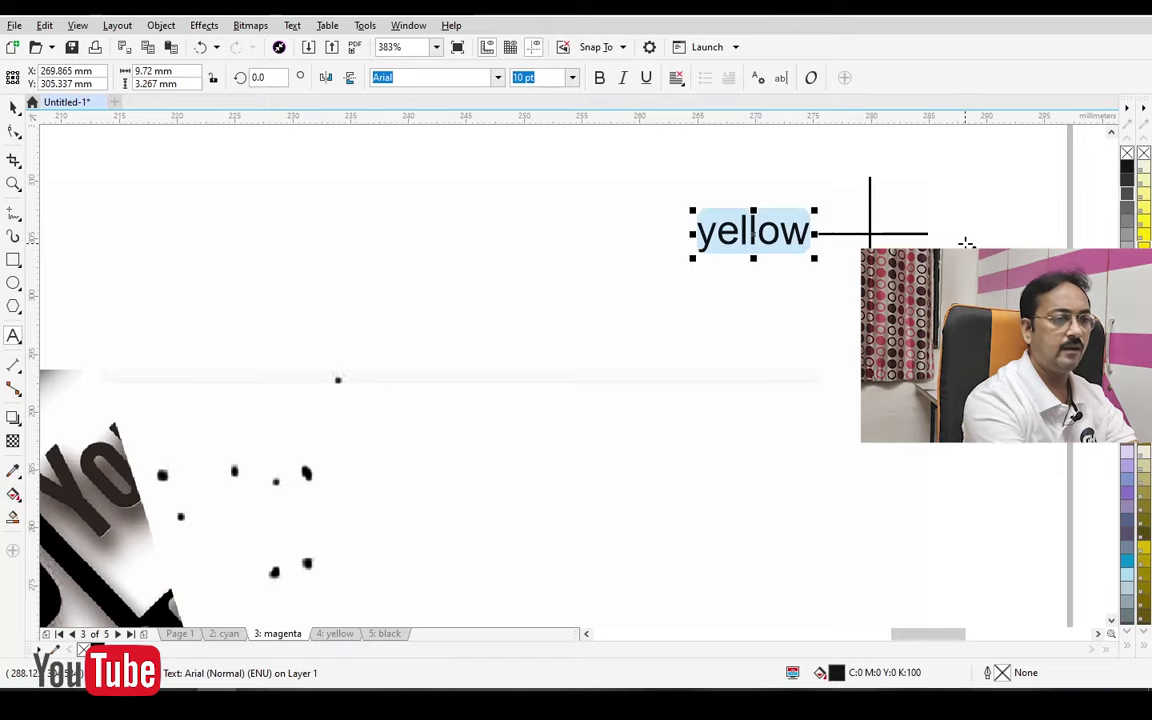
text(magenta)
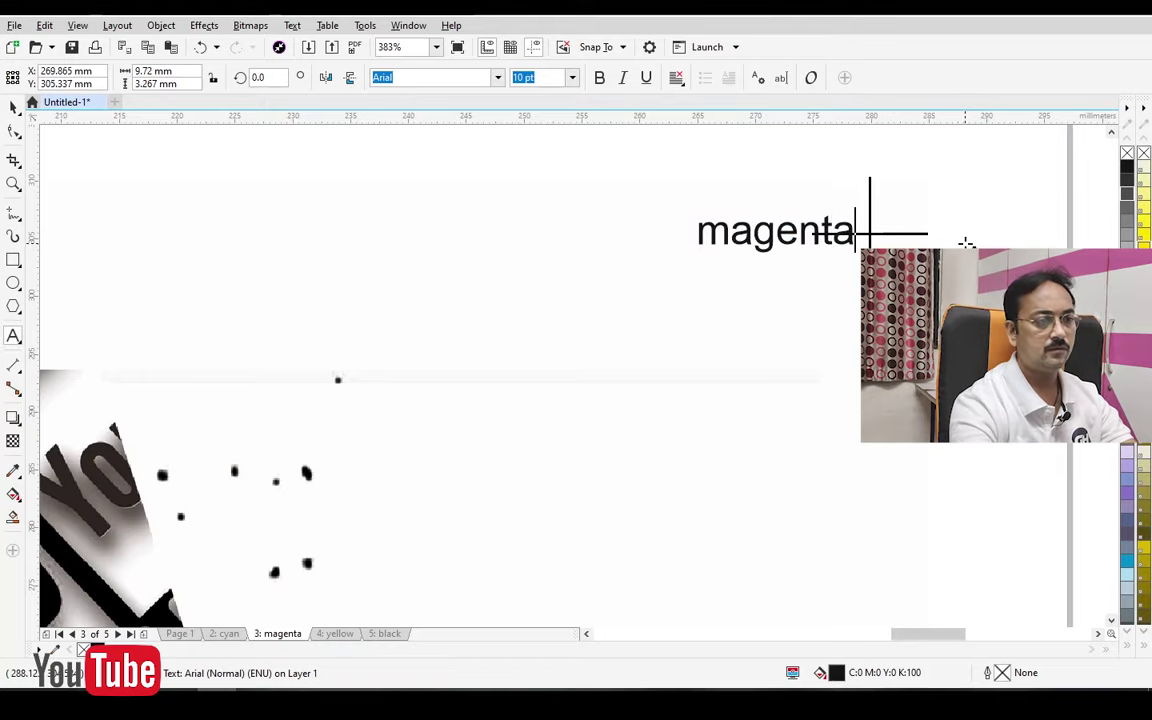
key(ctrl+space)
drag(781, 250, 722, 252)
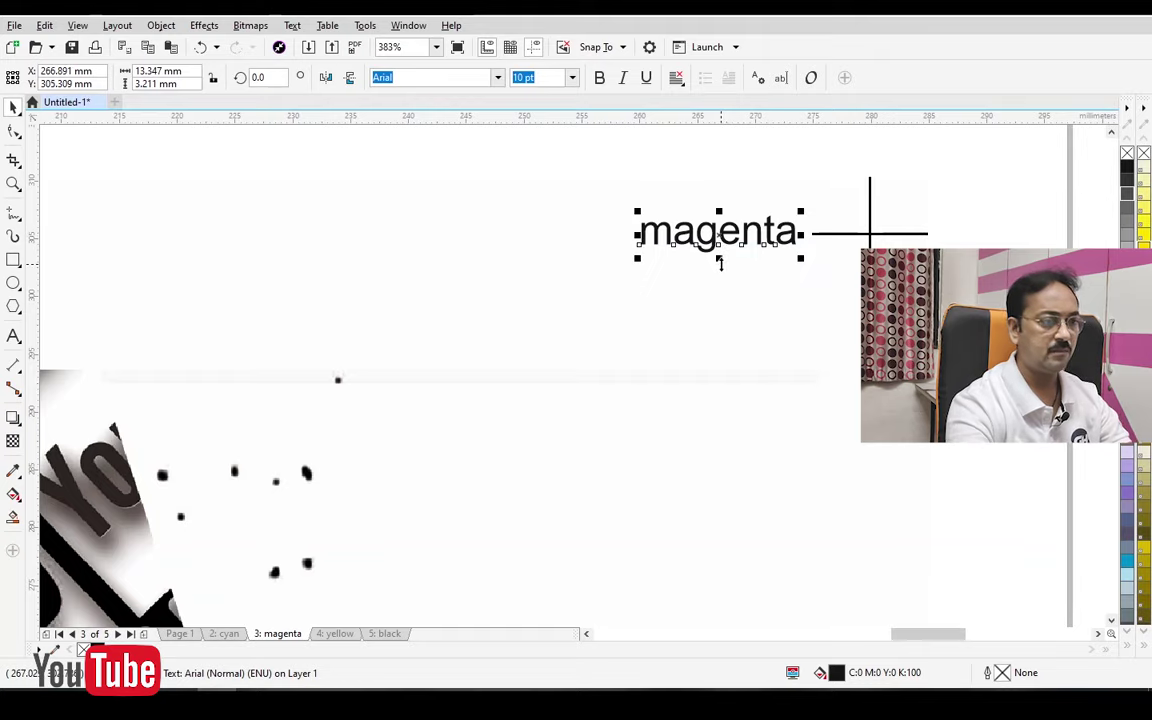
Paste the label onto the cyan page and change its text to "cyan"
key(Page_Up)
key(ctrl+v)
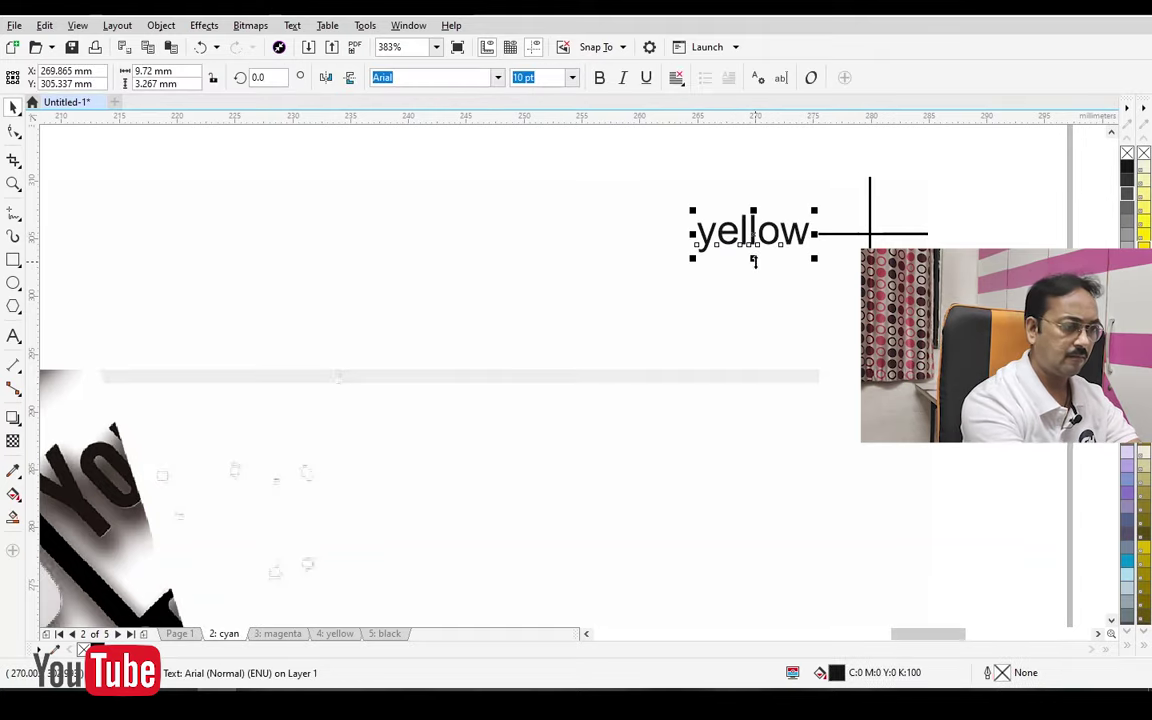
key(F8)
key(ctrl+a)
text(cya)
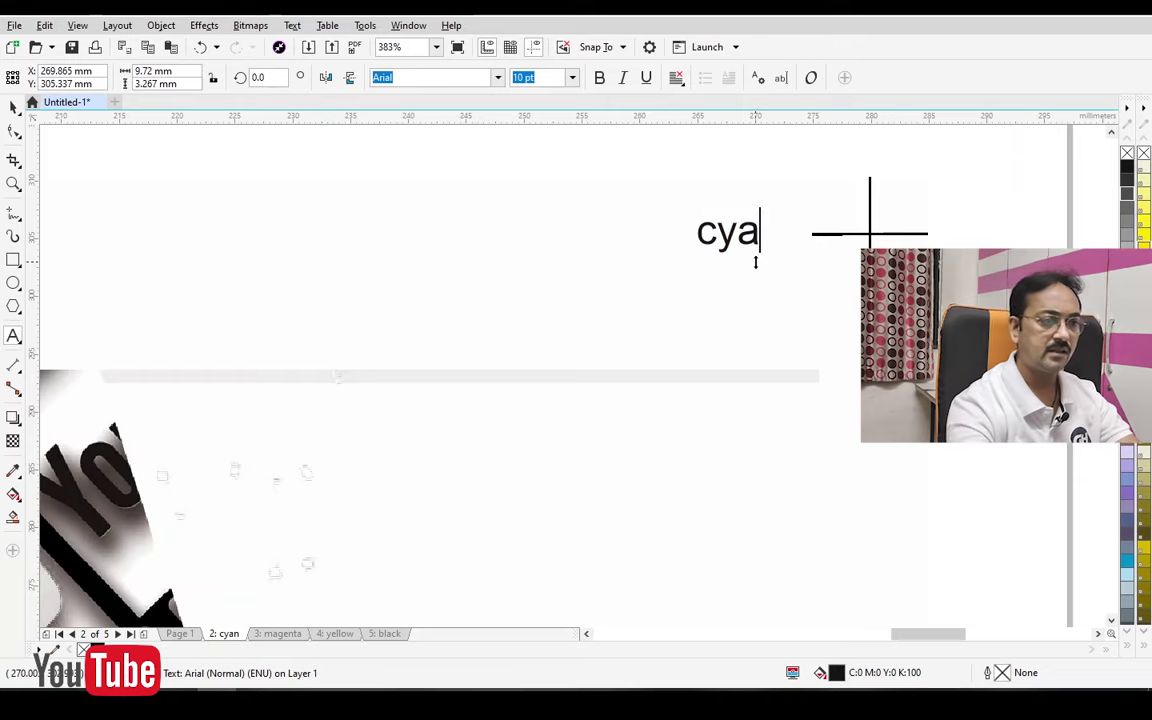
text(n)
key(ctrl+space)
key(Escape)
key(shift+F4)
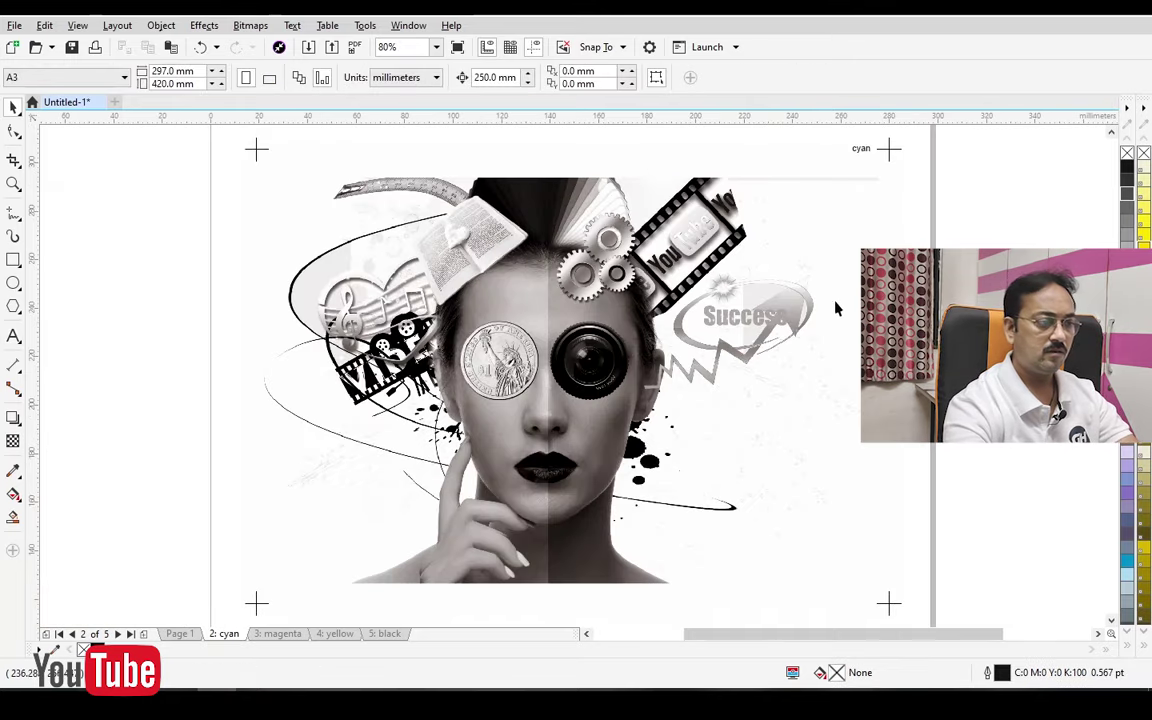
Check the colour-name labels beside the registration marks across the separation pages
click(260, 635)
click(336, 636)
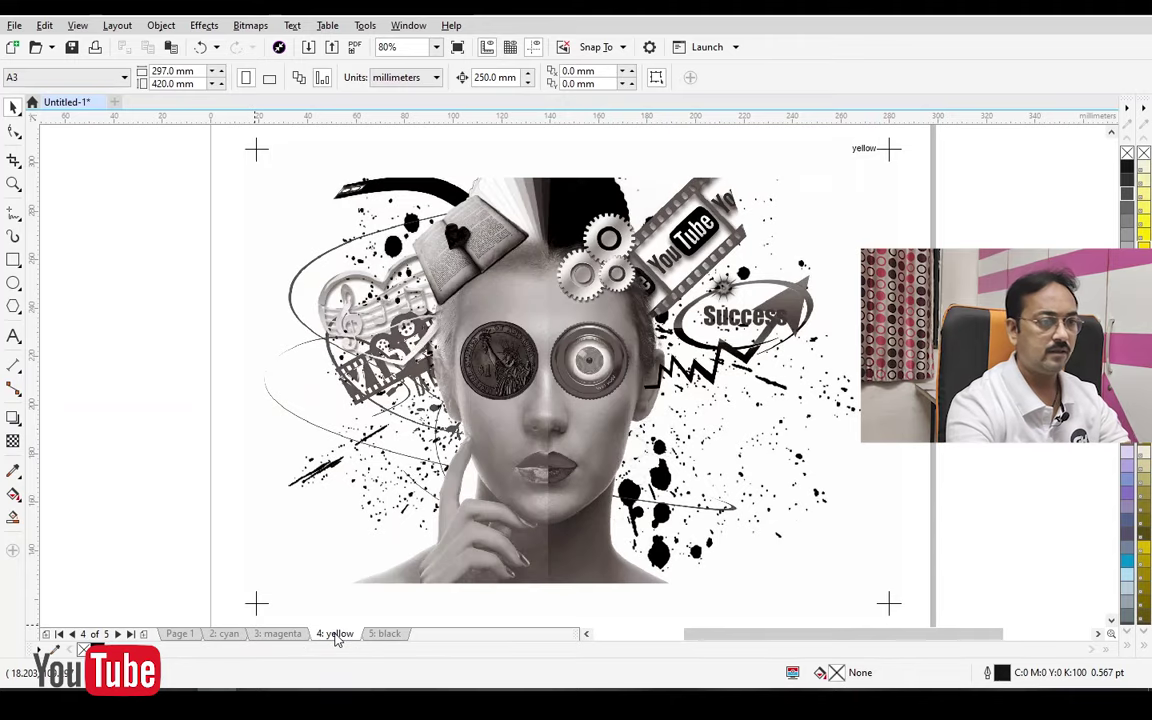
click(385, 635)
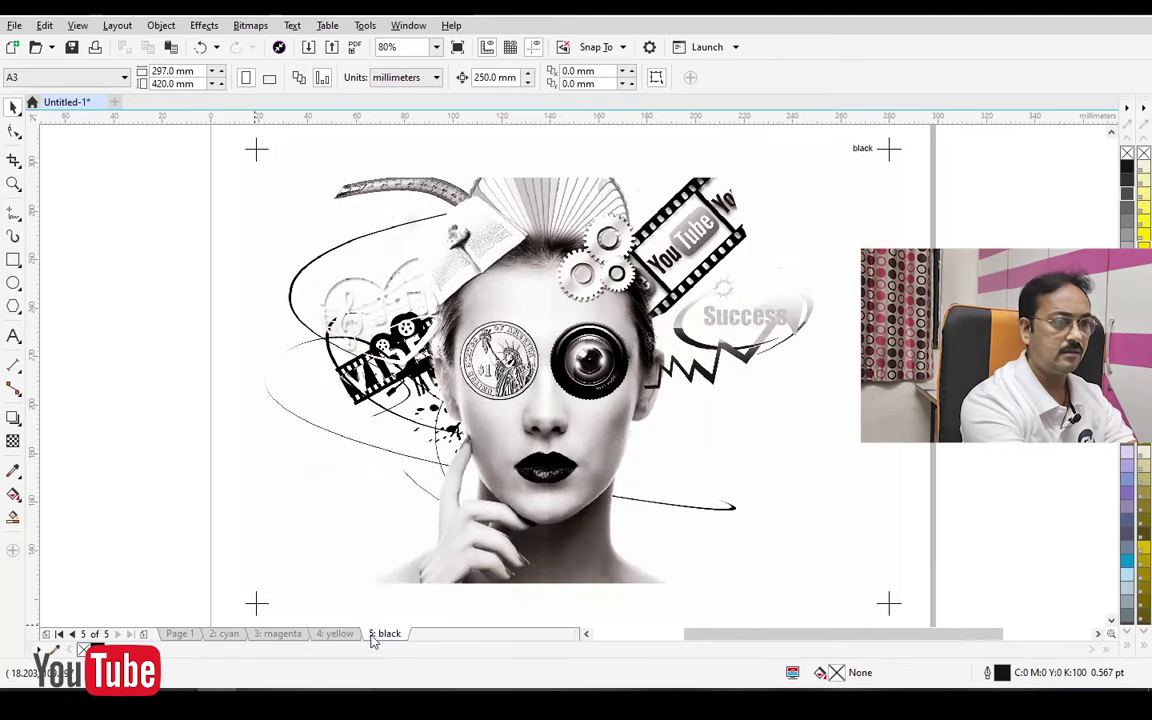
click(224, 634)
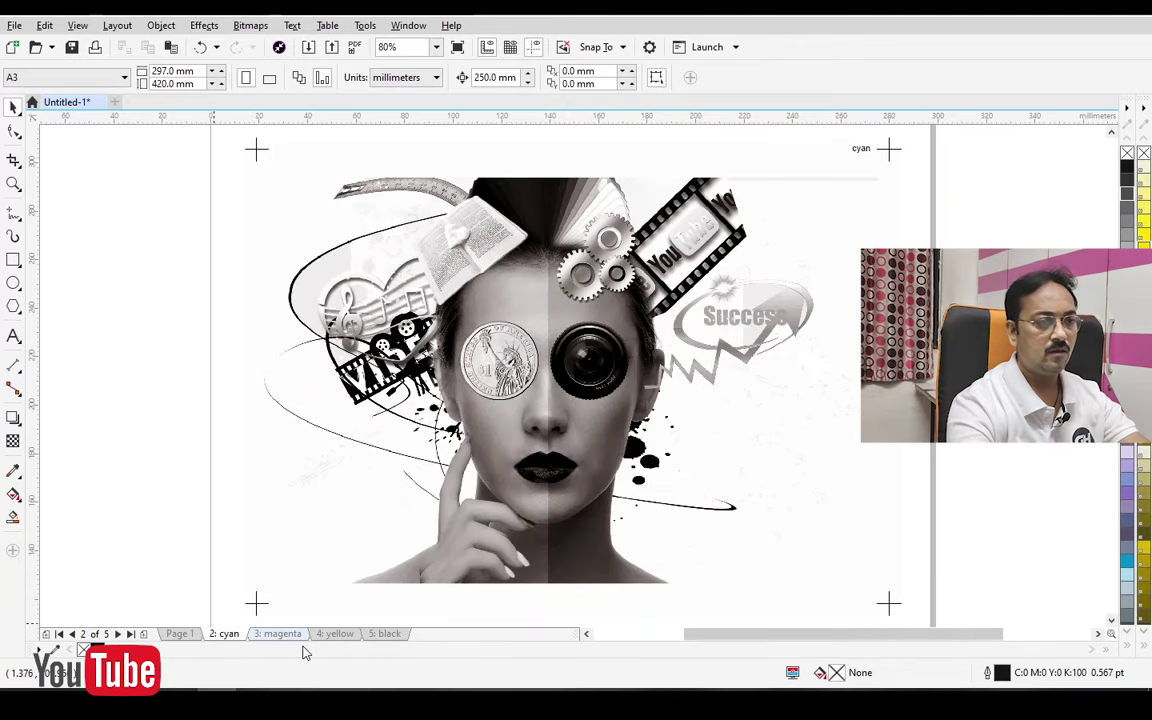
Start a black-and-white (1-bit) conversion of the cyan page's image with the Halftone method and line frequency measured per inch
click(438, 482)
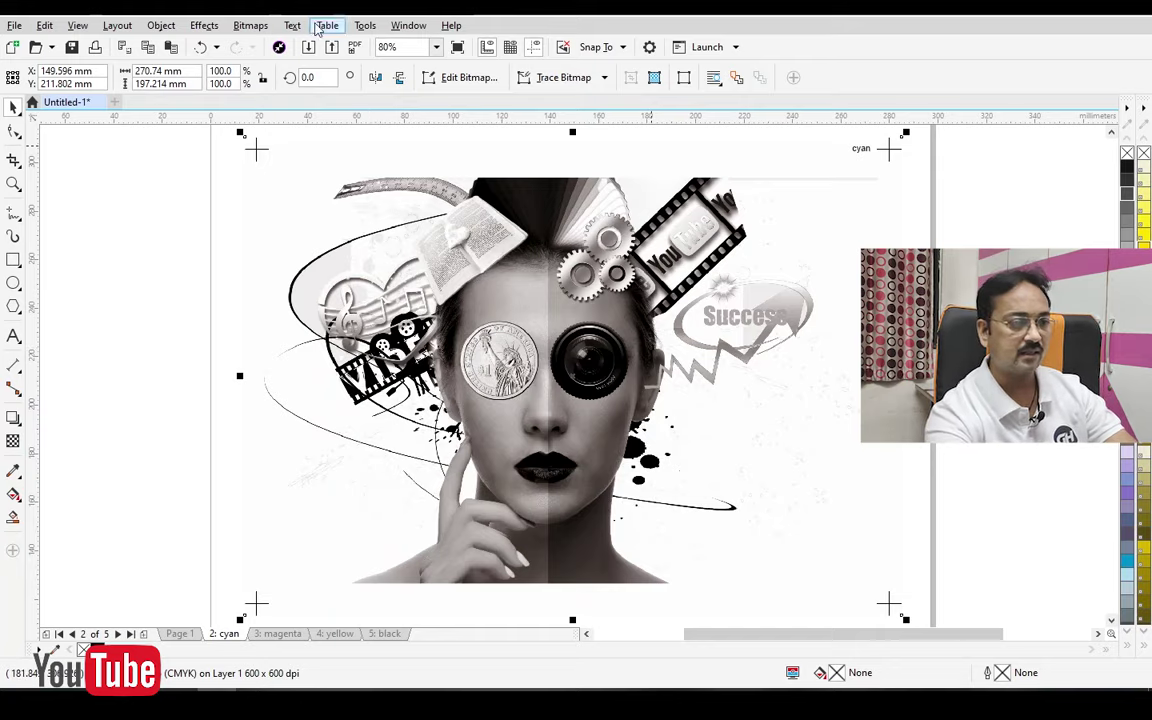
click(248, 28)
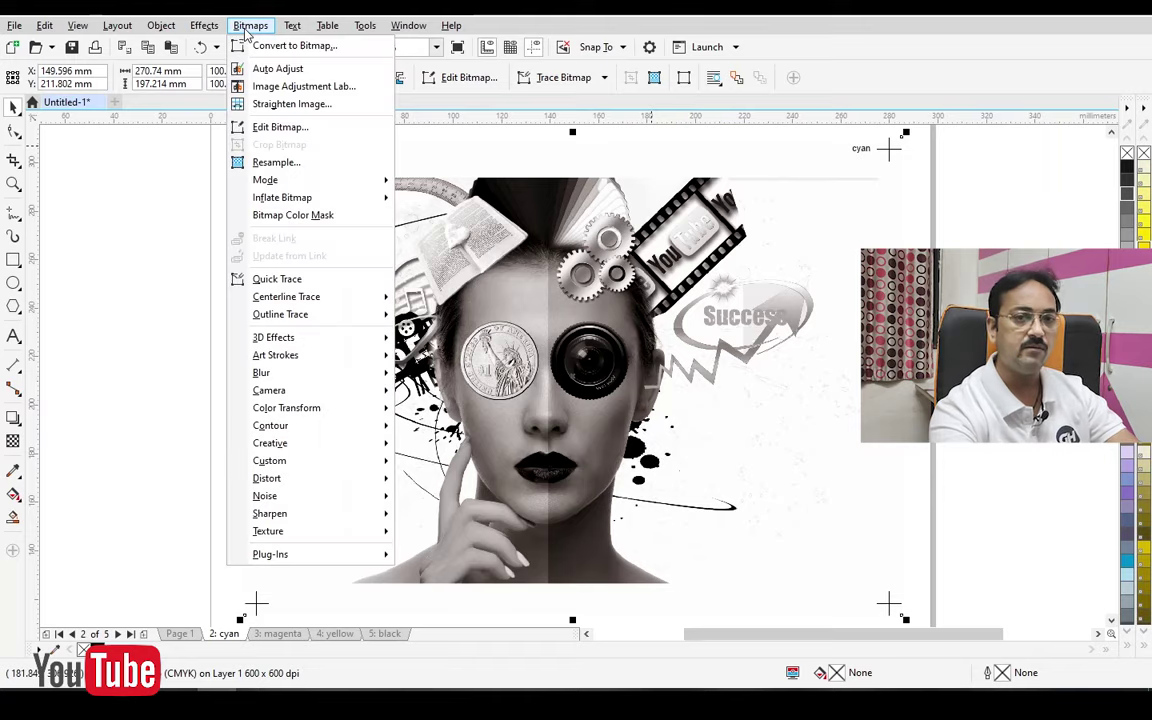
mouse_move(267, 184)
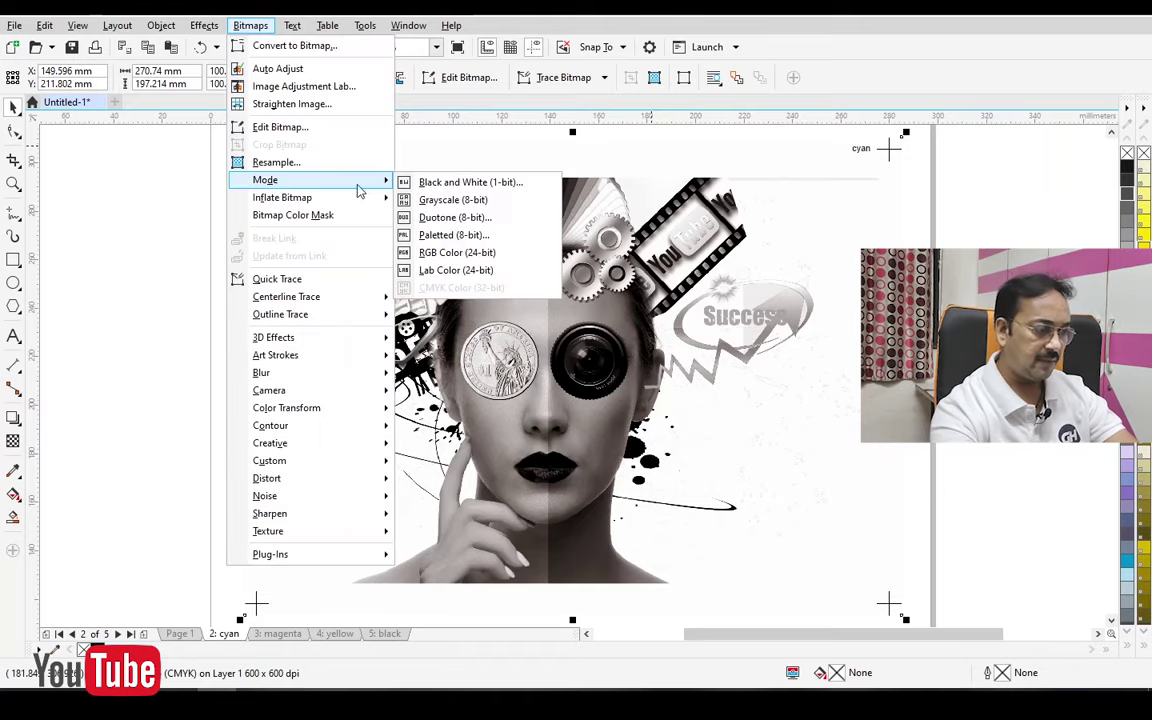
click(455, 184)
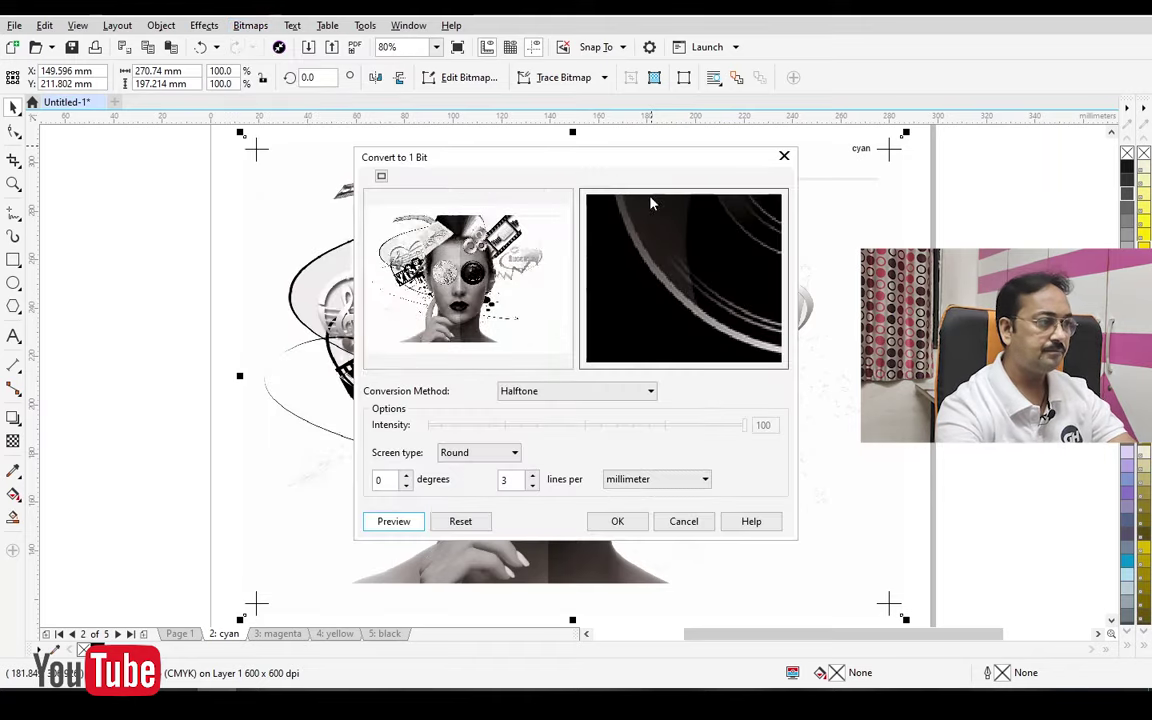
click(599, 391)
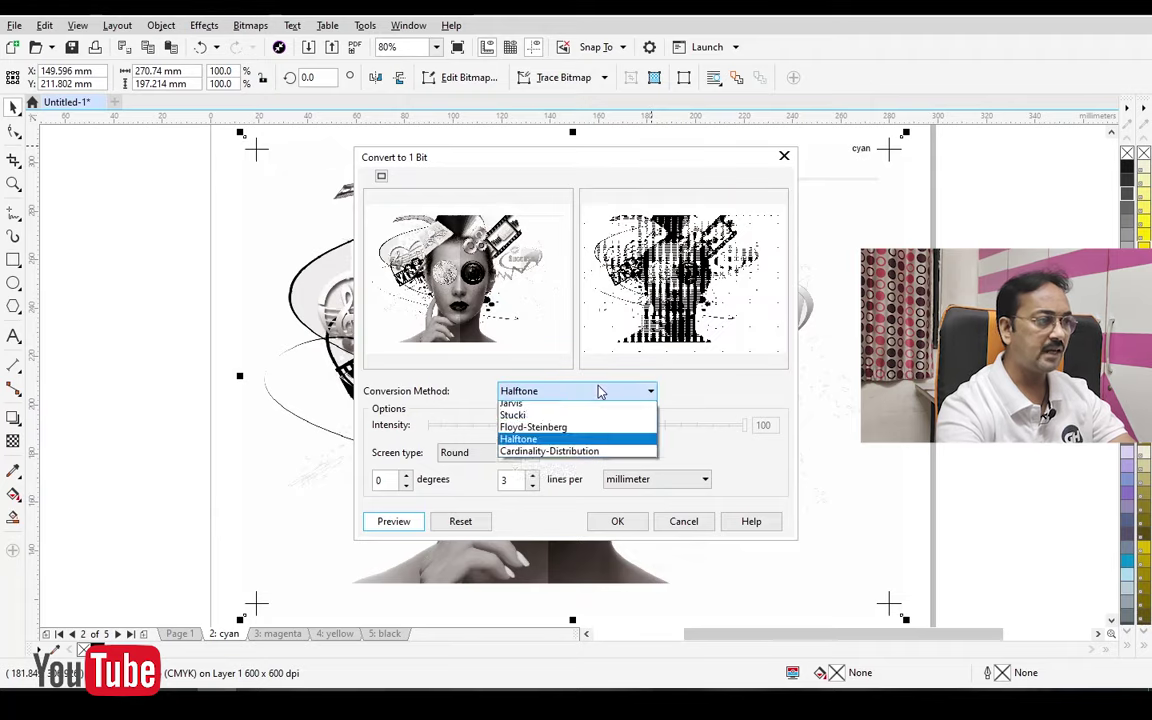
click(547, 469)
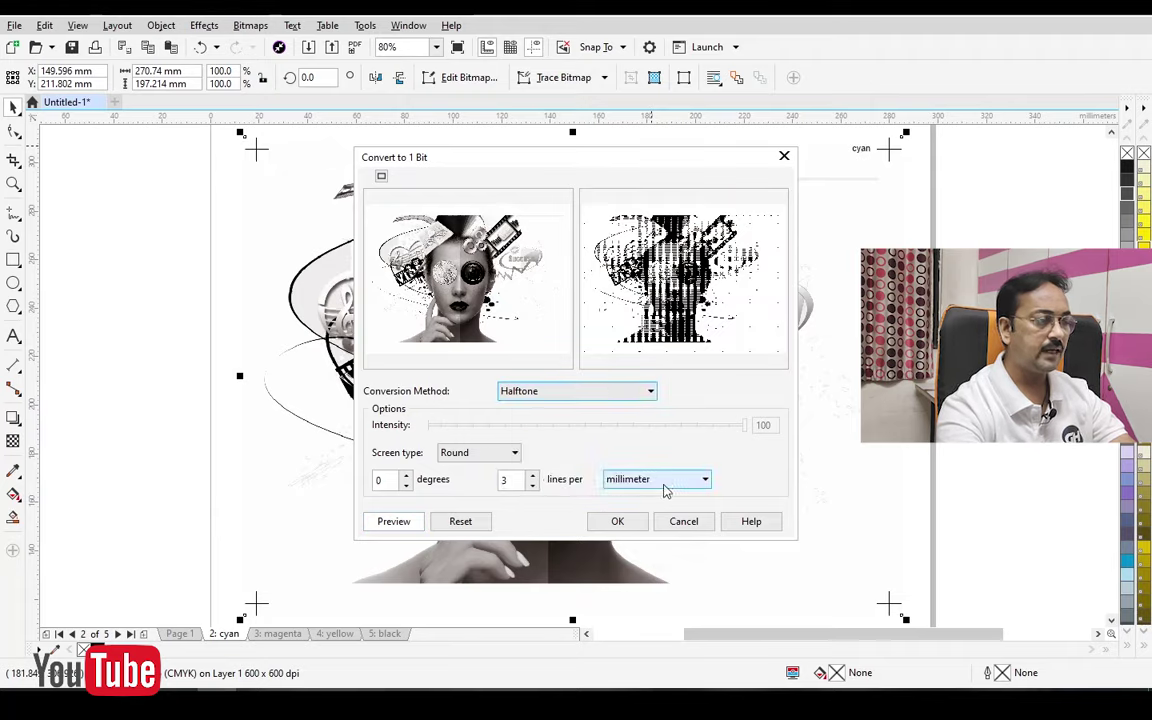
click(662, 484)
click(651, 498)
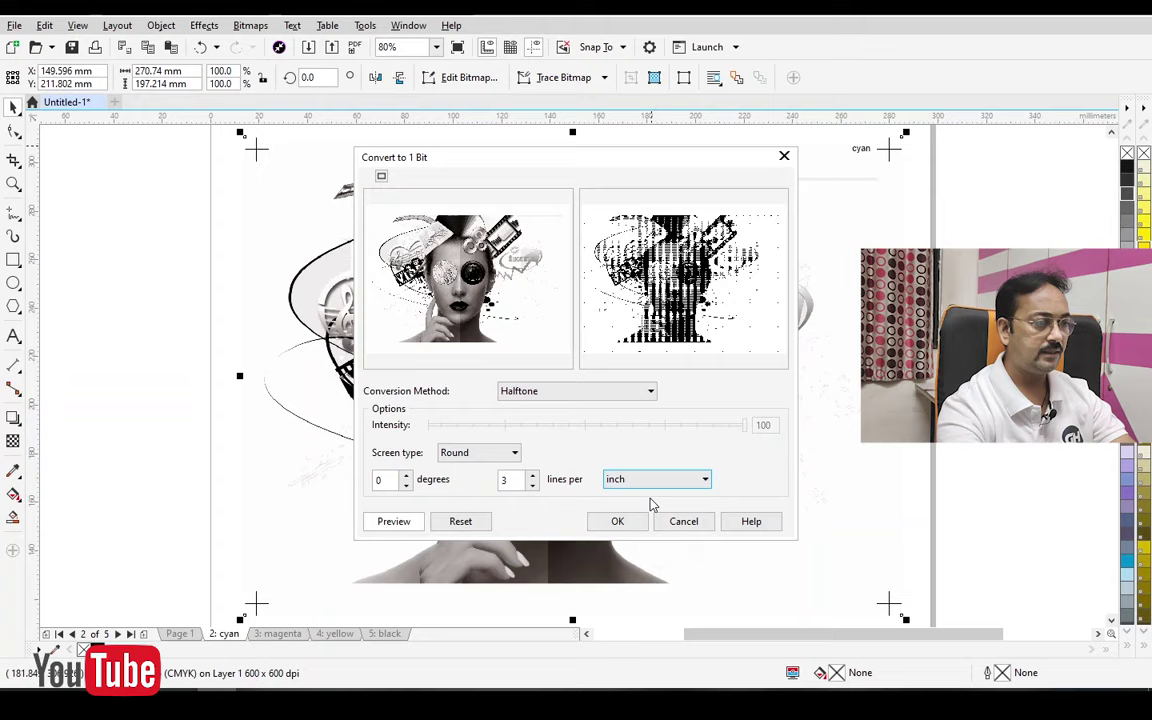
Set the cyan image's halftone screen to 15 lines per inch at an angle of 15 degrees
double_click(506, 480)
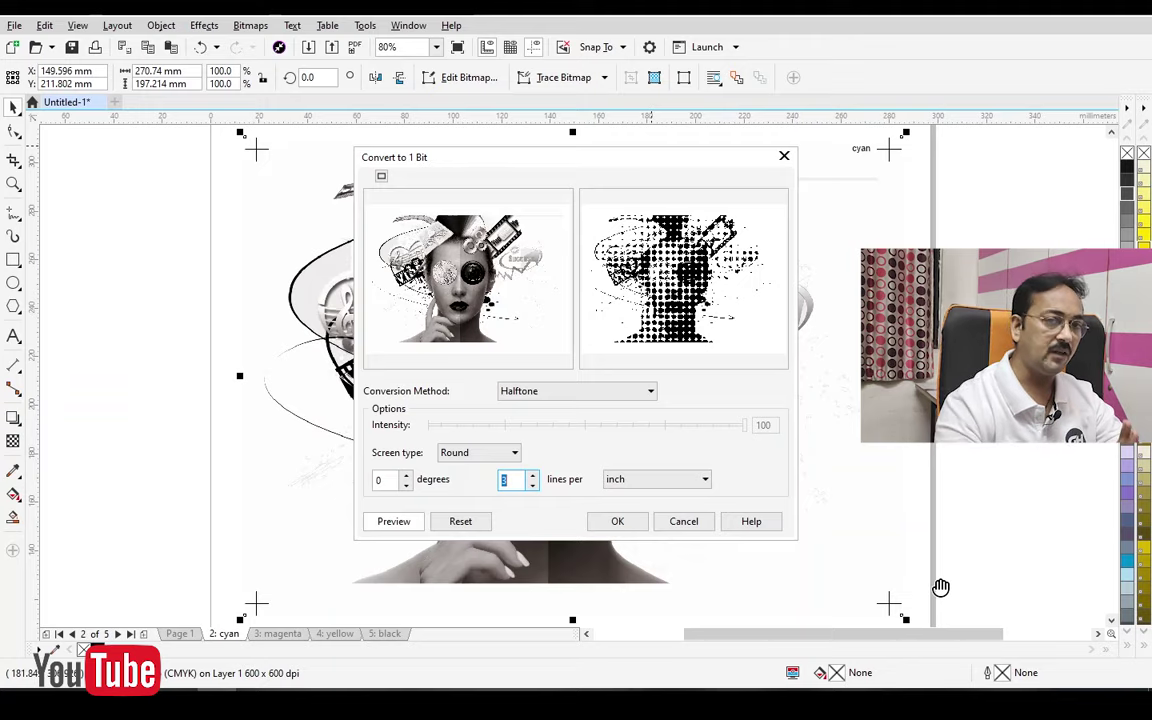
text(15)
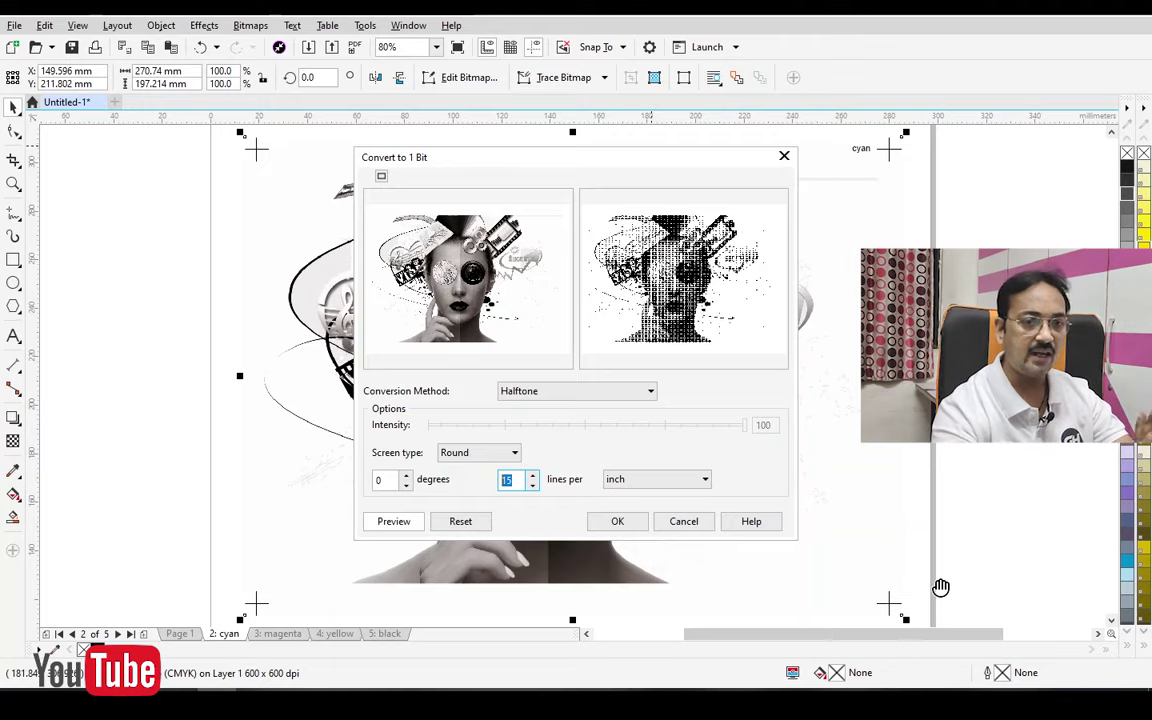
double_click(383, 480)
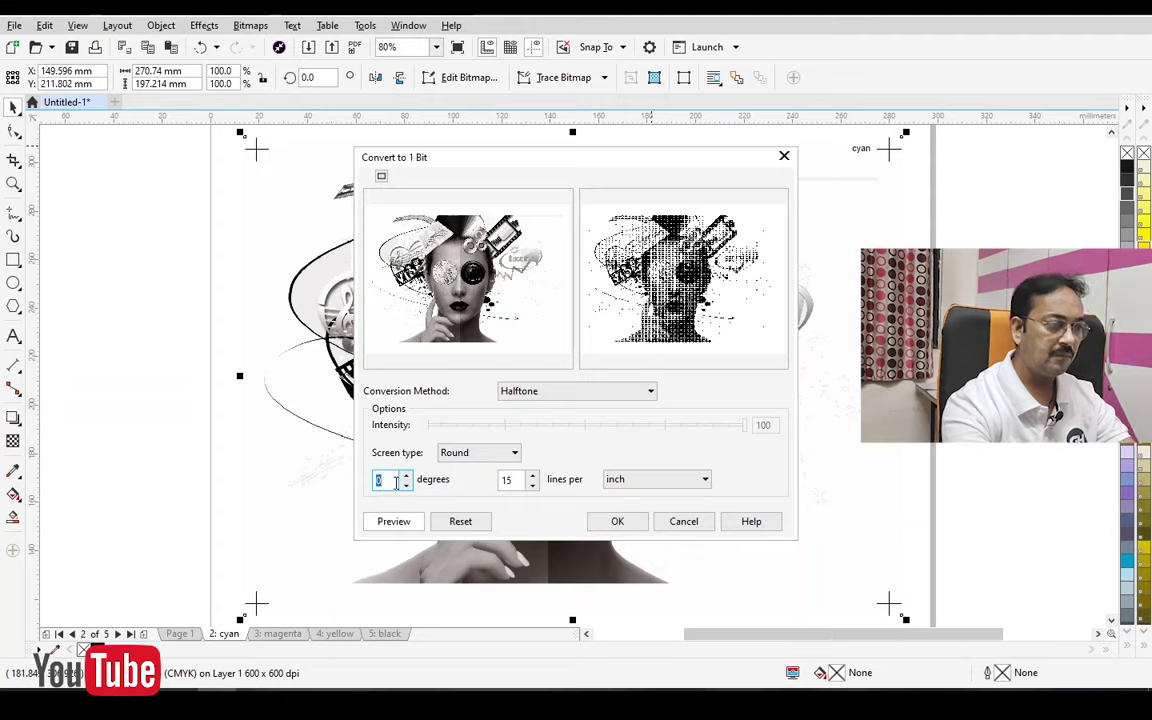
text(15)
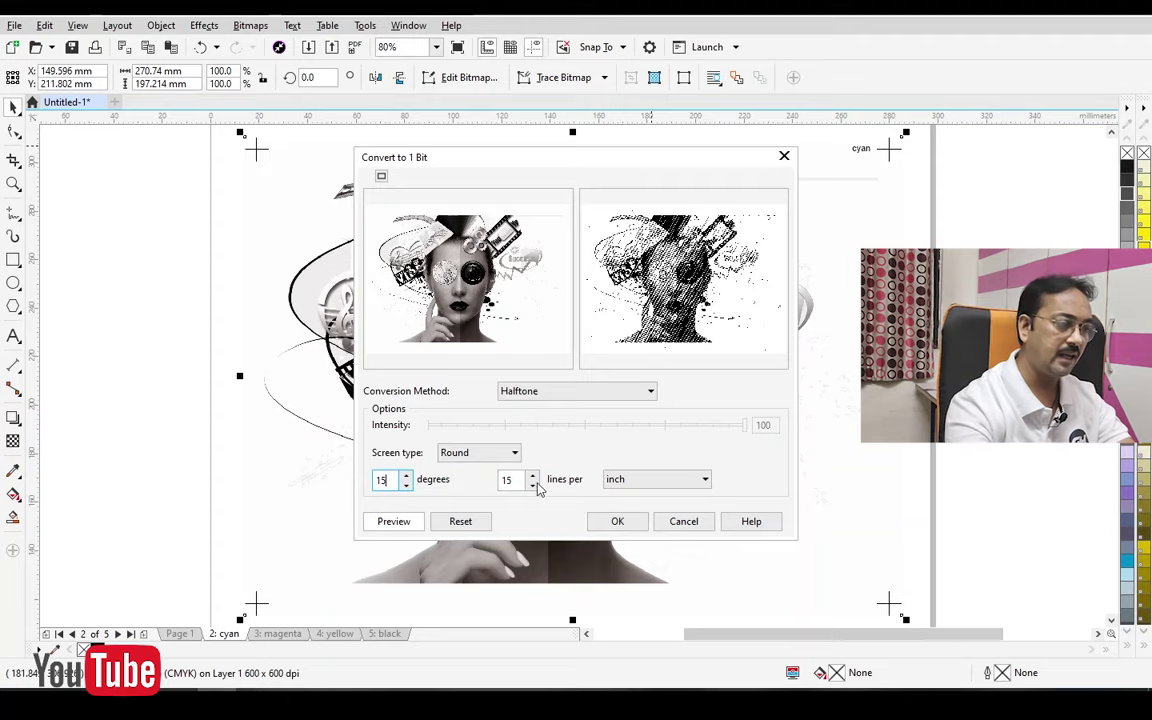
Raise the cyan halftone's line frequency to 45 lines per inch and apply the 1-bit conversion
double_click(508, 480)
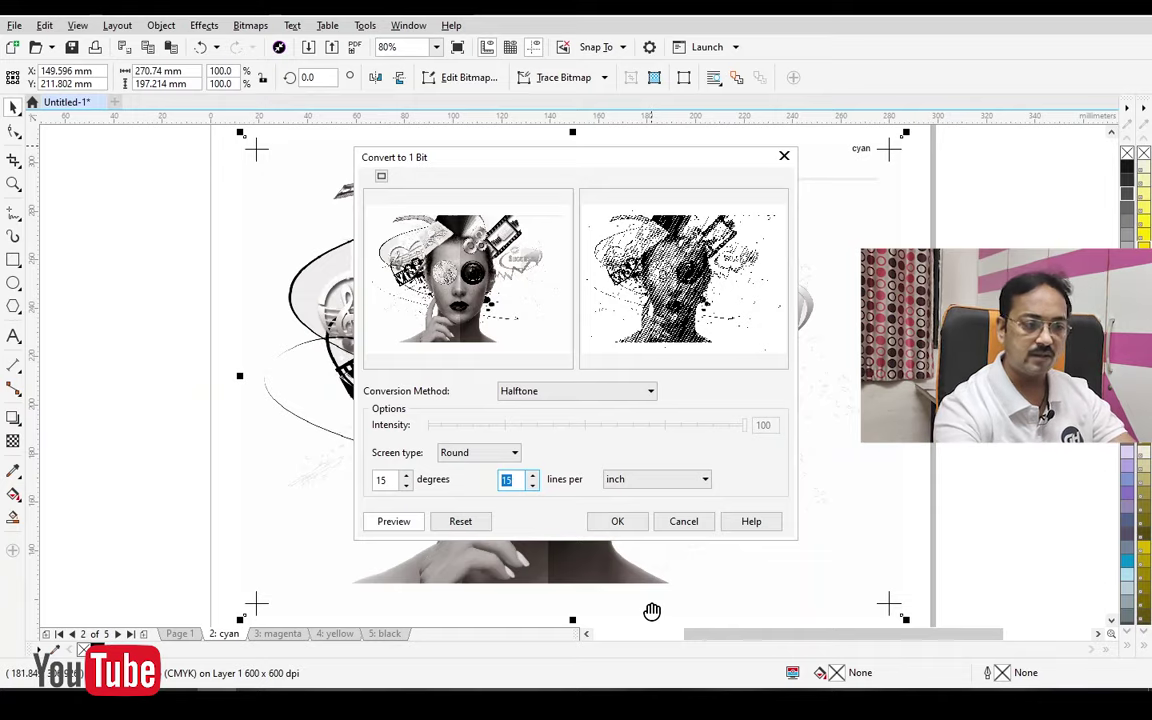
text(45)
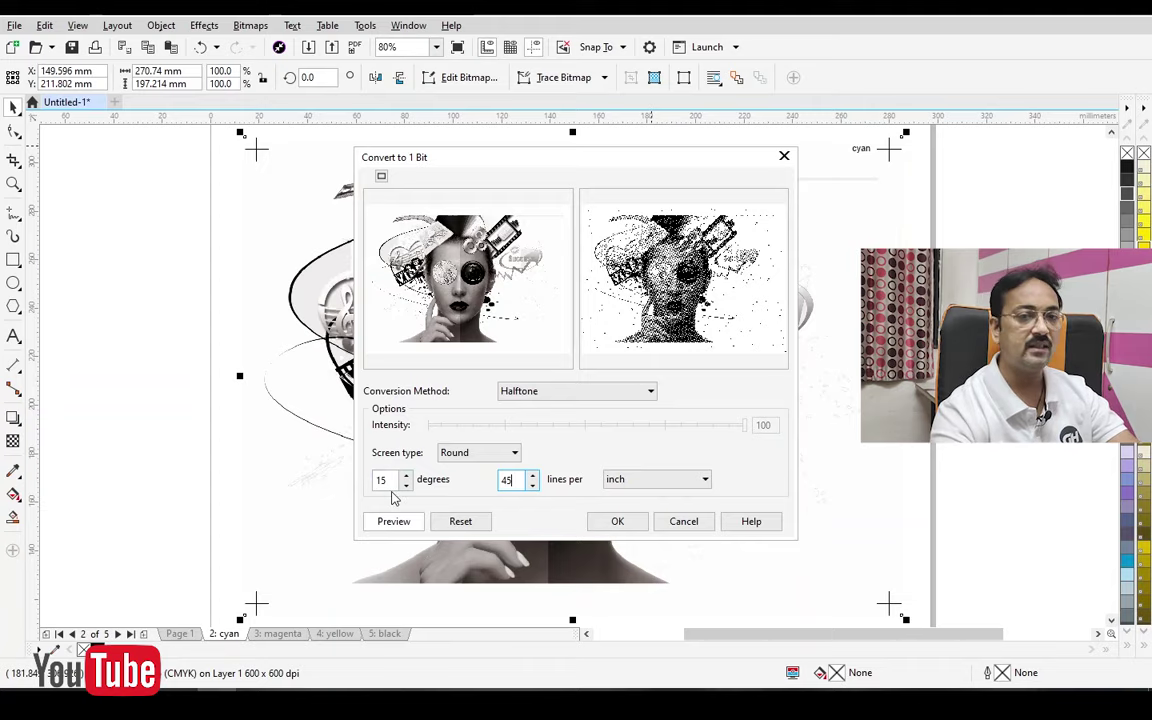
double_click(384, 480)
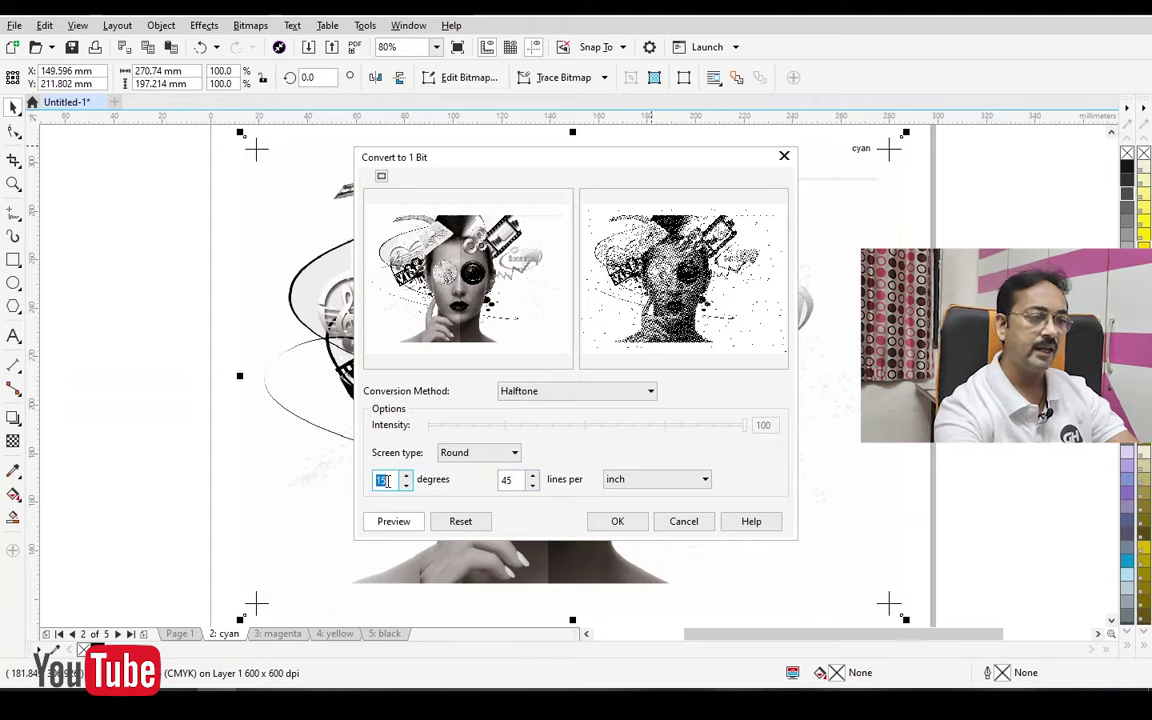
double_click(505, 481)
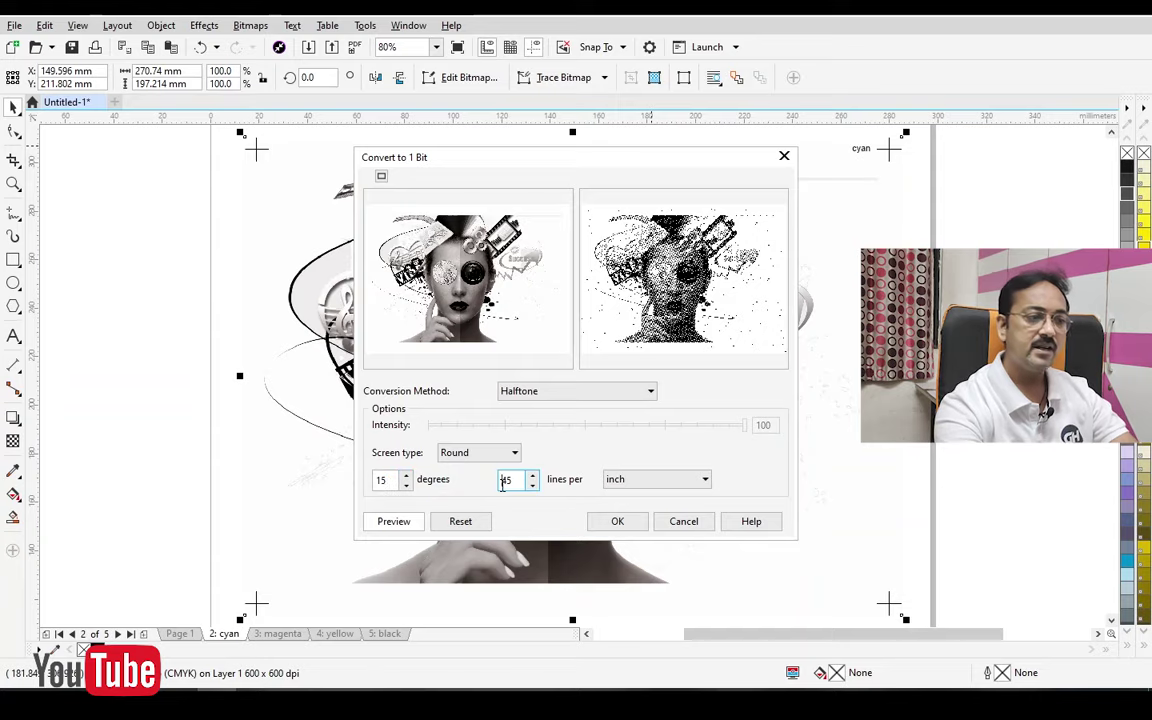
click(617, 521)
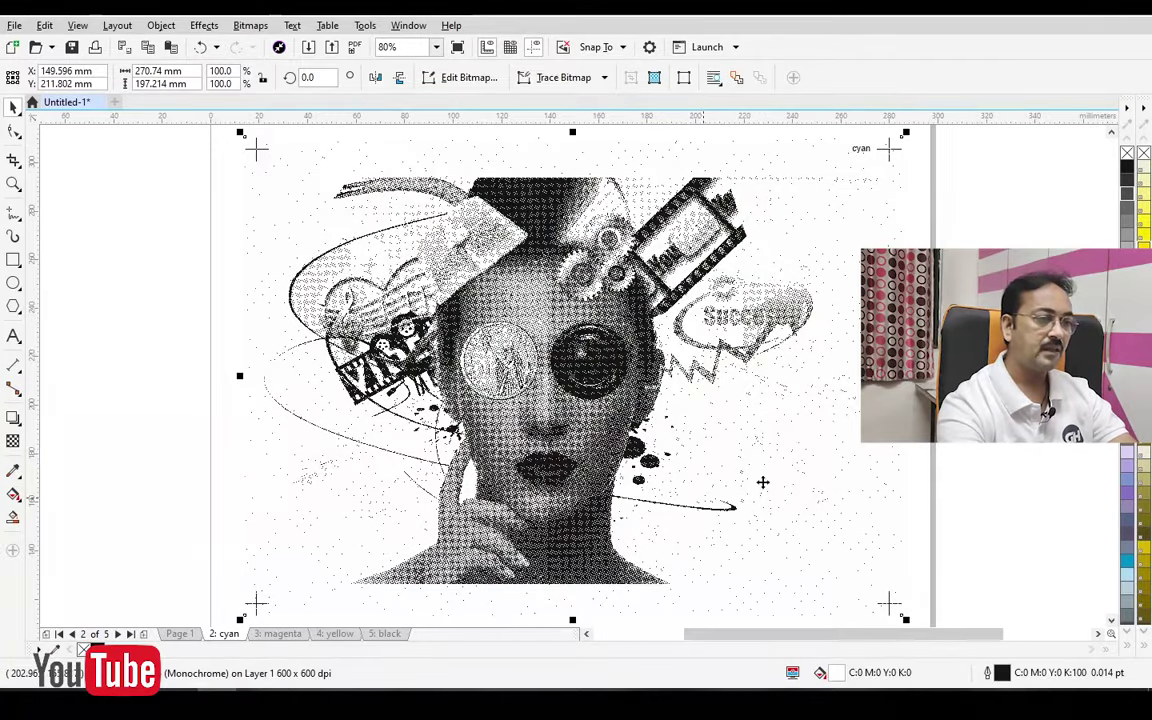
Examine the halftone dot pattern of the converted cyan image up close
key(Escape)
scroll(480, 237, up, 3)
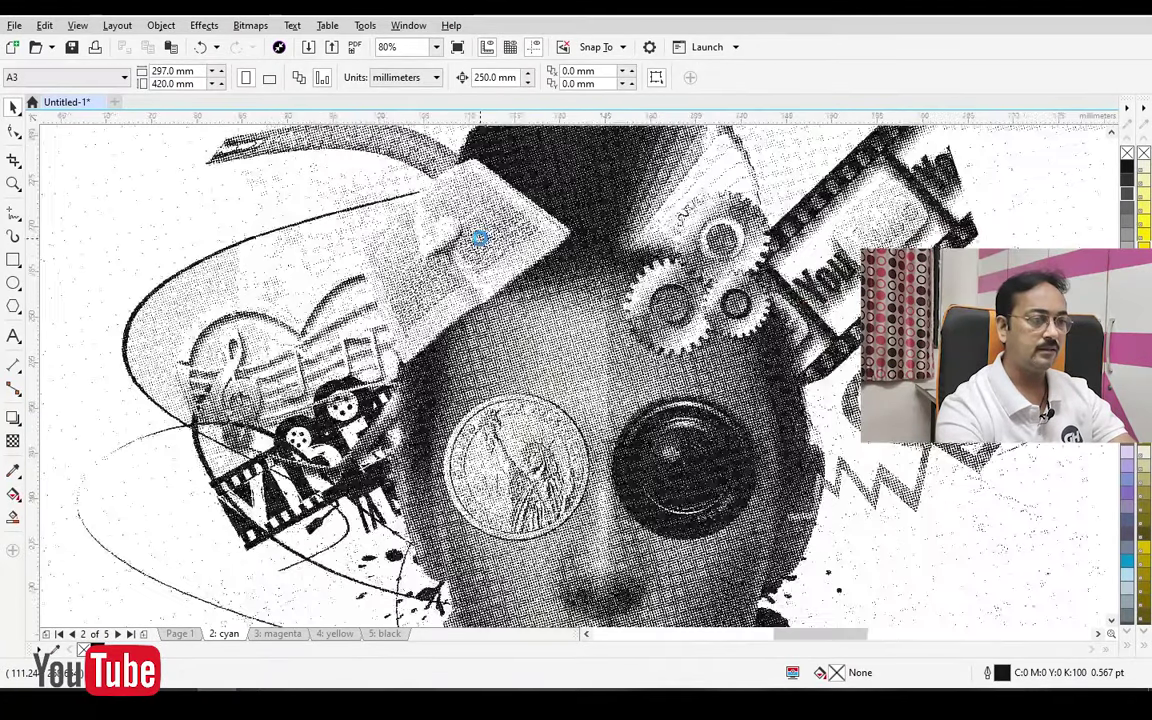
scroll(480, 237, up, 5)
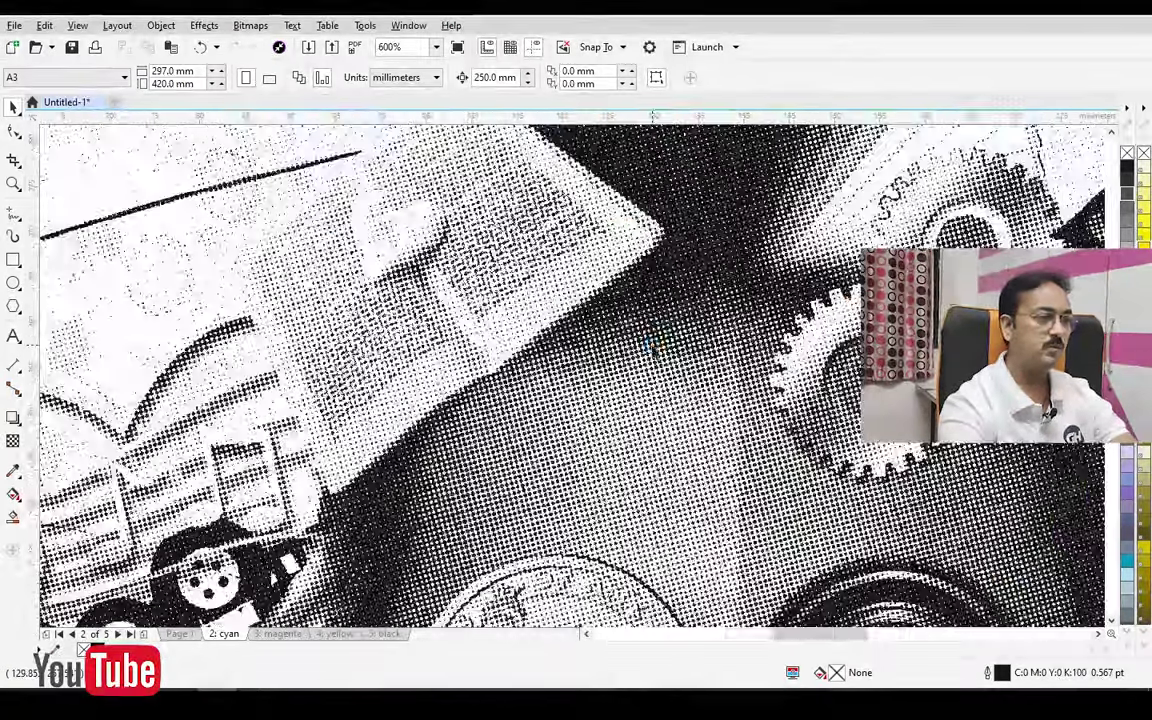
scroll(647, 346, down, 8)
click(782, 372)
scroll(782, 372, up, 1)
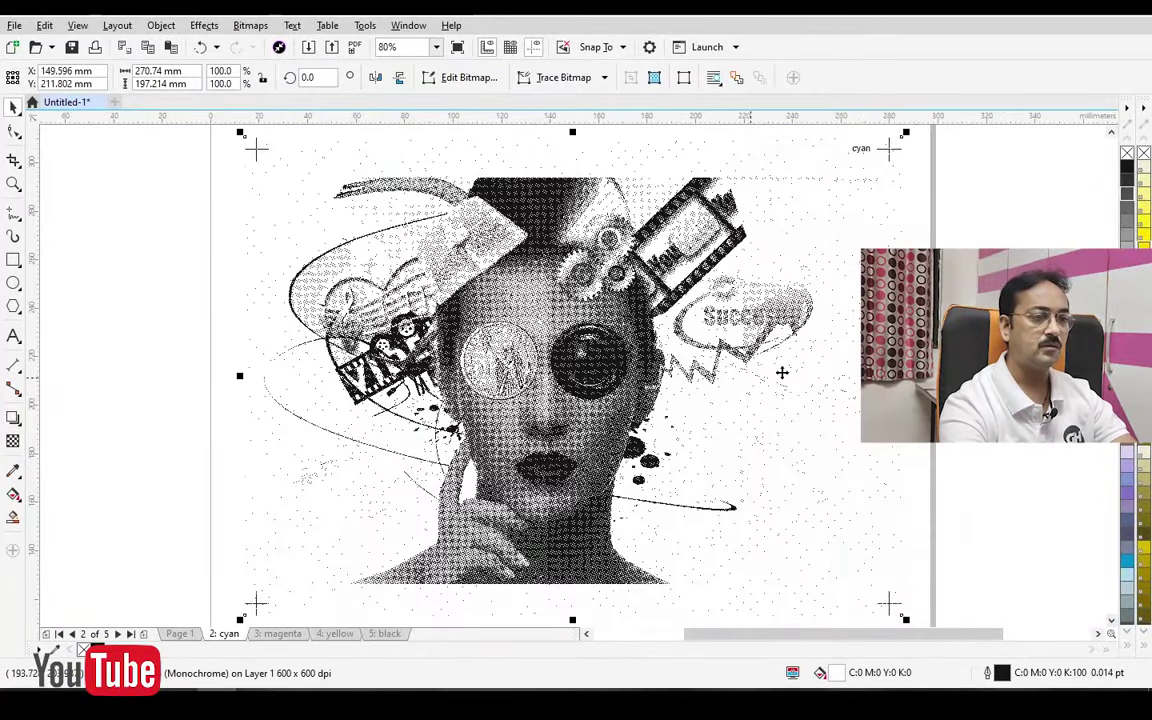
key(Escape)
Start a black-and-white (1-bit) conversion of the magenta page's image with the halftone screen angle set to 75 degrees
key(Page_Down)
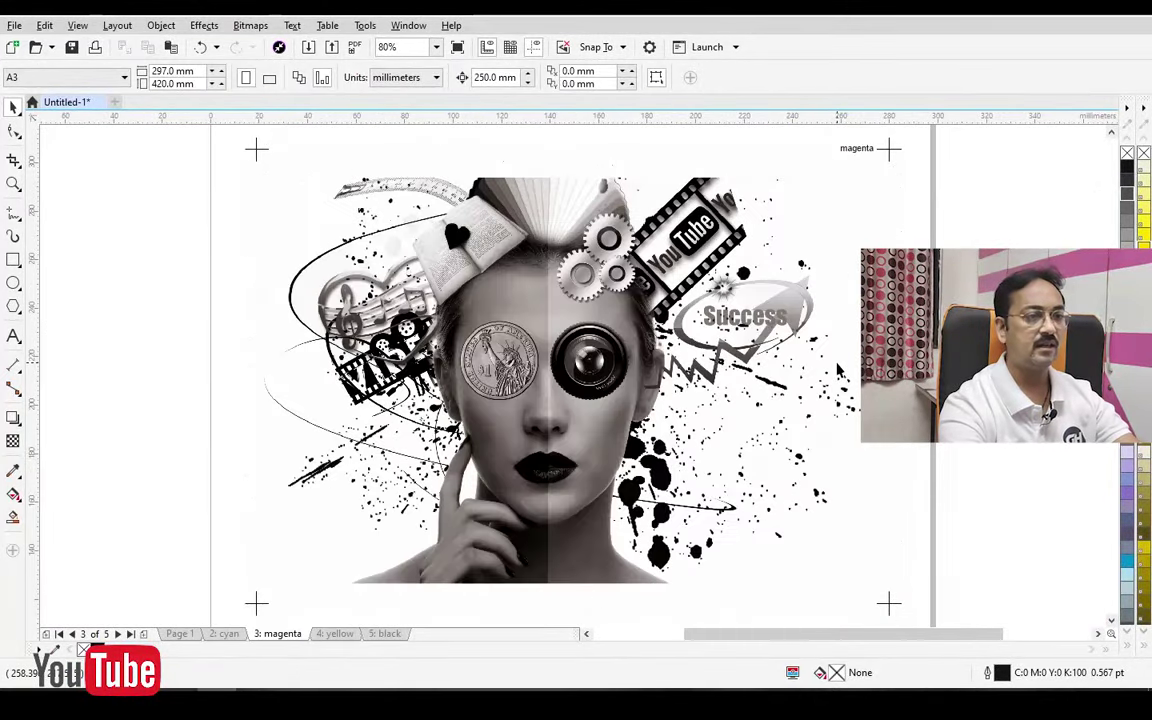
click(521, 311)
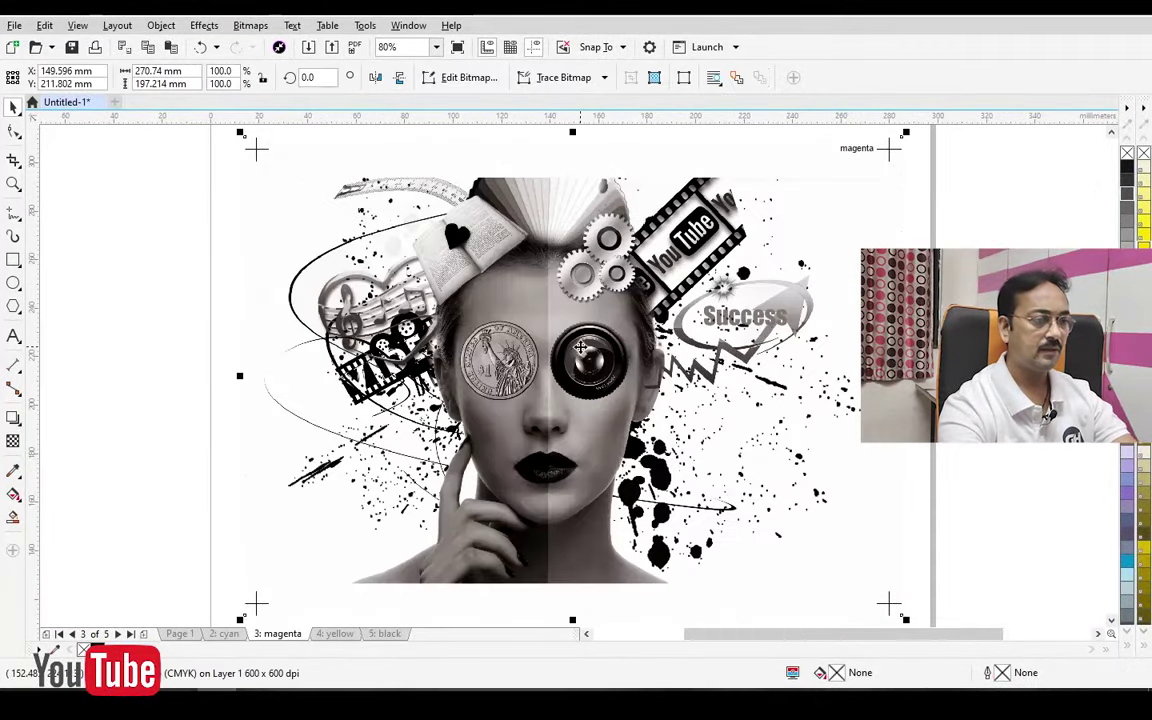
click(245, 27)
mouse_move(267, 184)
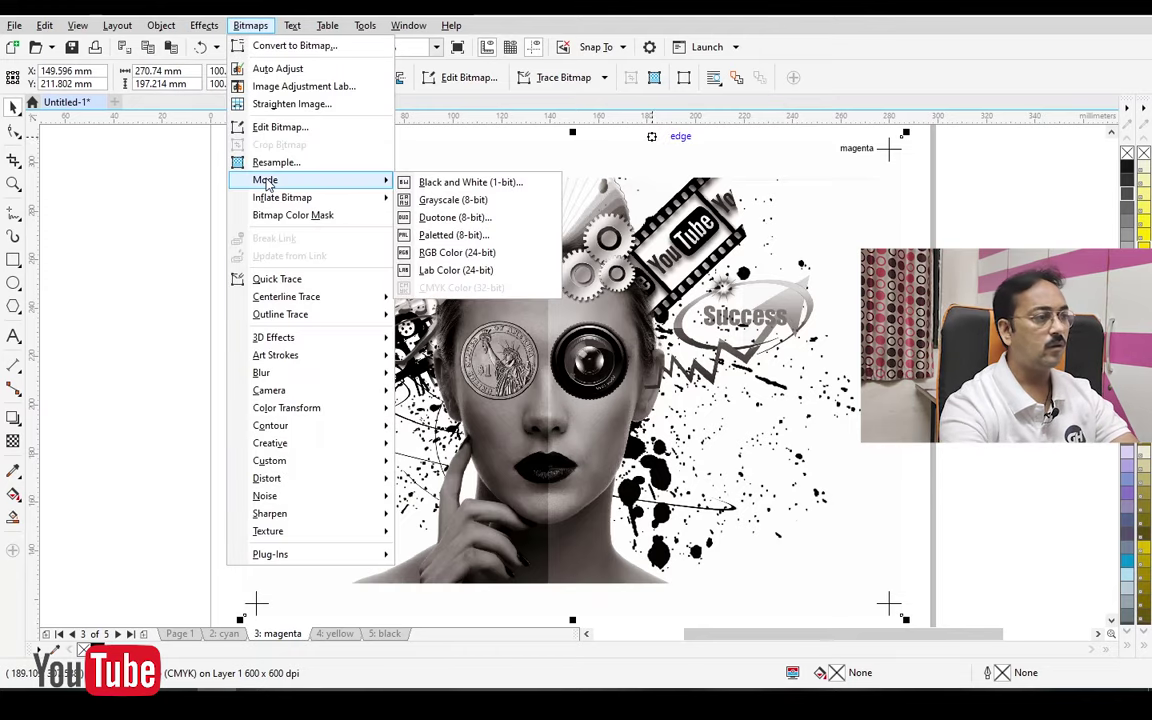
click(420, 182)
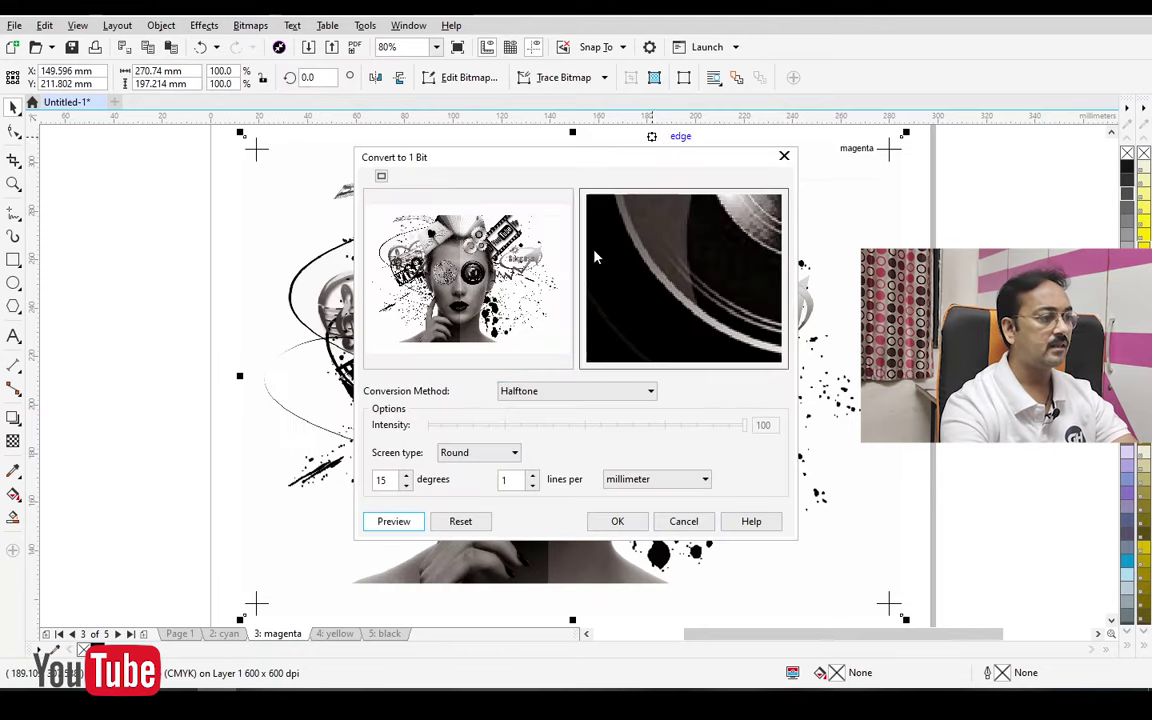
double_click(382, 481)
text(75)
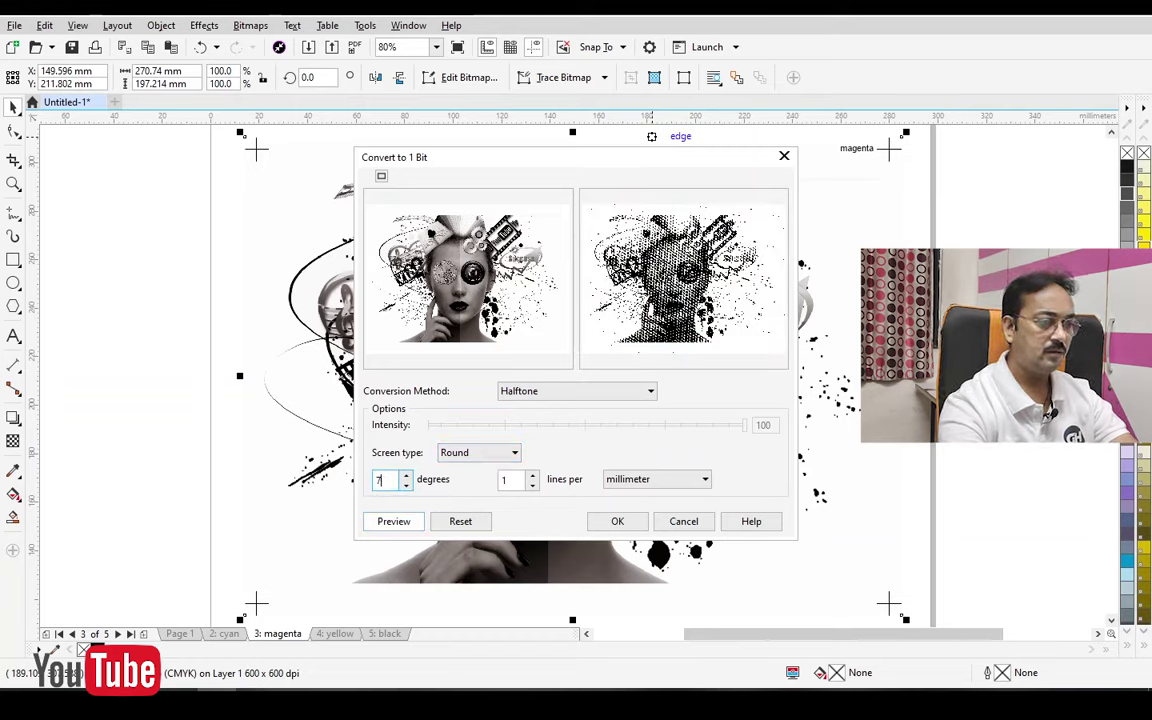
Set the magenta halftone's frequency to 45 lines per inch and apply the 1-bit conversion
click(628, 481)
click(641, 497)
double_click(506, 481)
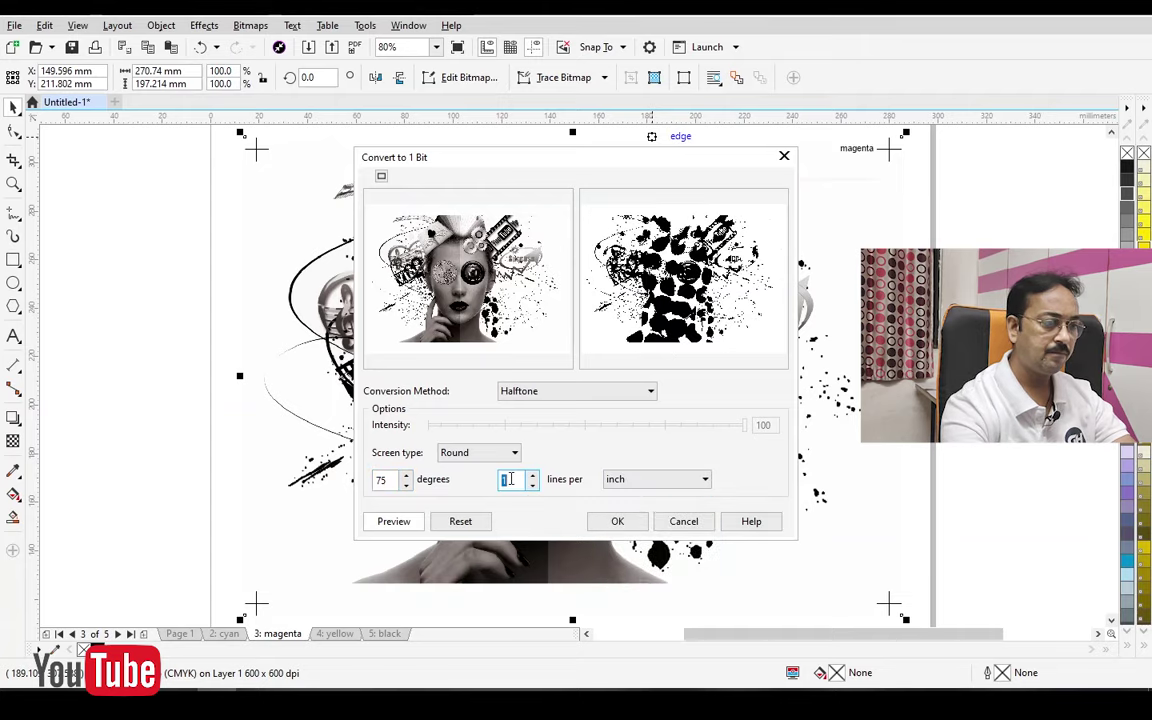
text(45)
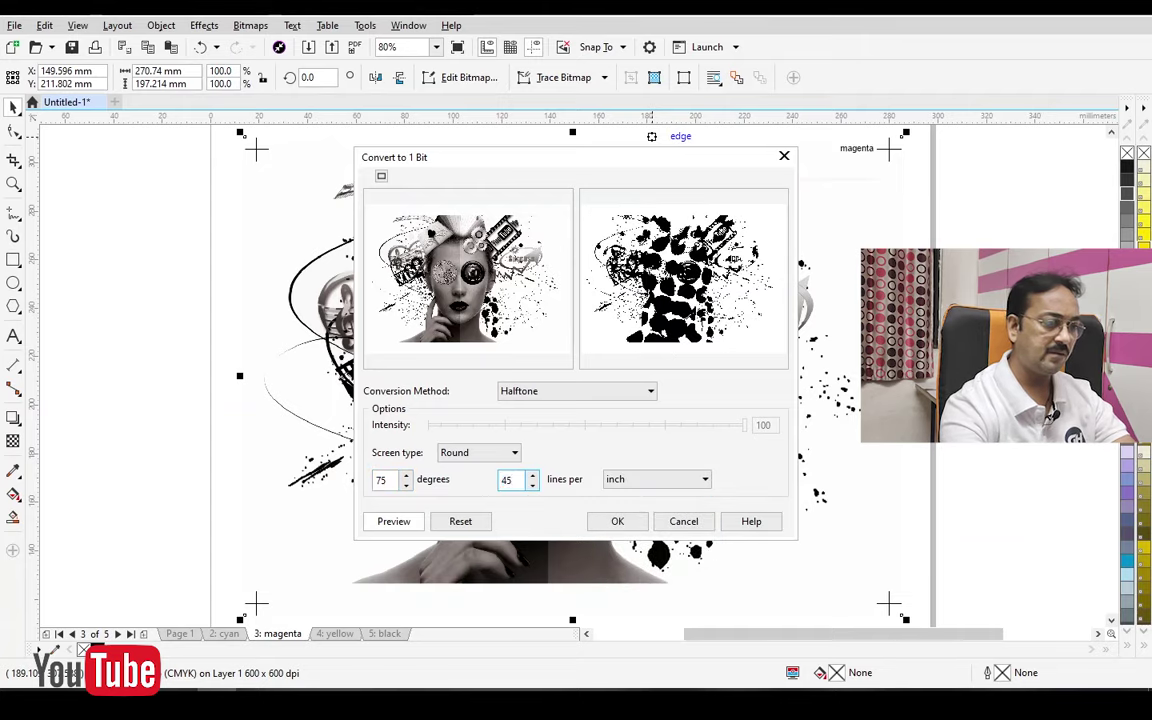
key(shift+Tab)
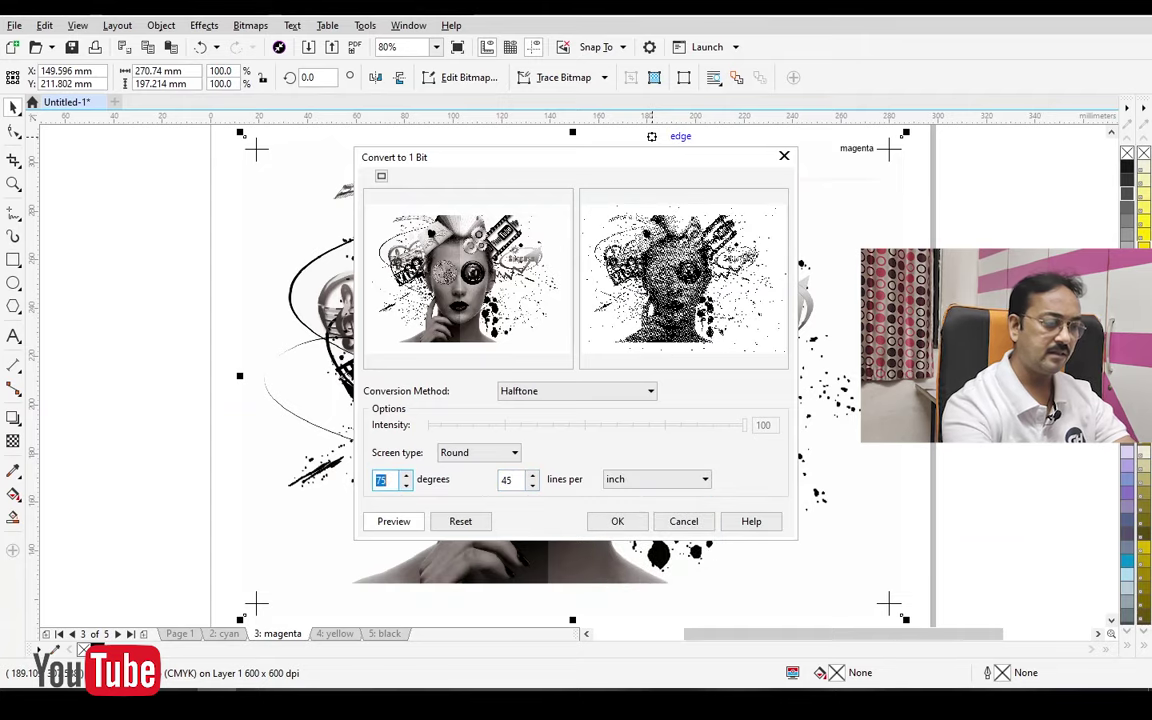
click(610, 521)
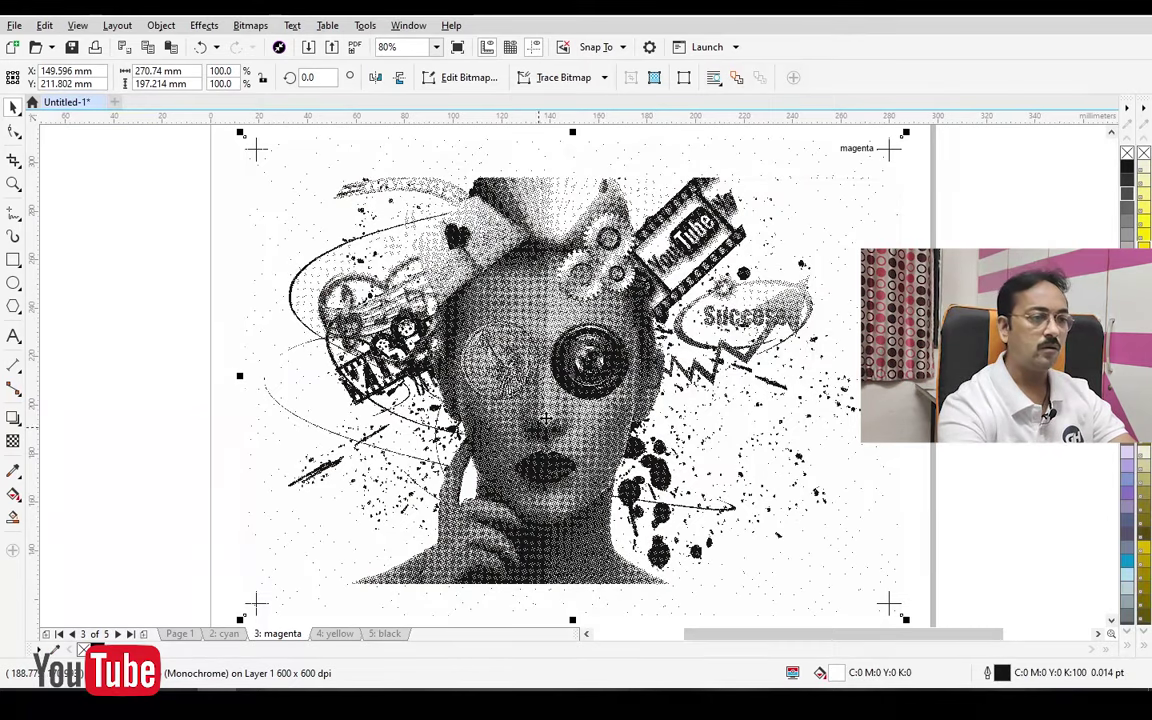
Inspect the dots of the converted magenta image around the book and gears up close
drag(313, 151, 665, 280)
scroll(527, 560, up, 1)
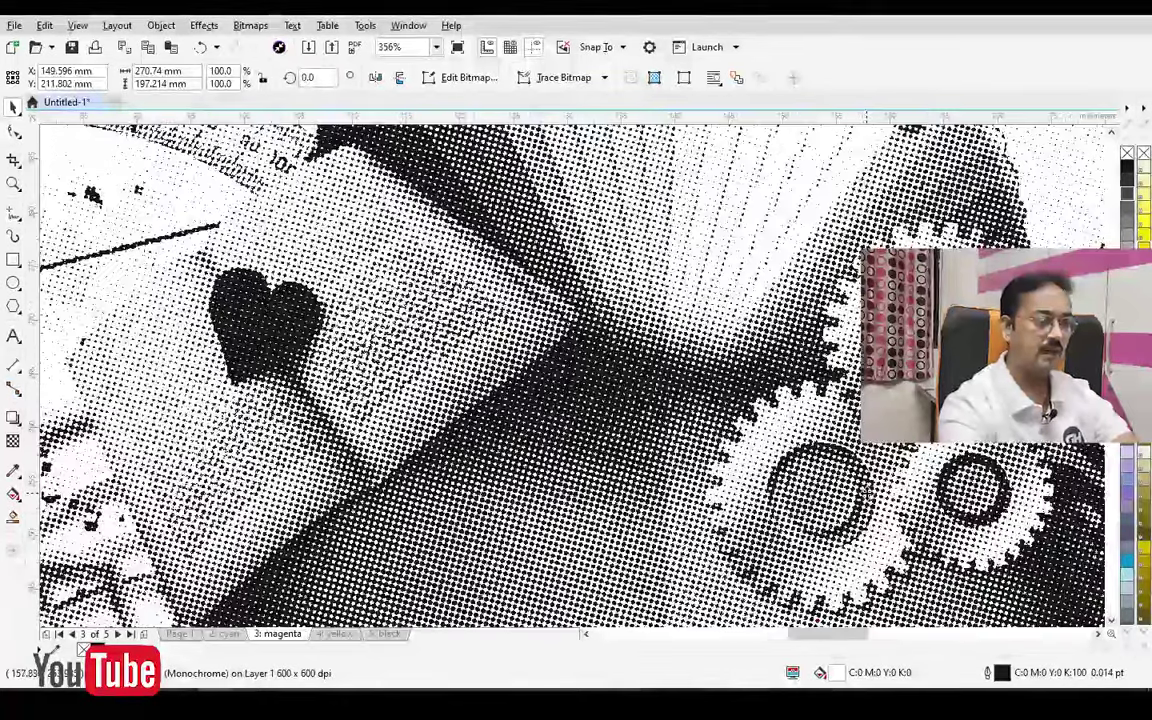
key(shift+F4)
click(910, 477)
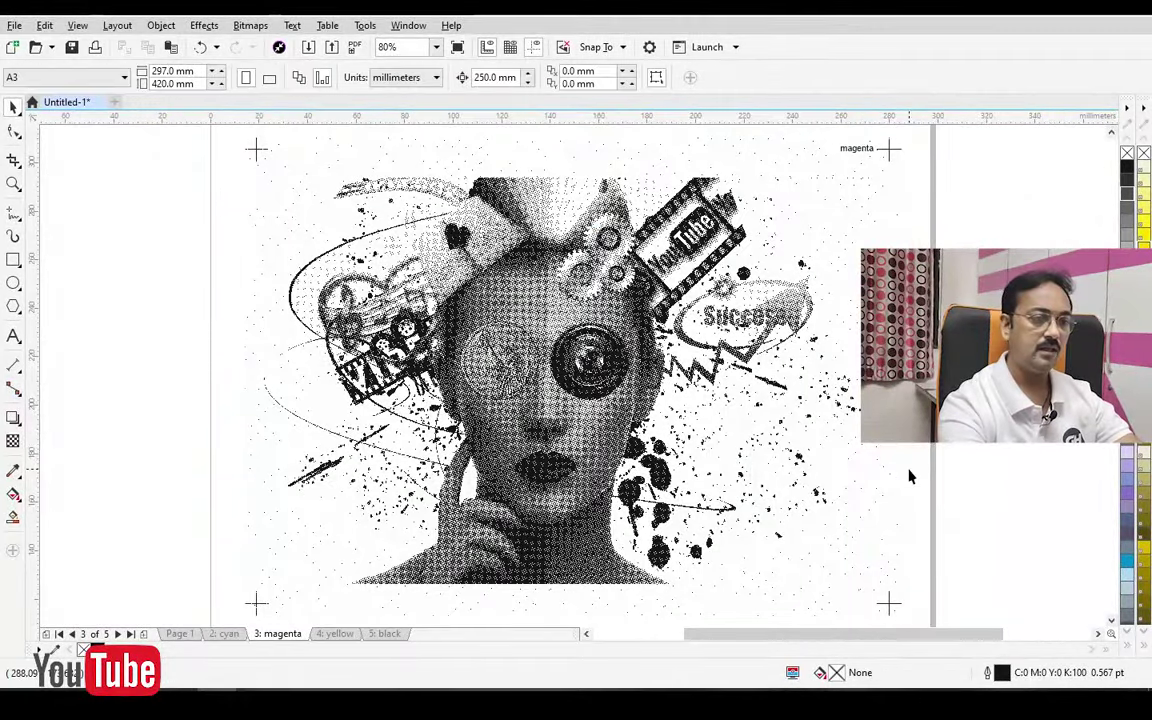
Start a black-and-white (1-bit) conversion of the yellow page's image with the halftone screen angle set to 0 degrees
key(Page_Down)
click(369, 228)
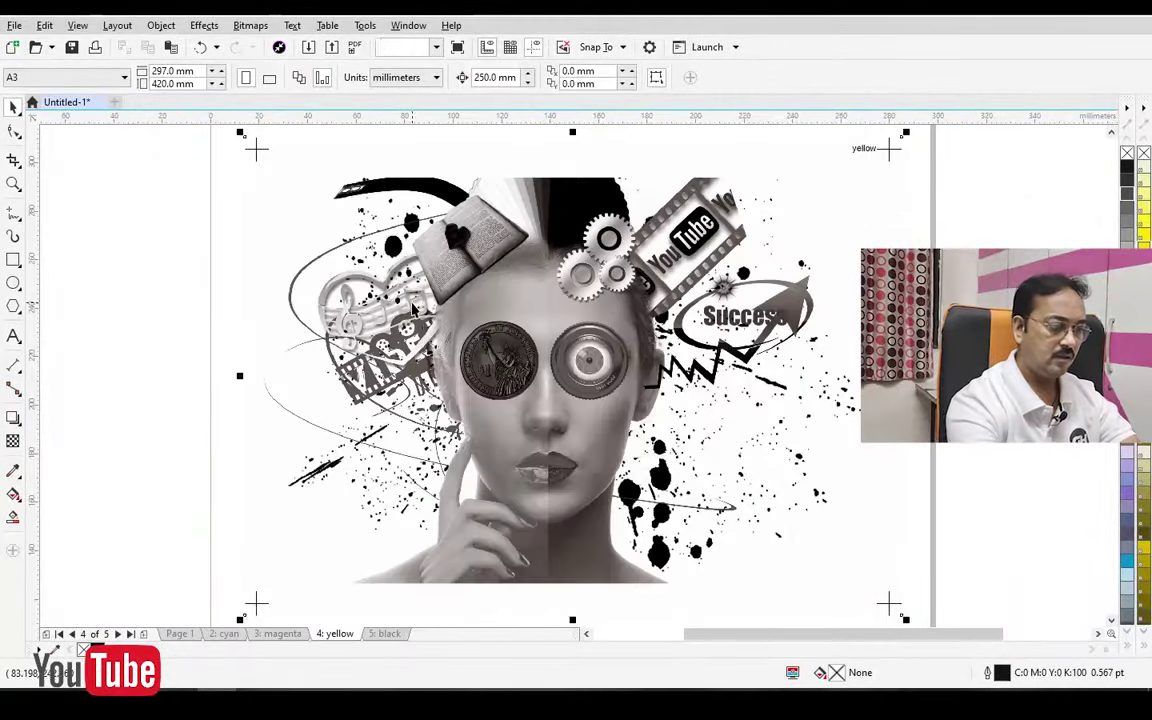
click(250, 25)
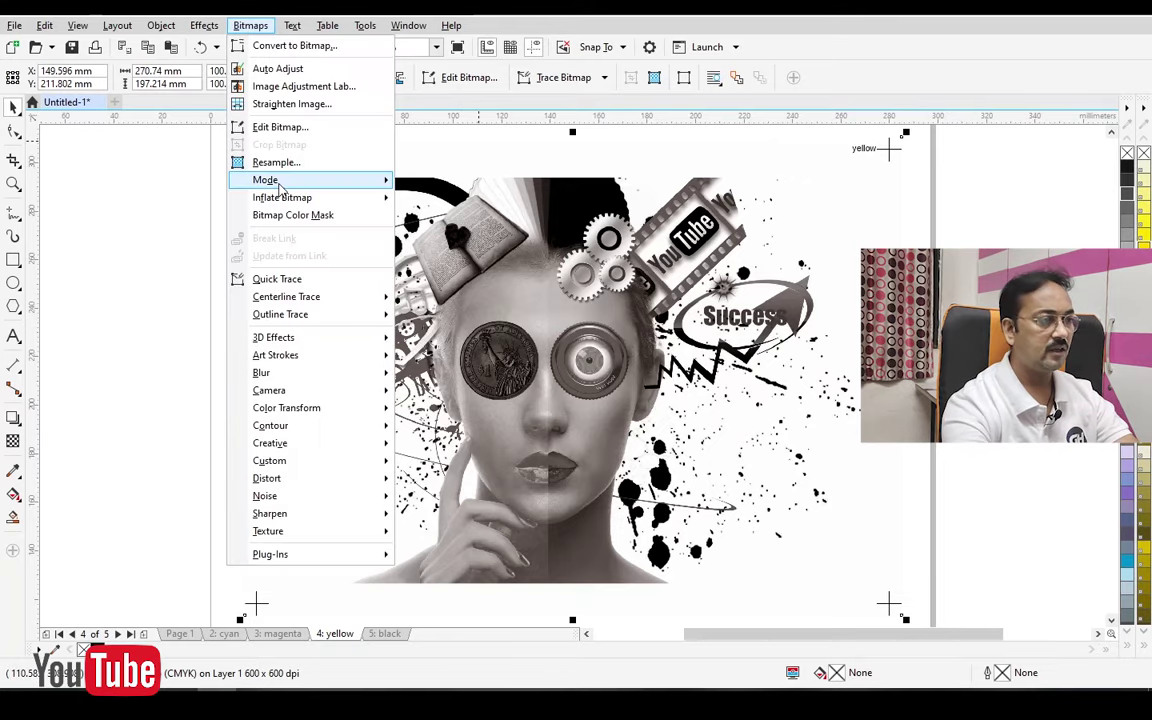
mouse_move(279, 183)
click(465, 180)
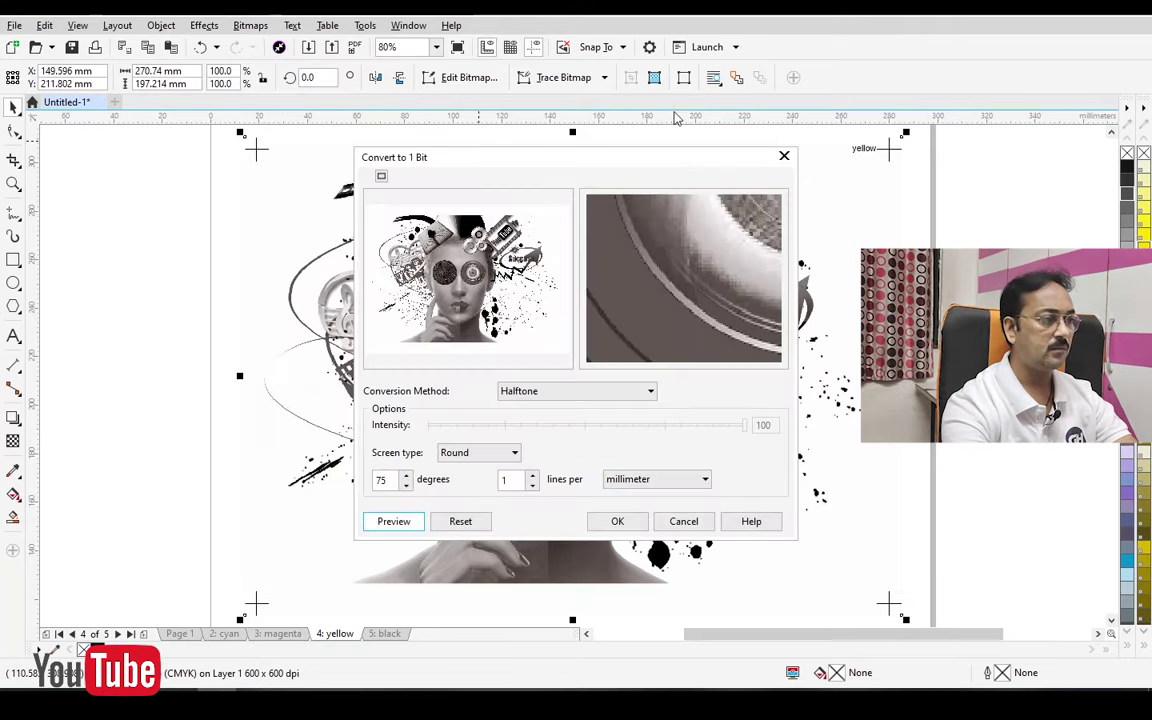
double_click(398, 480)
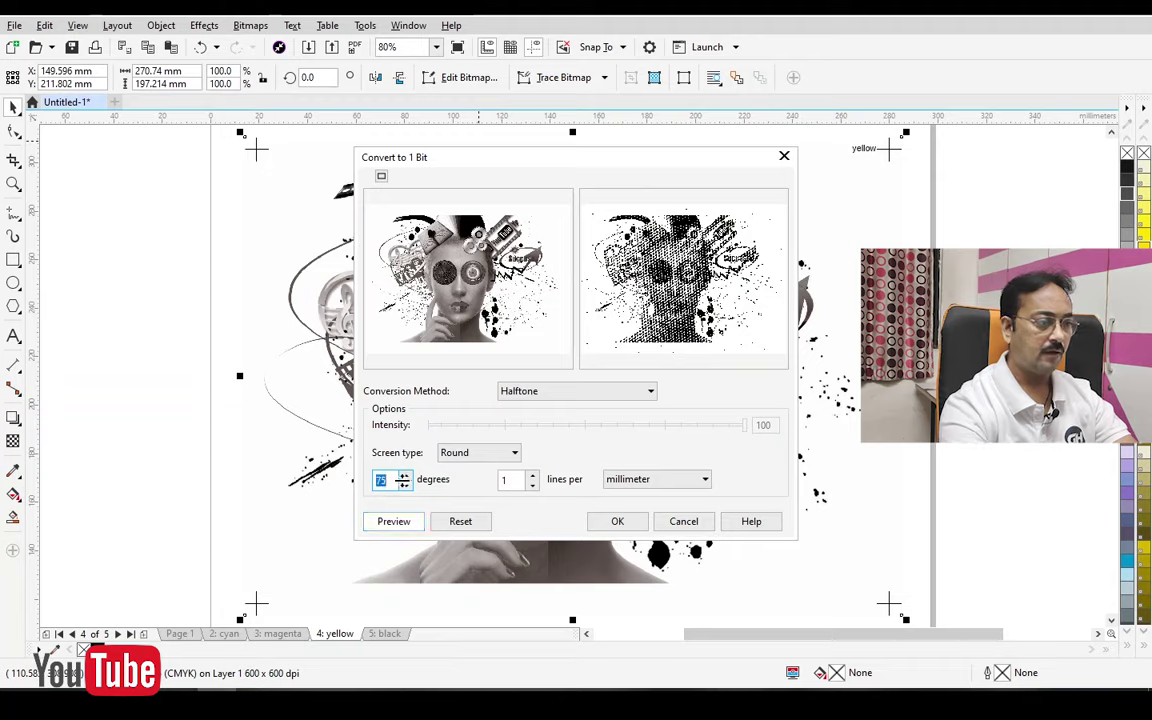
text(0)
key(Tab)
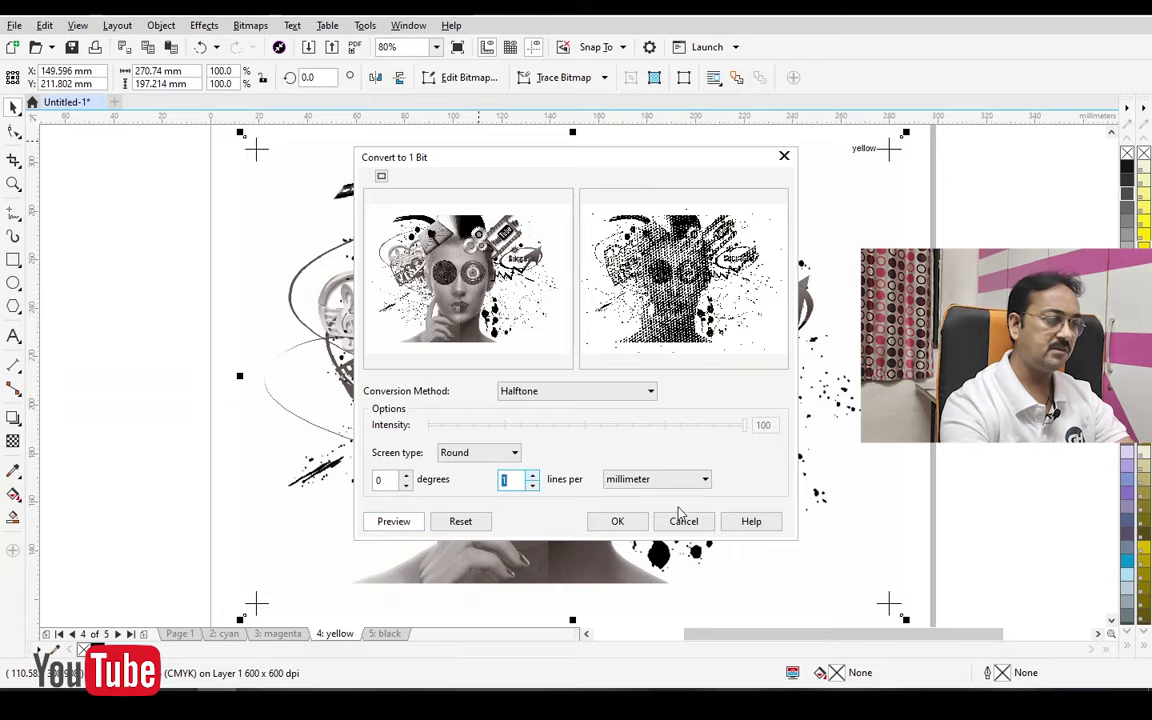
Set the yellow halftone's frequency to 45 lines per inch and apply the 1-bit conversion
click(694, 480)
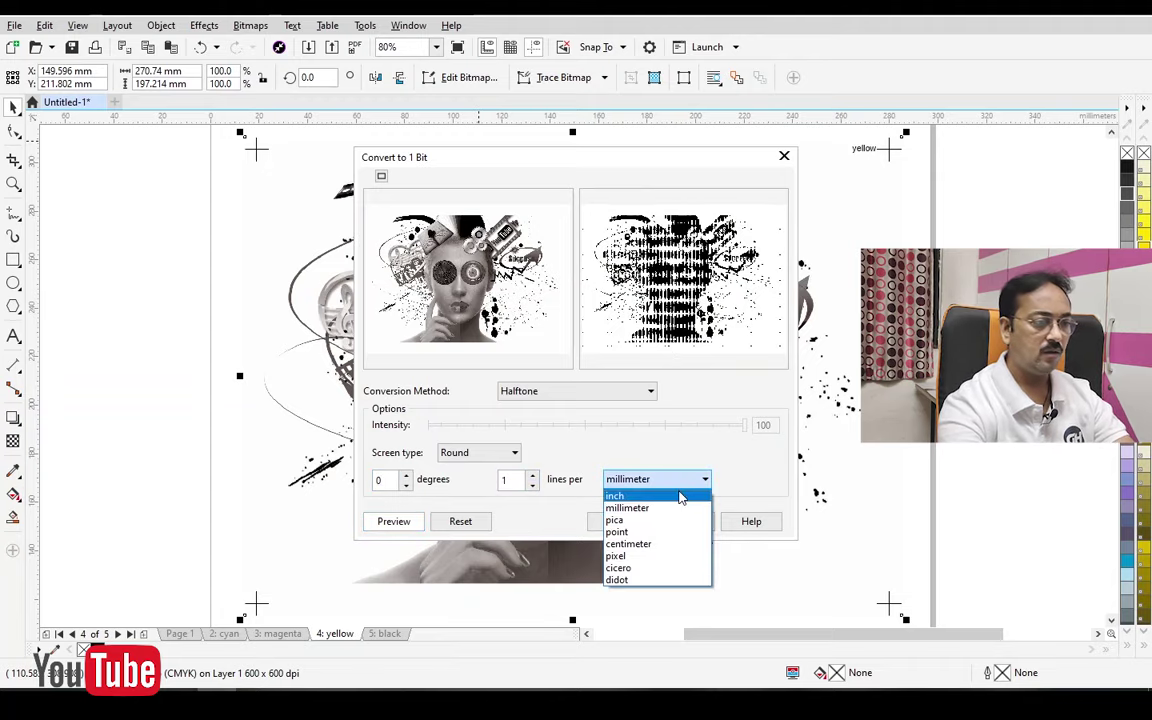
click(679, 497)
double_click(512, 480)
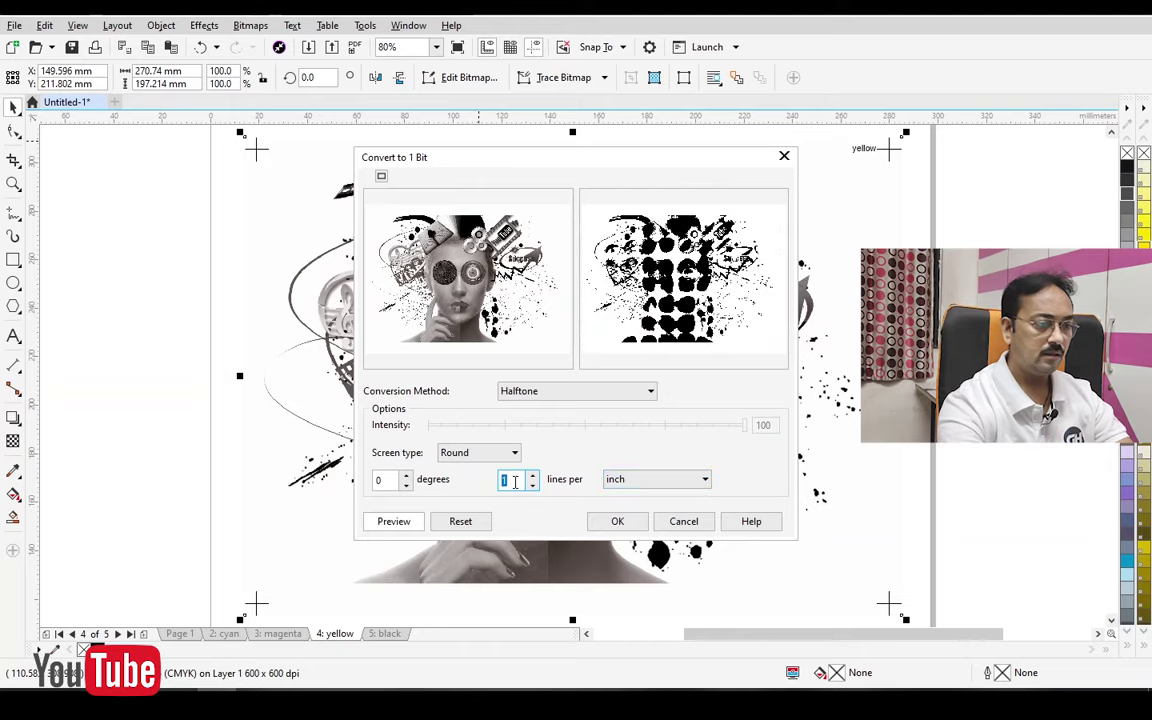
text(45)
key(shift+Tab)
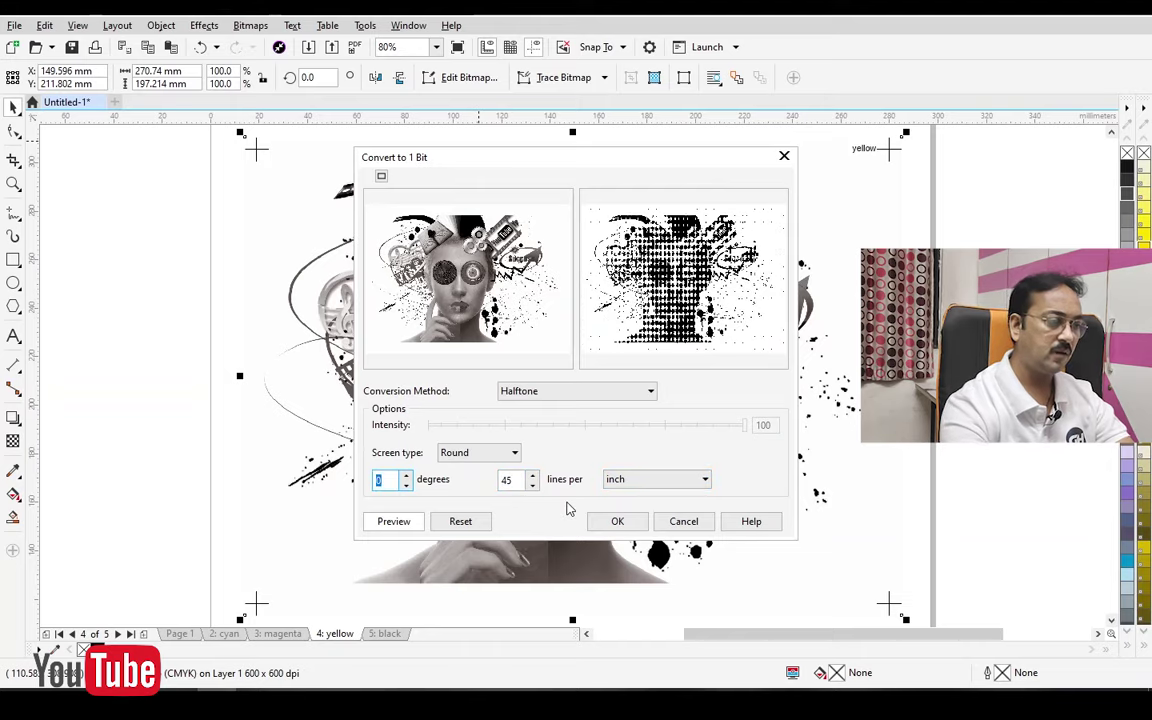
click(617, 522)
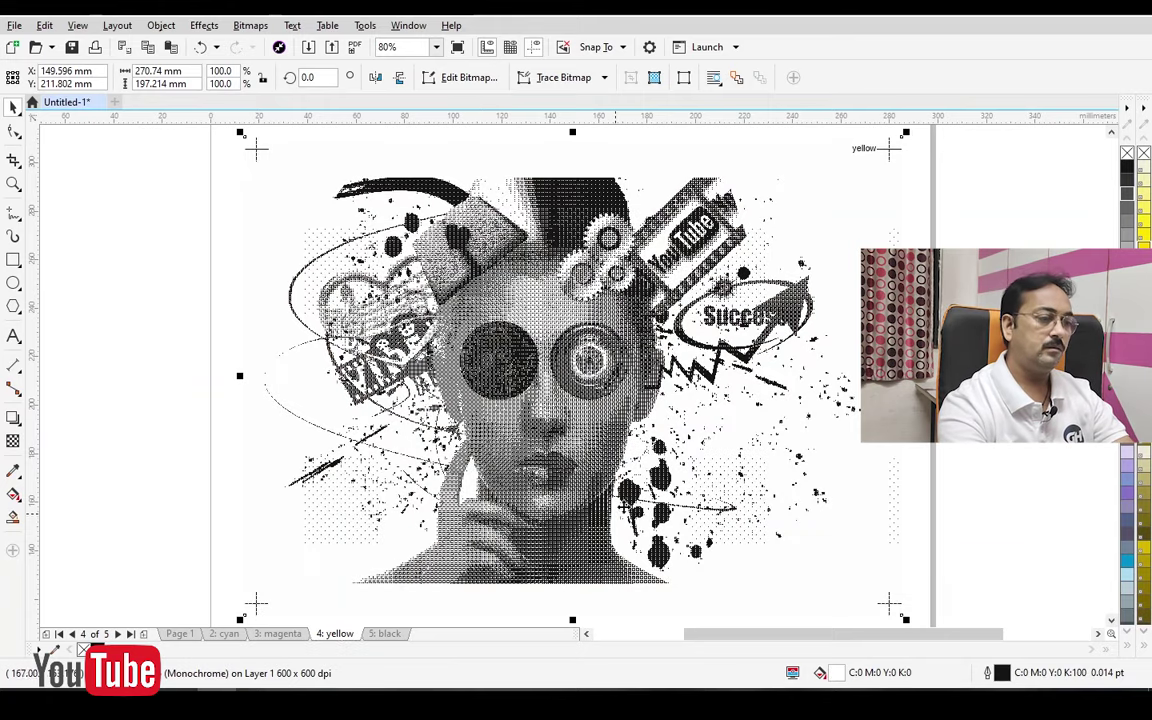
Inspect the halftone dots of the converted yellow image around the book and gears up close
click(755, 358)
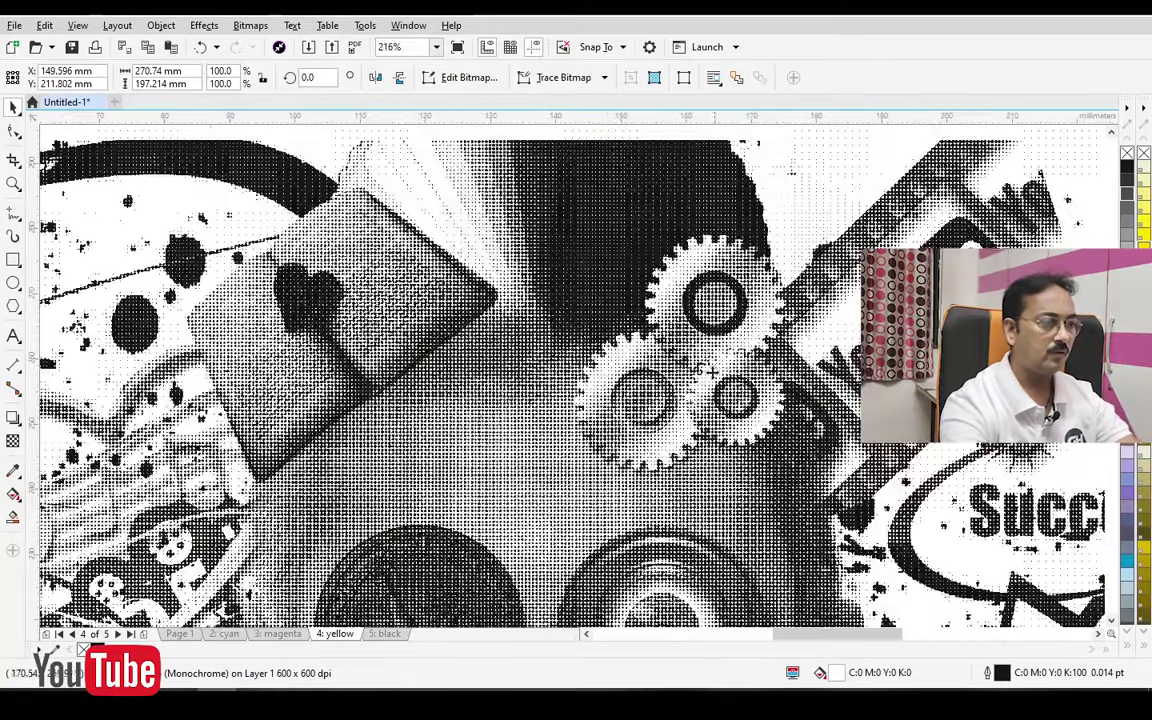
click(818, 509)
key(shift+F4)
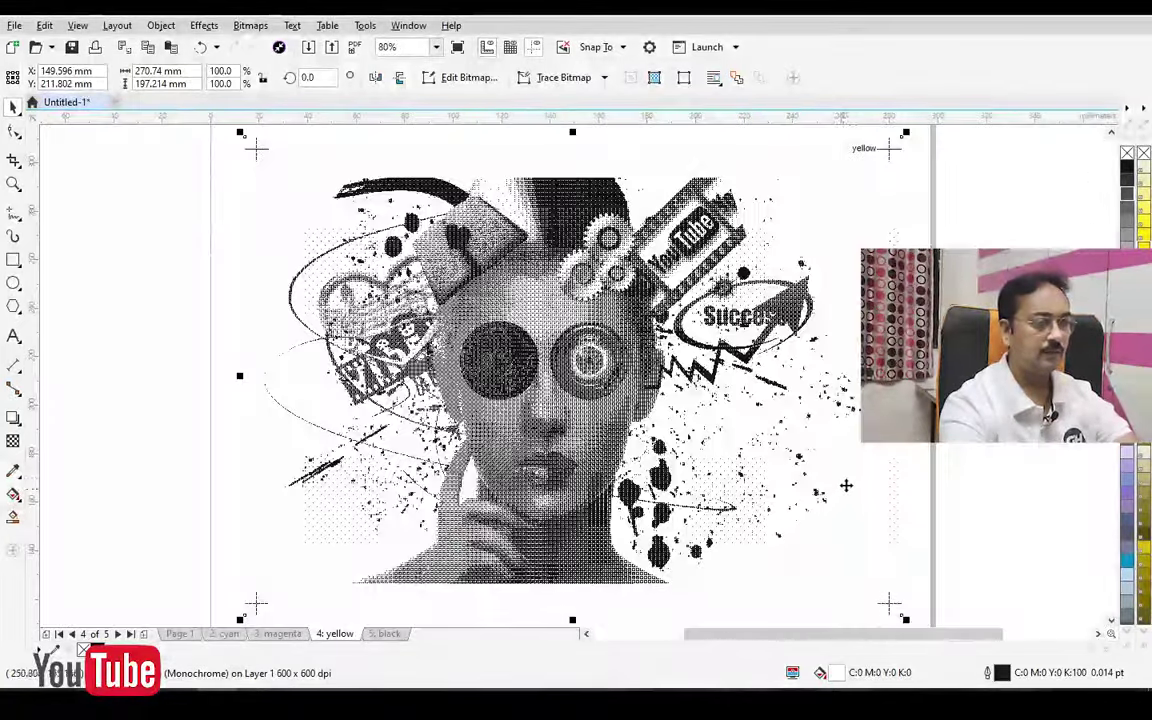
key(space)
Start a black-and-white (1-bit) conversion of the black page's image, with the frequency unit in inches and the screen angle at 45 degrees
key(Page_Down)
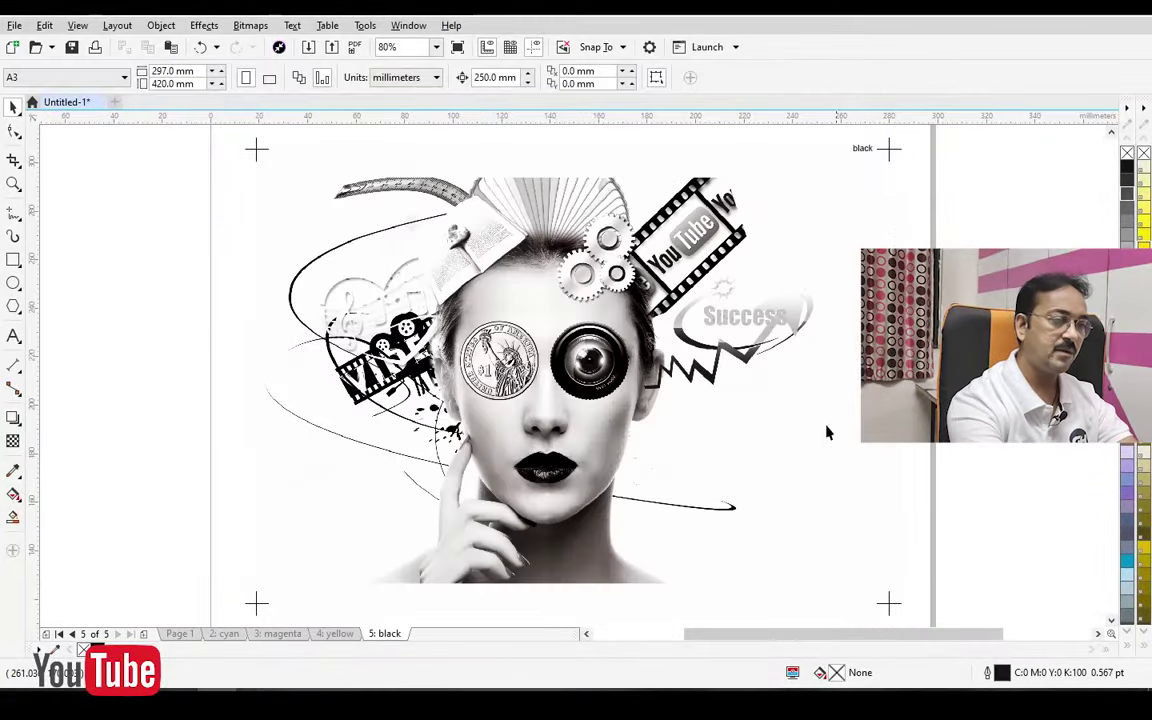
click(474, 330)
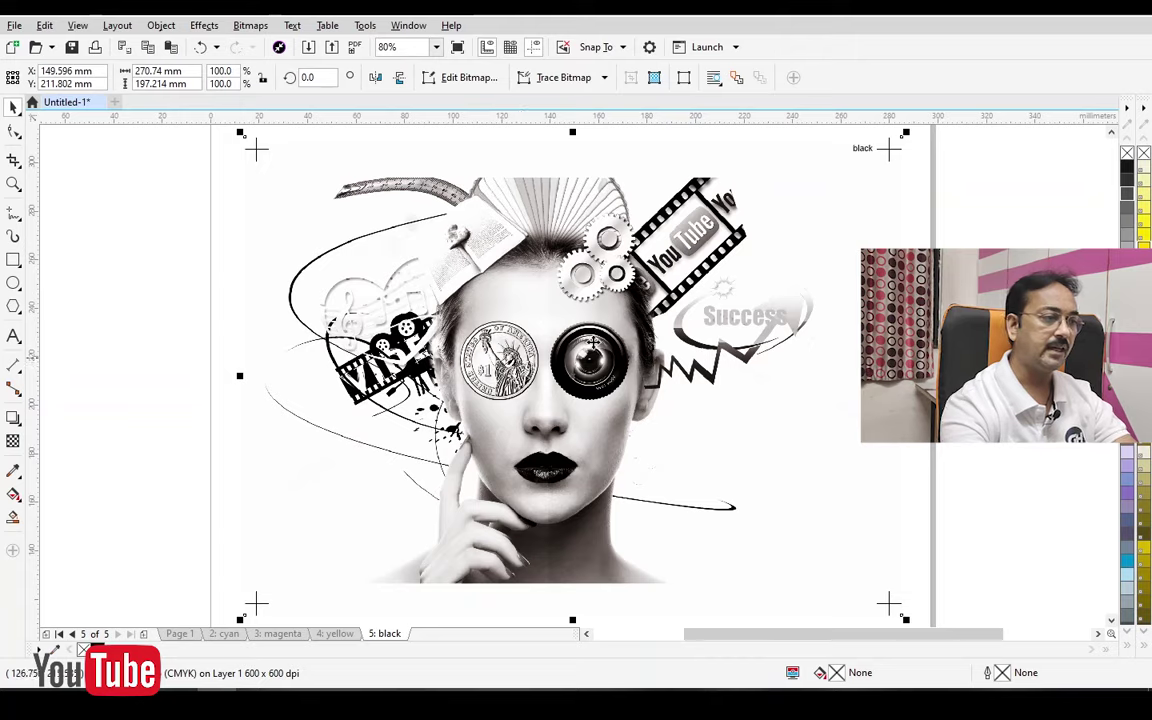
click(250, 25)
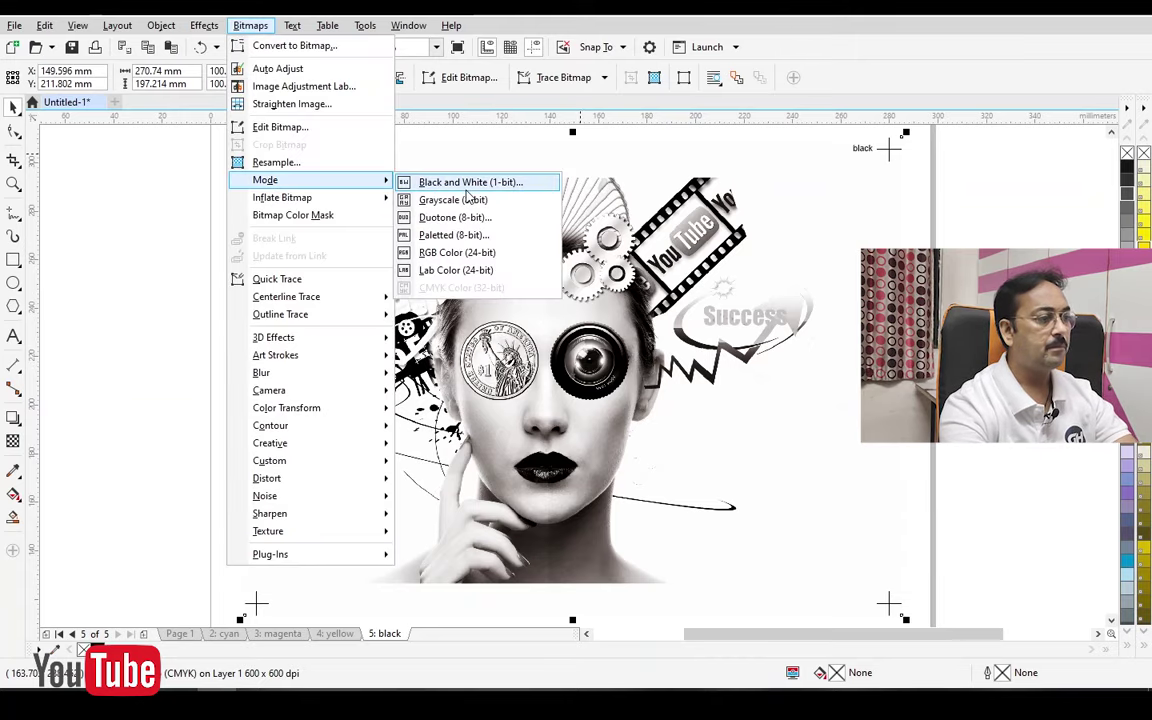
click(467, 186)
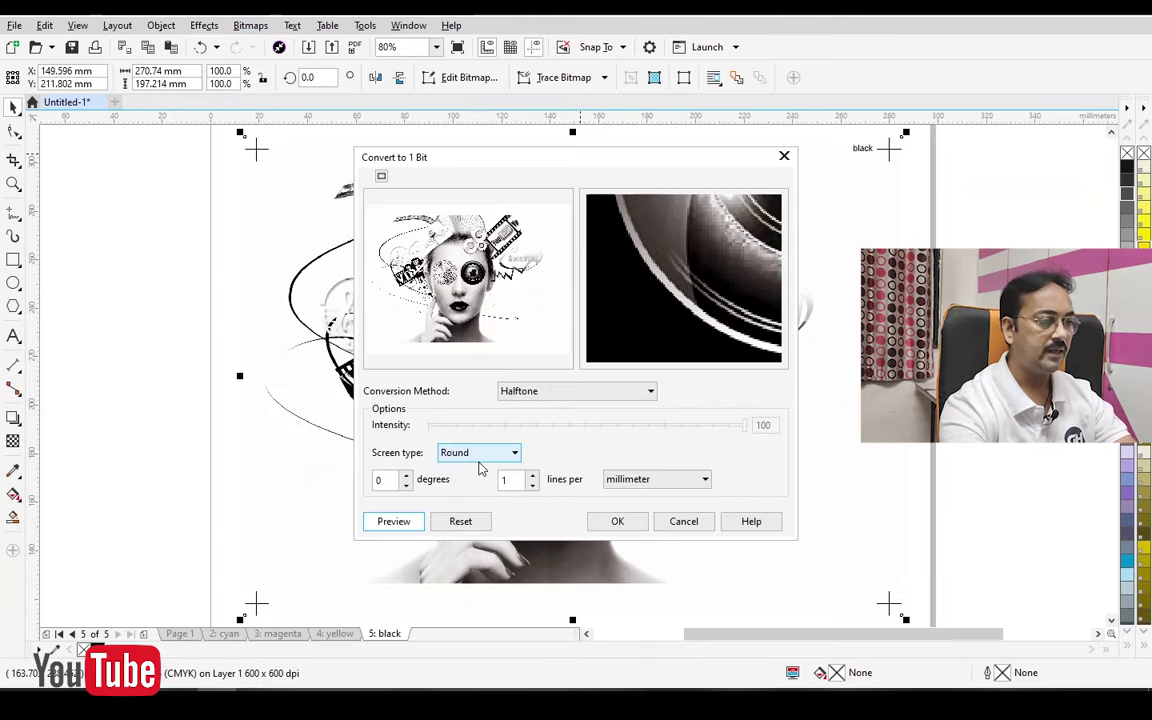
click(669, 480)
click(630, 494)
click(380, 481)
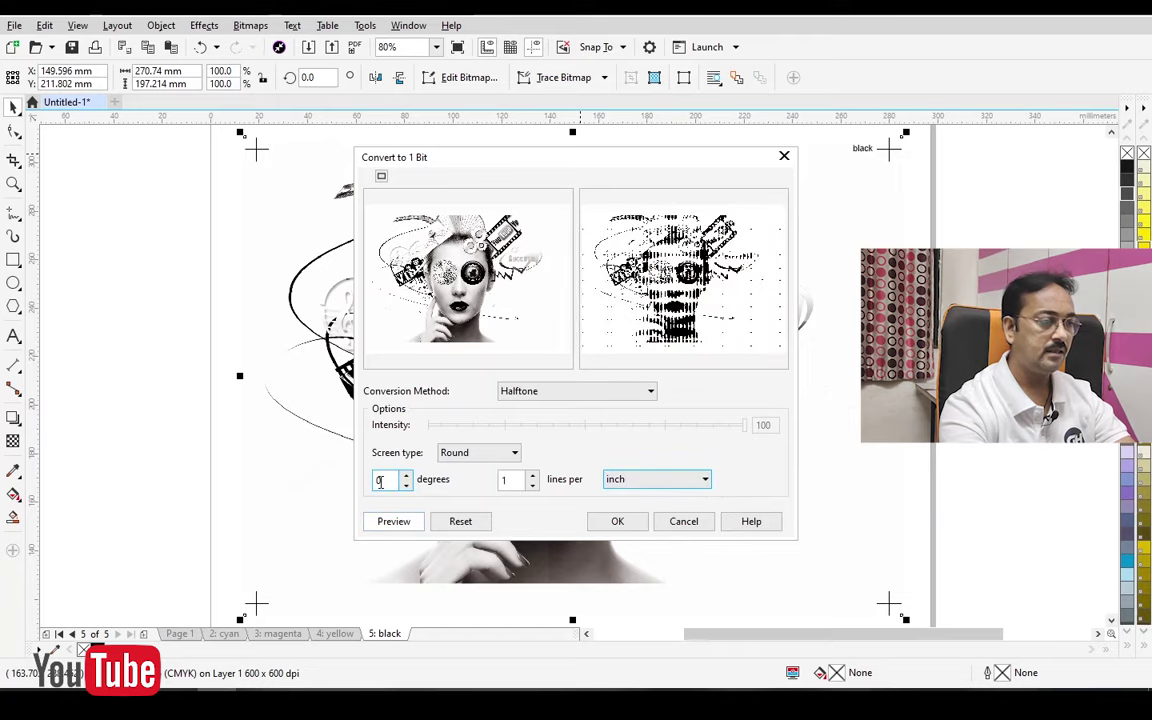
text(45)
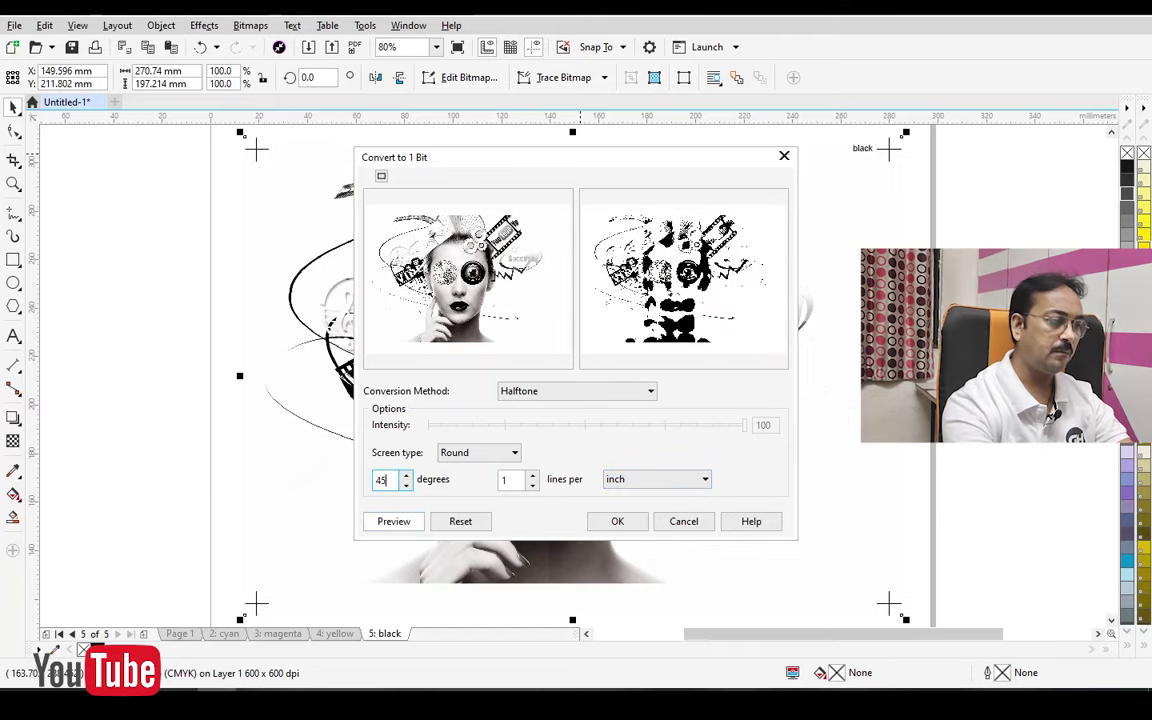
Set the black halftone's frequency to 45 lines per inch and apply the 1-bit conversion
key(Tab)
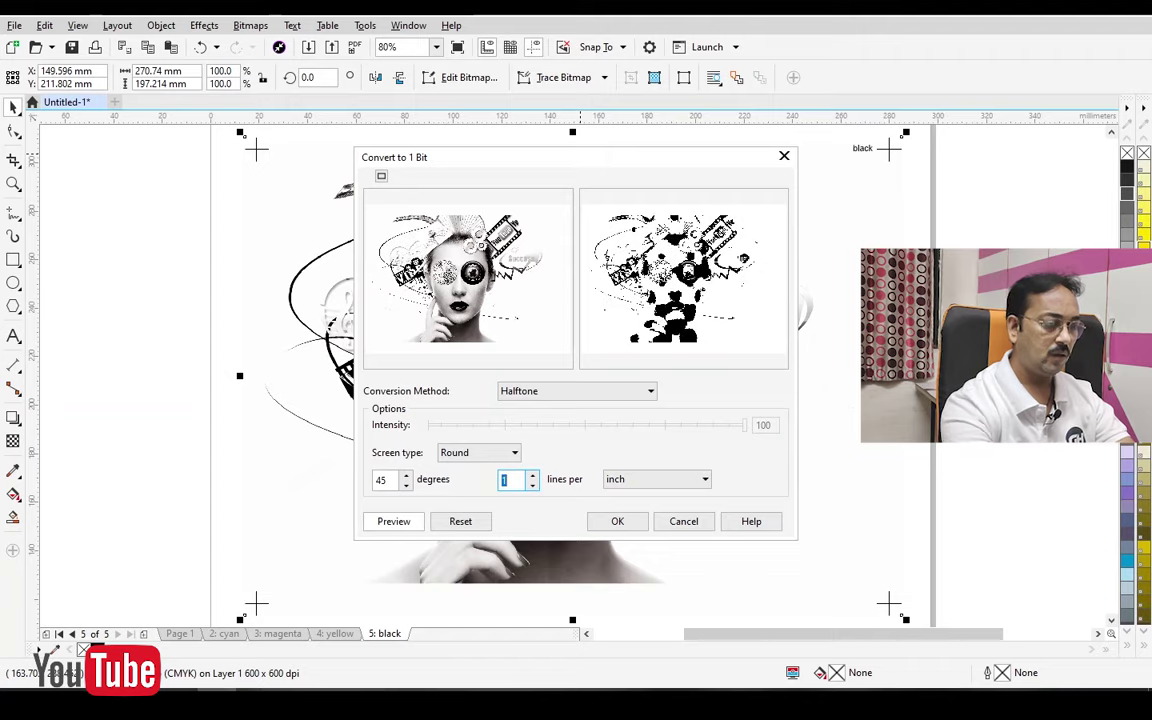
text(45)
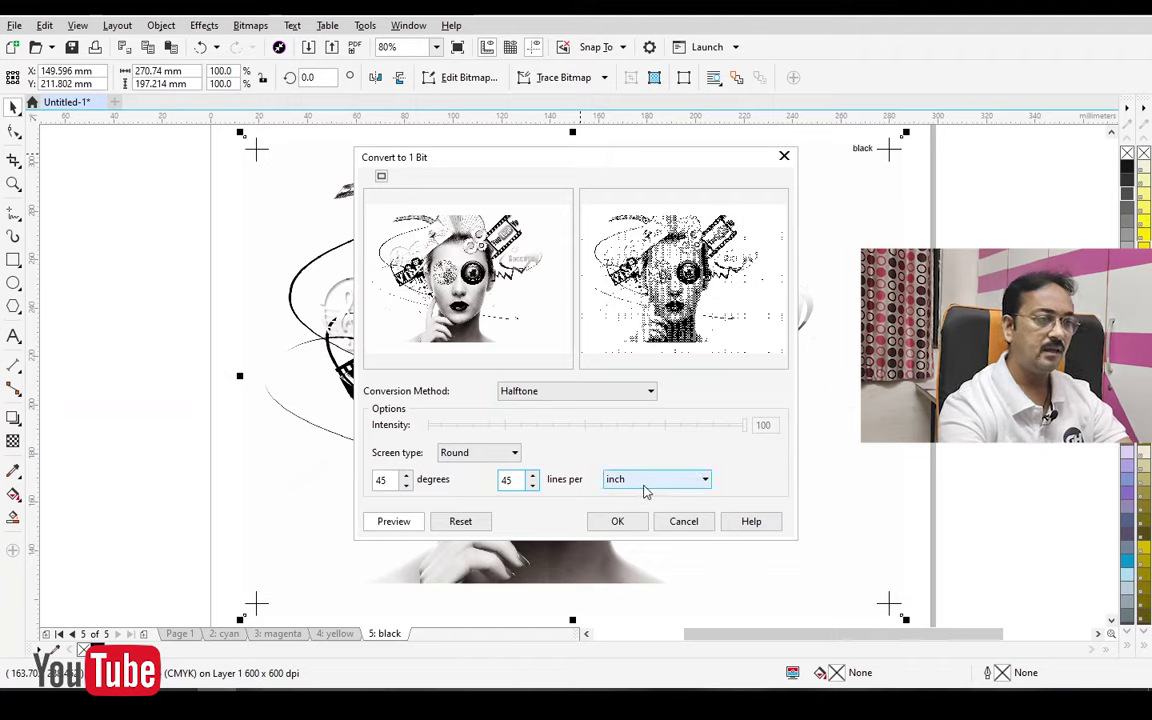
key(shift+Tab)
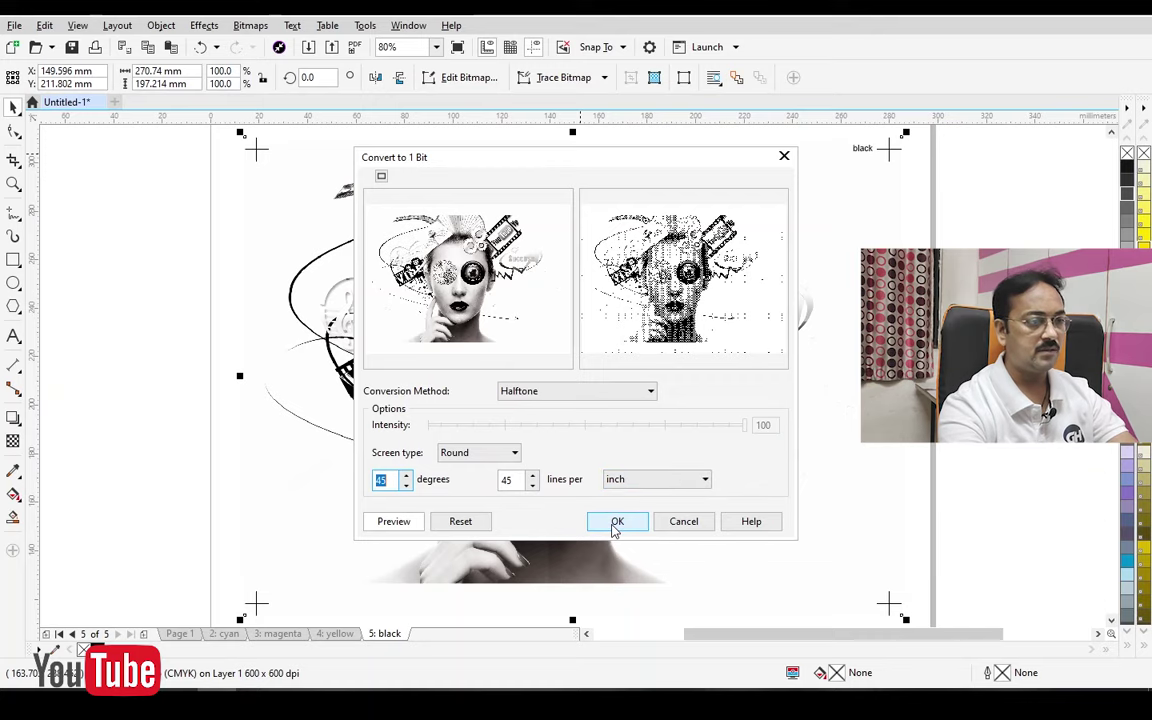
click(615, 523)
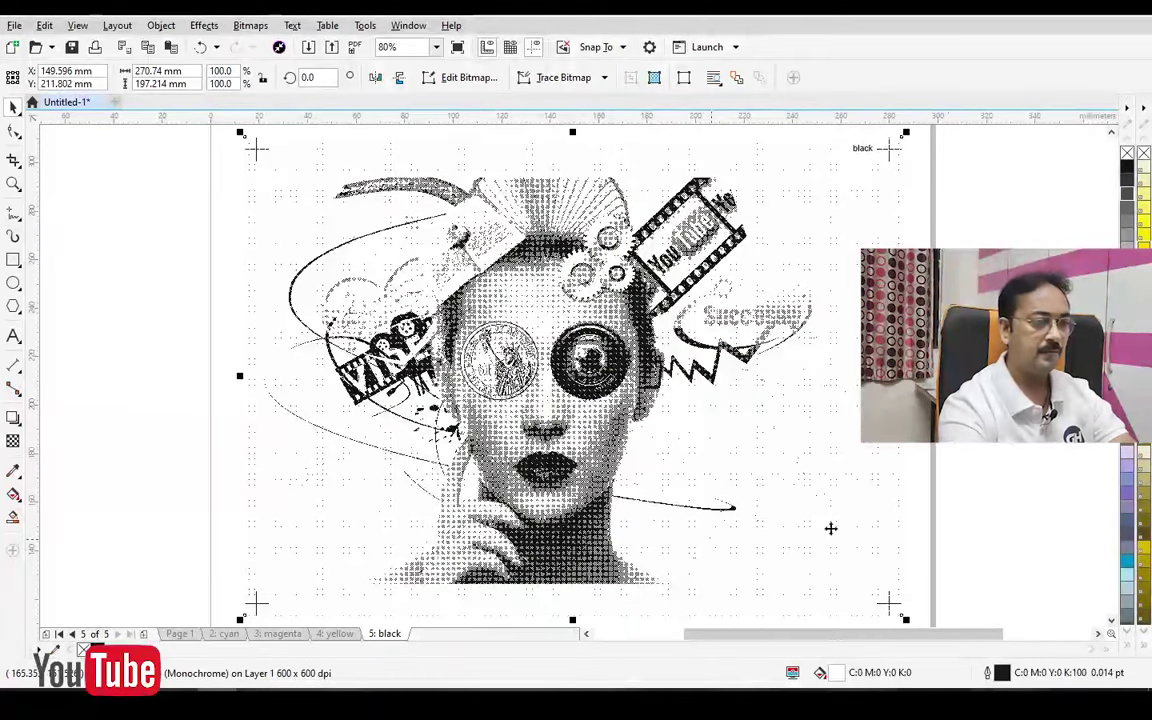
Examine the dot pattern of the converted black image around the book and gears up close
click(910, 452)
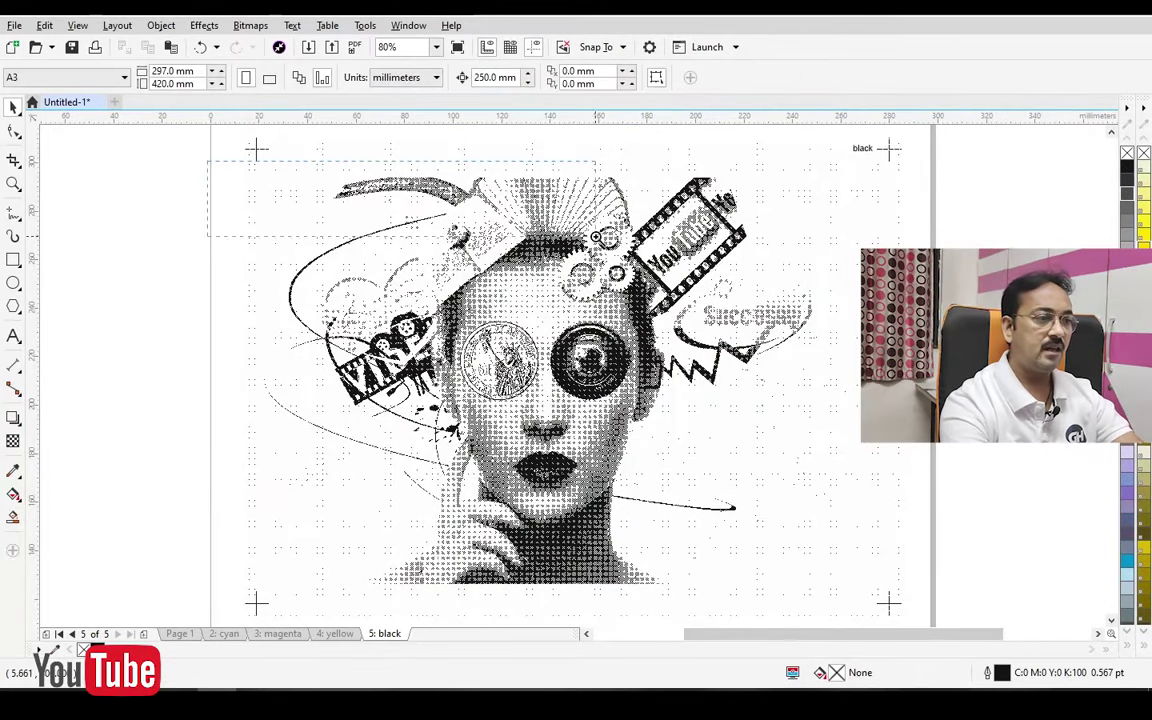
scroll(596, 237, up, 3)
scroll(666, 385, up, 4)
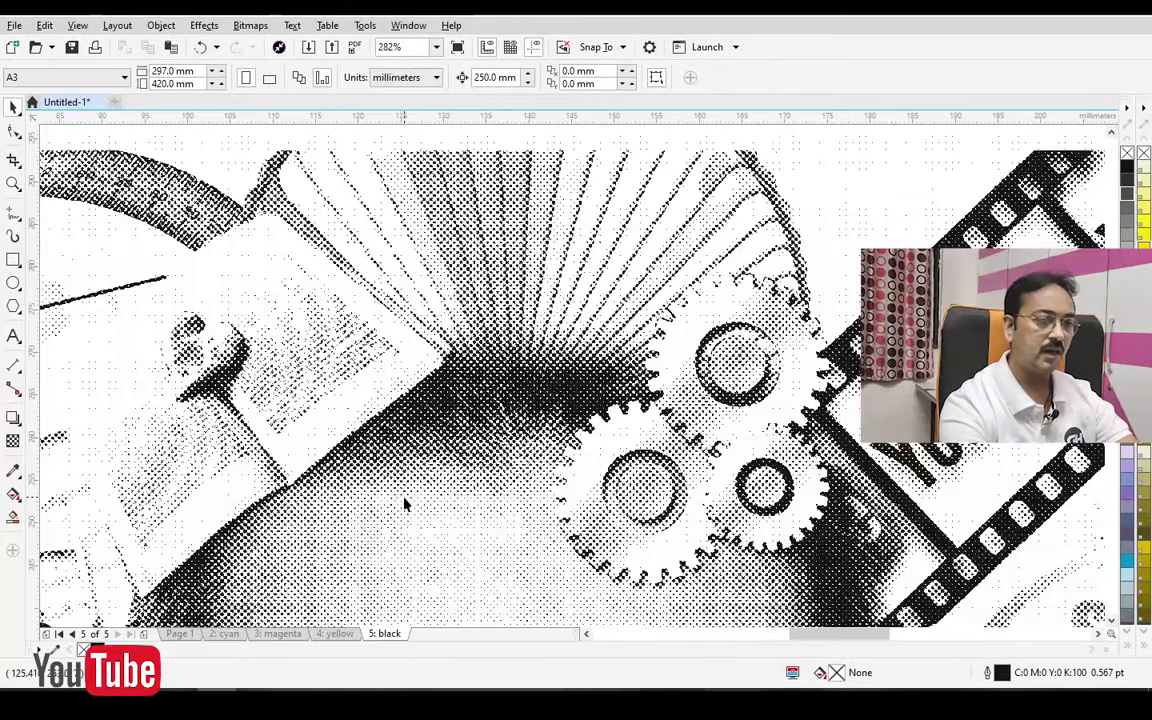
click(585, 400)
scroll(585, 400, down, 7)
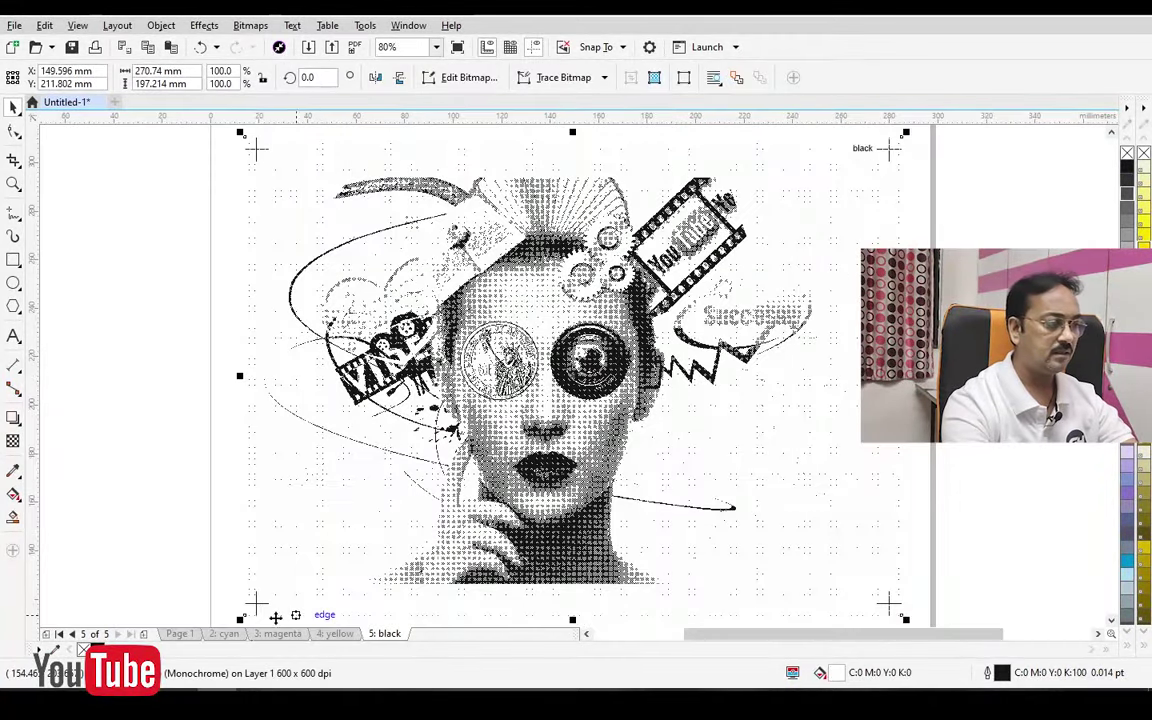
Review the converted halftones on the cyan, magenta, yellow and black pages one after another
click(222, 636)
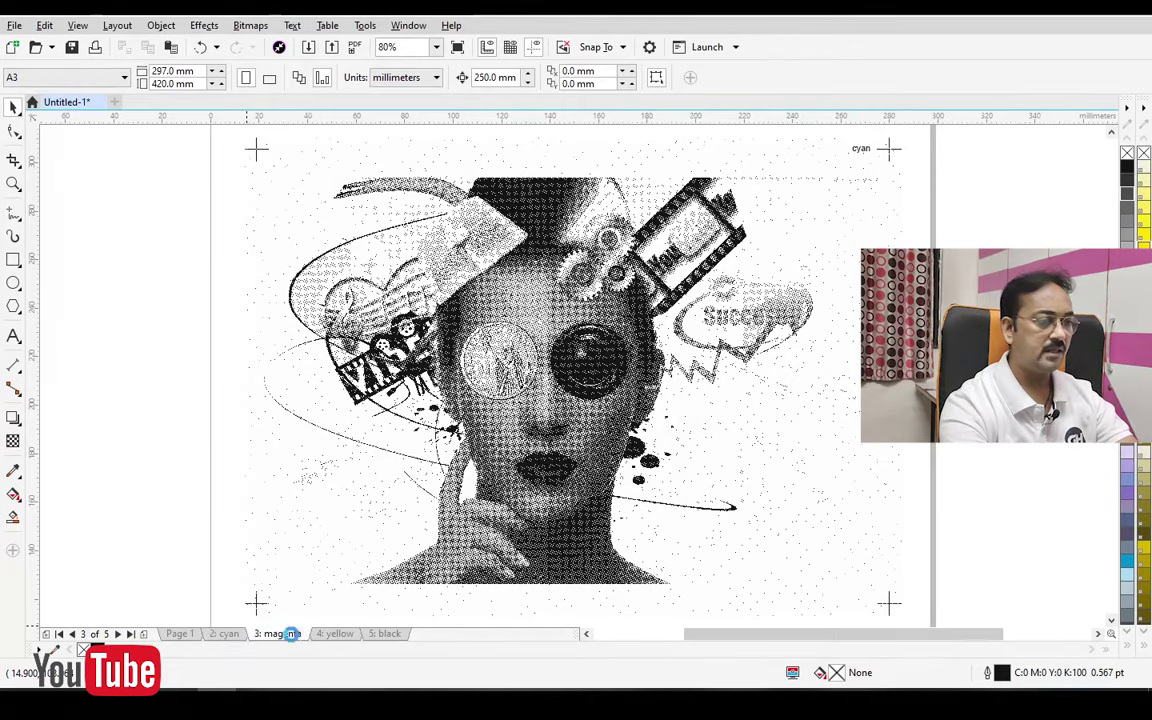
click(284, 634)
click(334, 634)
click(385, 634)
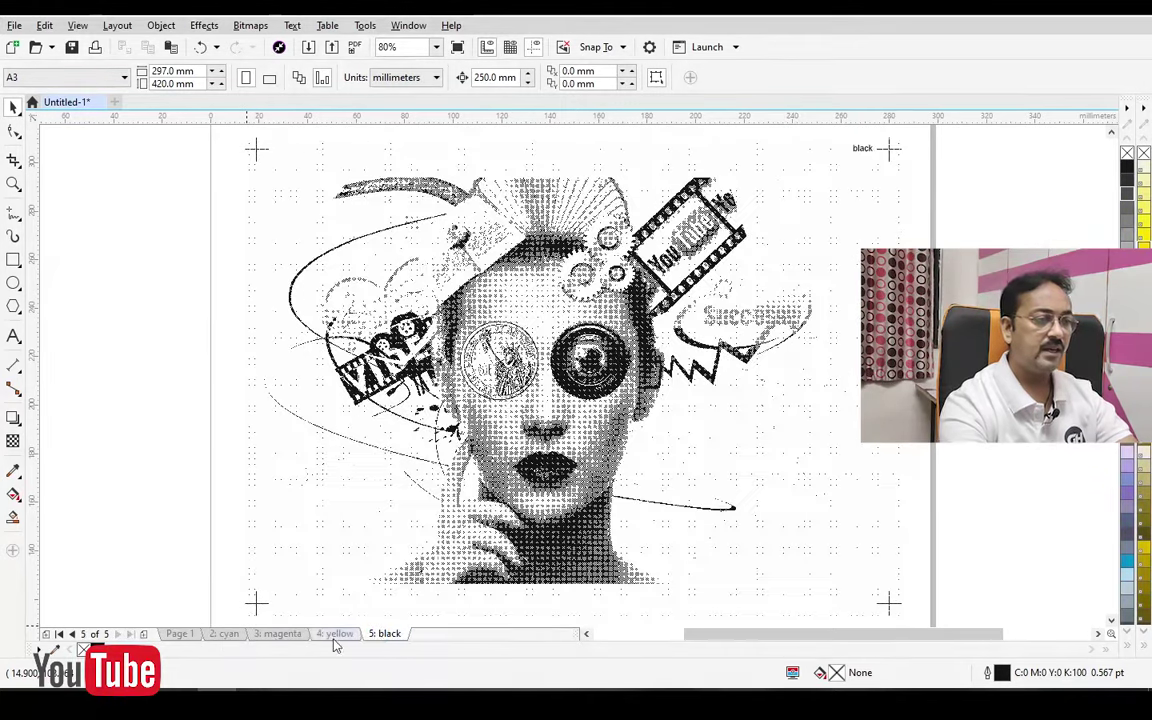